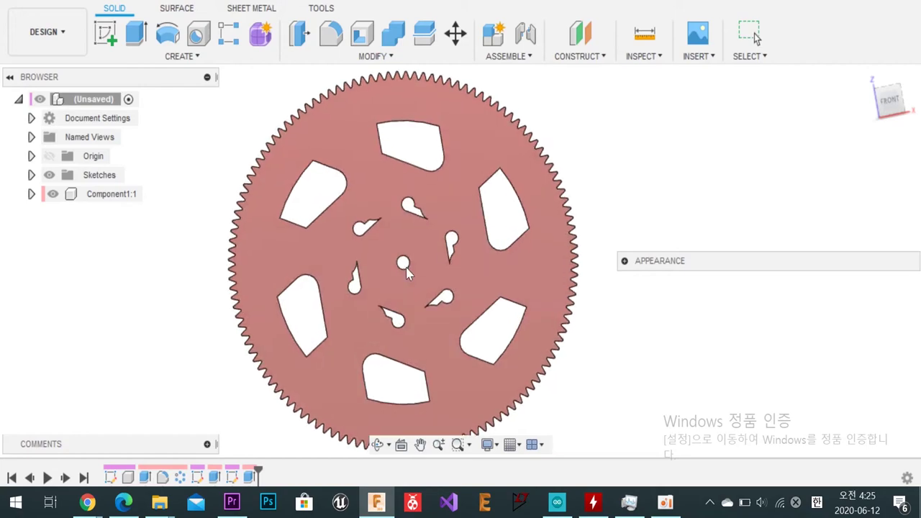
Step: Change the R68 circle's radius dimension to 136
scroll(406, 274, "up", 3)
scroll(515, 249, "up", 2)
key("e")
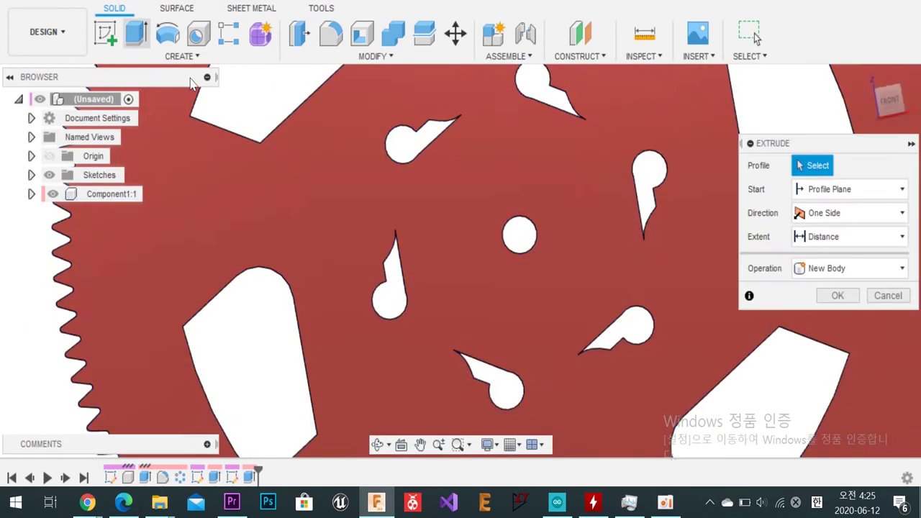
left_click(871, 302)
scroll(44, 338, "down", 5)
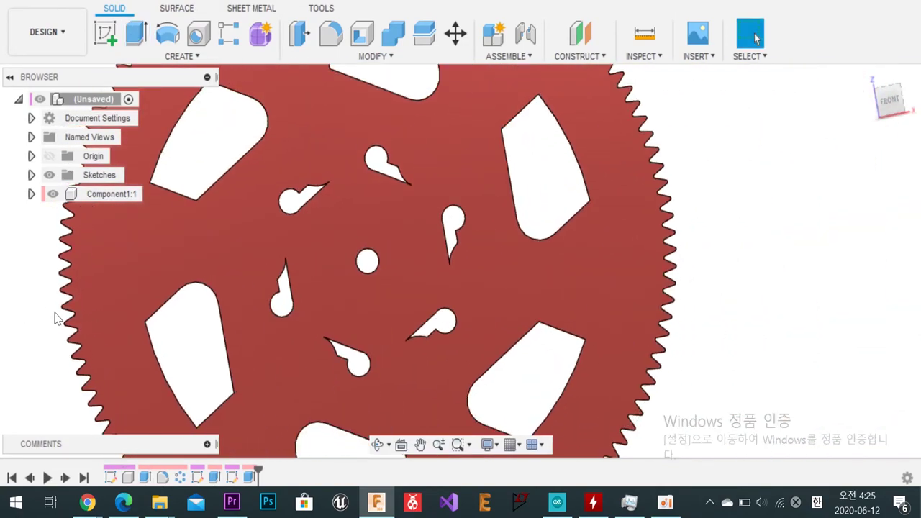
scroll(79, 356, "up", 1)
scroll(136, 344, "down", 2)
scroll(566, 374, "down", 2)
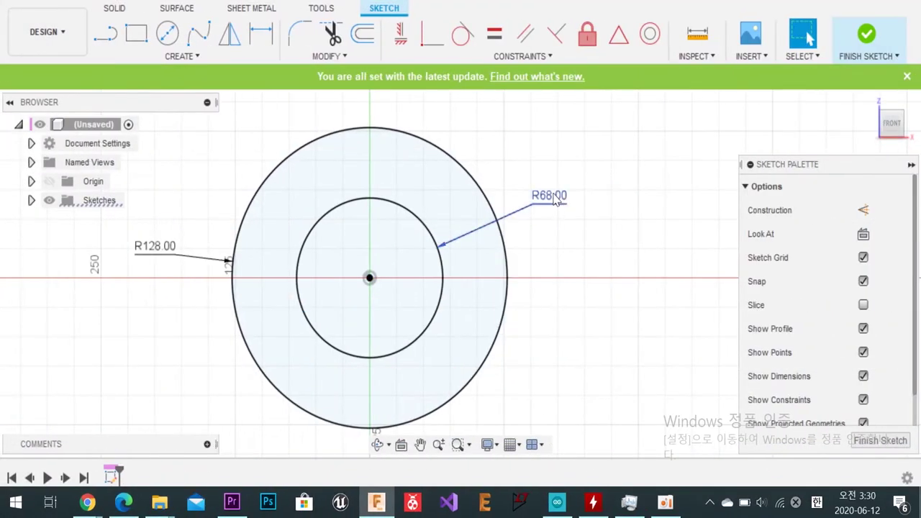
double_click(548, 203)
type("136")
key("Return")
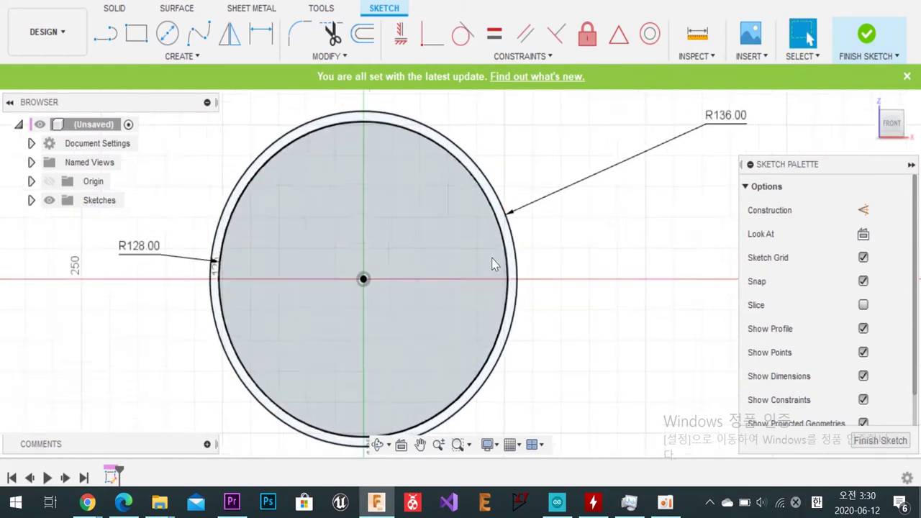
scroll(592, 278, "down", 1)
scroll(584, 283, "up", 1)
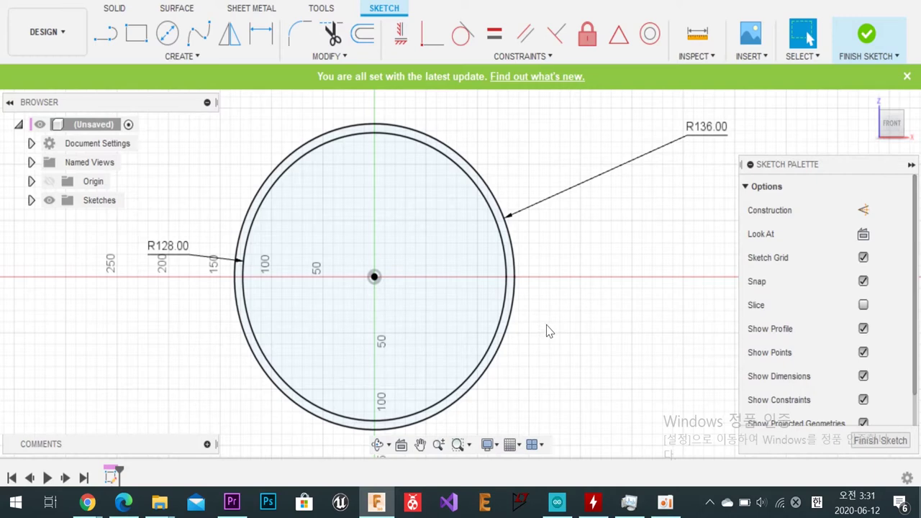
Step: Draw a horizontal construction line from the circle centre along the axis
key("l")
left_click(374, 276)
left_click(590, 276)
key("x")
key("Escape")
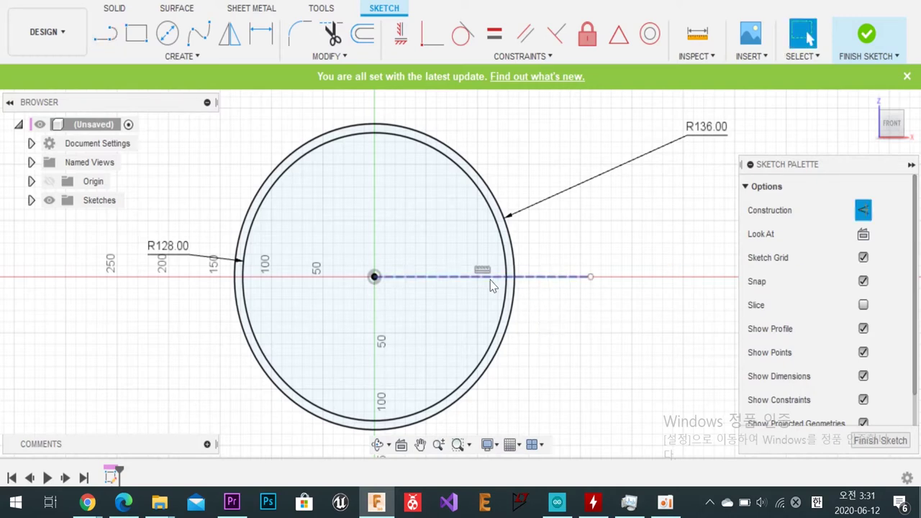
scroll(491, 285, "up", 3)
scroll(509, 287, "down", 2)
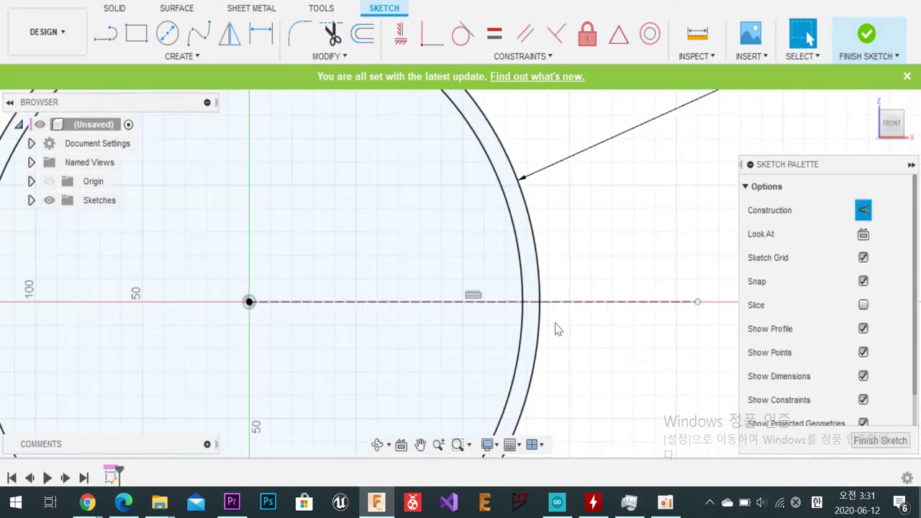
scroll(572, 305, "down", 2)
scroll(479, 274, "up", 3)
scroll(526, 276, "up", 2)
scroll(515, 254, "down", 1)
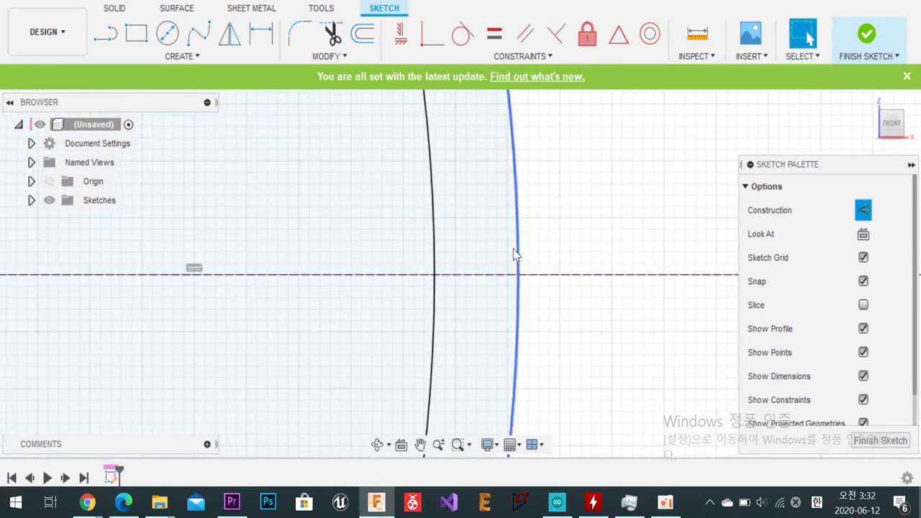
Step: Draw a normal slanted line from the outer circle at the axis to the inner circle
left_click(863, 211)
key("l")
left_click(516, 274)
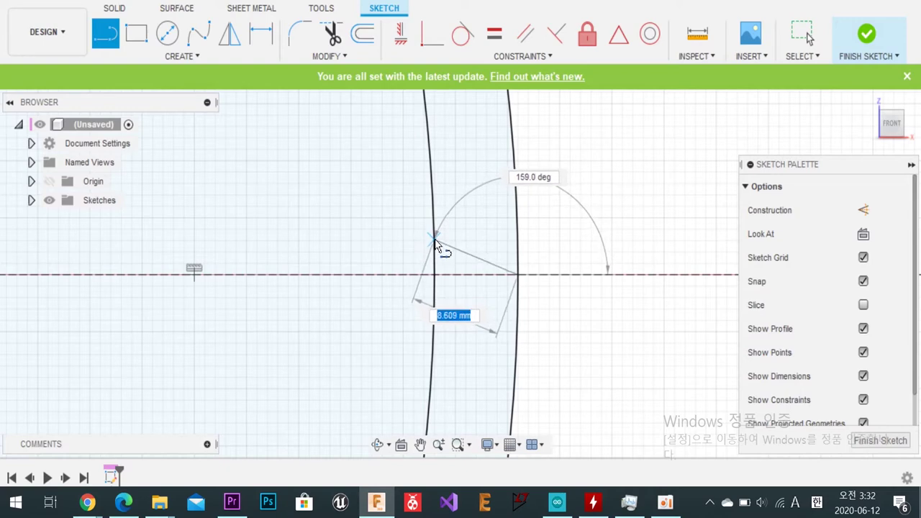
left_click(436, 243)
key("Escape")
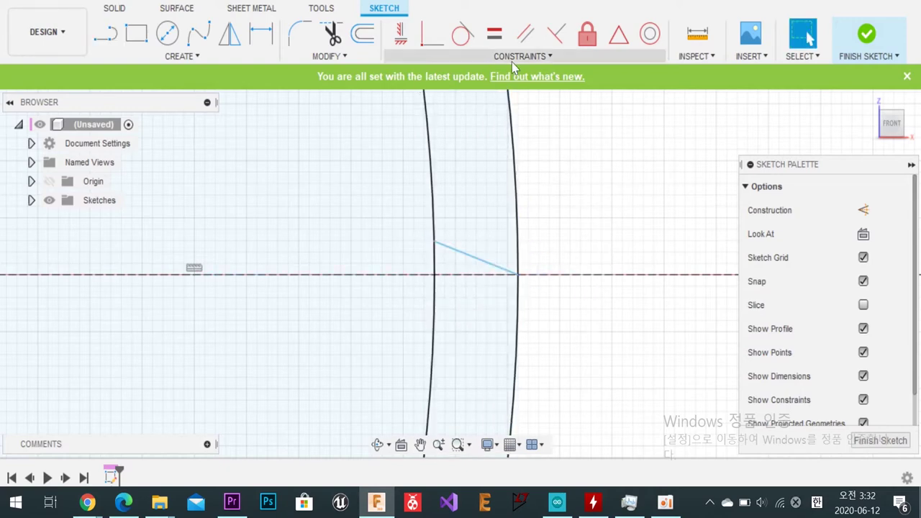
Step: Mirror the slanted line about the horizontal axis to form a V-notch
left_click(229, 34)
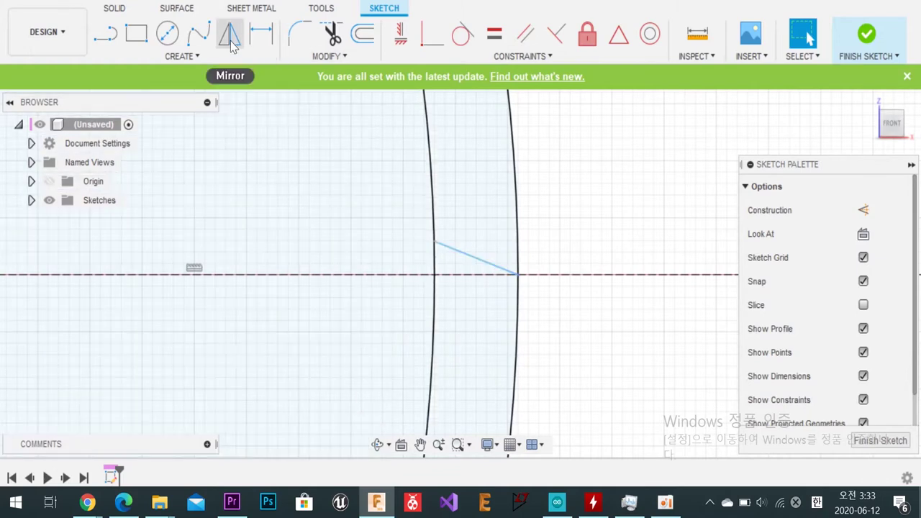
left_click(451, 245)
left_click(466, 277)
left_click(652, 237)
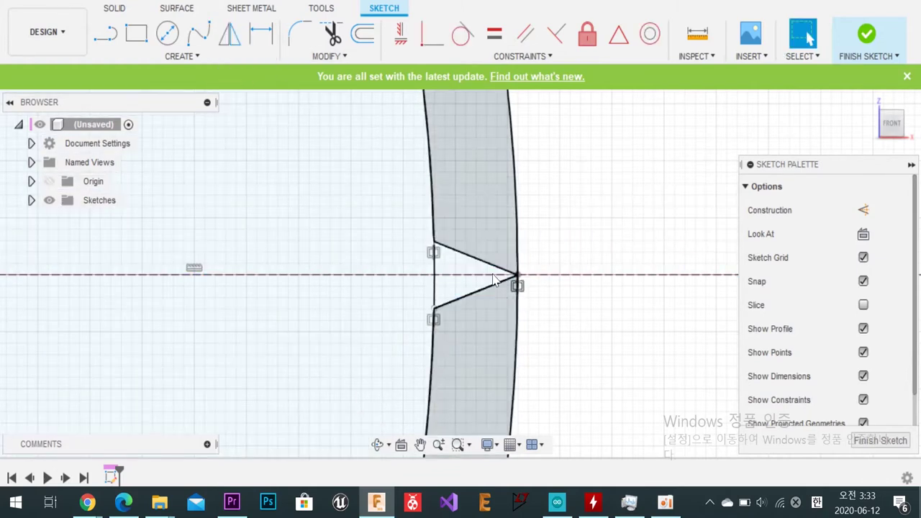
double_click(494, 281)
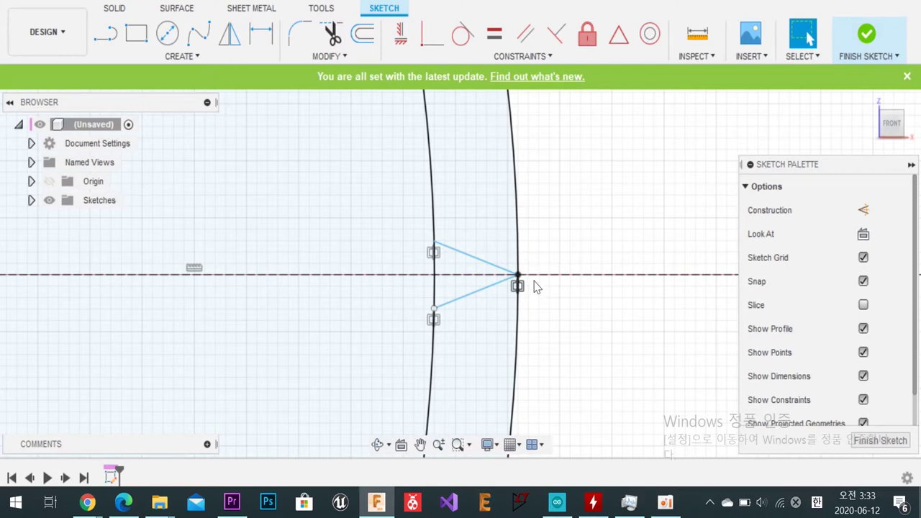
Step: Dimension the angle between the two notch lines as 44.6°
key("d")
left_click(494, 265)
left_click(488, 288)
left_click(455, 274)
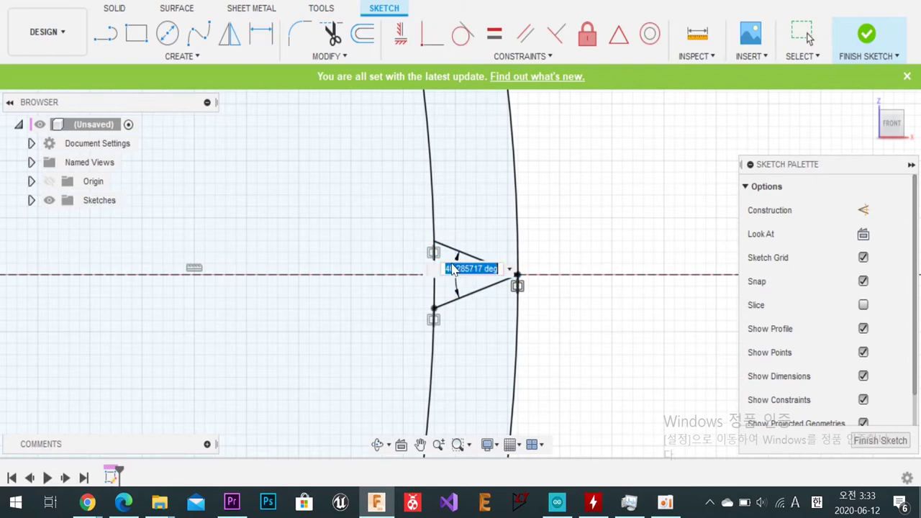
type("47.6")
key("Return")
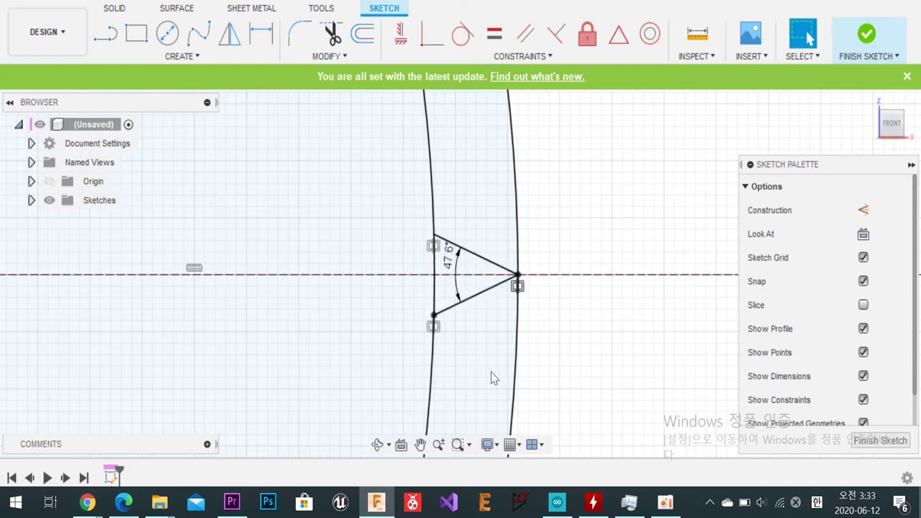
double_click(449, 257)
type("44.6")
key("Return")
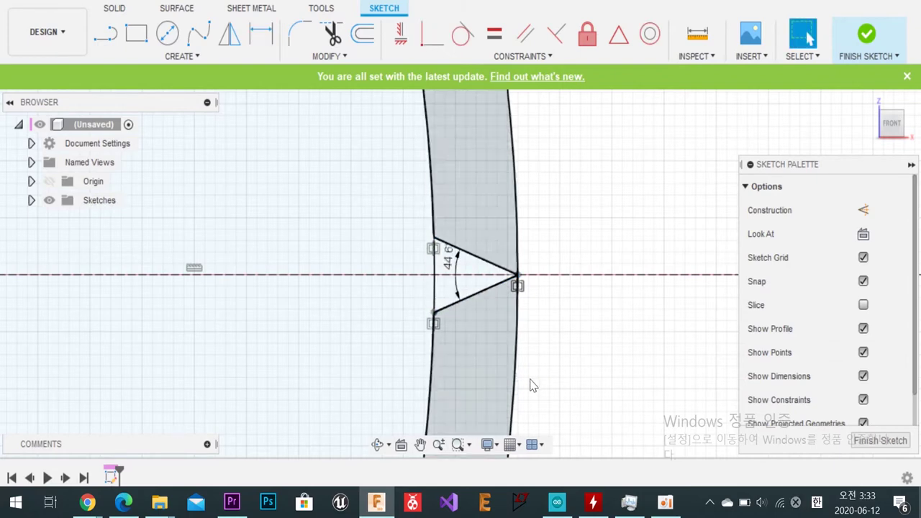
scroll(585, 267, "up", 1)
scroll(489, 277, "up", 1)
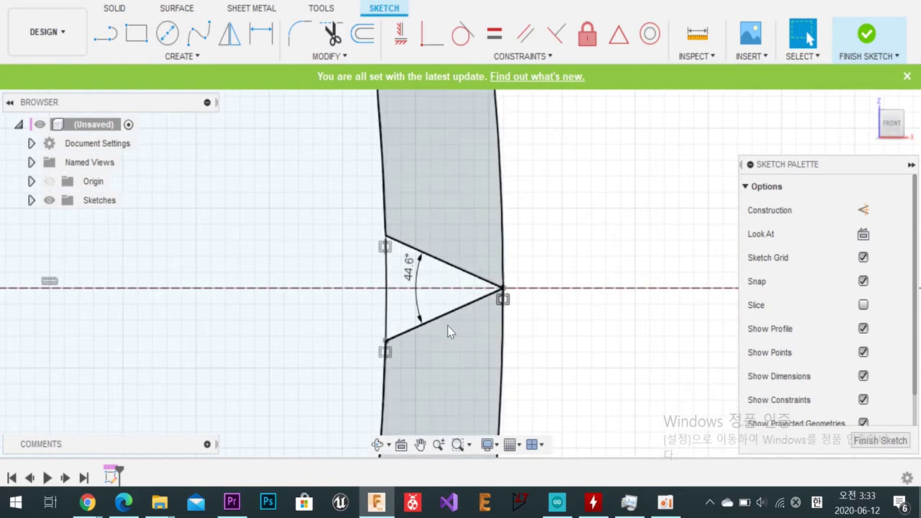
Step: Delete the left and right circle arcs, leaving only the notch lines
left_click(451, 336)
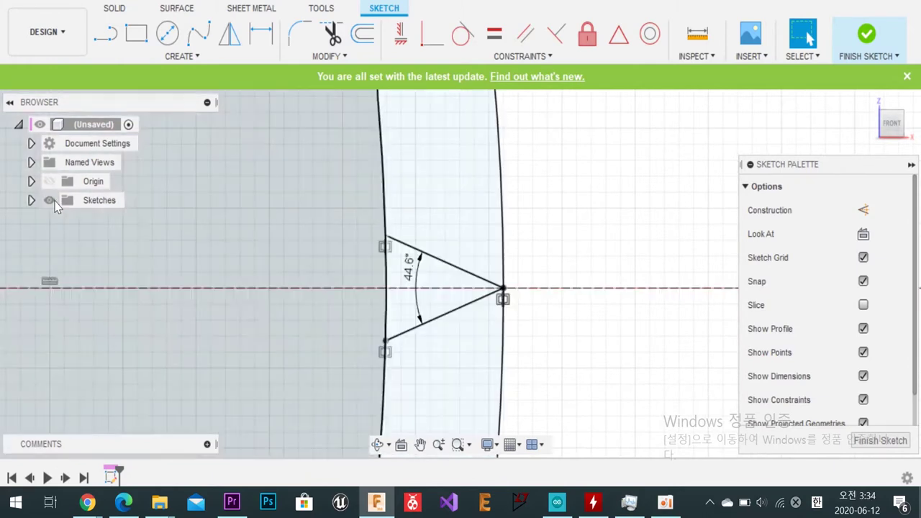
left_click(499, 230)
key("Delete")
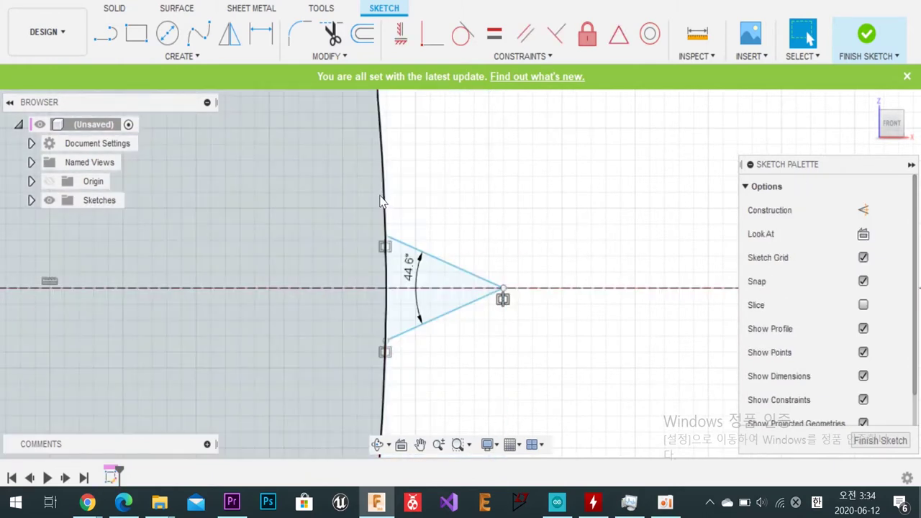
left_click(382, 216)
key("Delete")
Step: Circular-pattern the two notch lines around the sketch origin with 124 copies
scroll(447, 323, "down", 3)
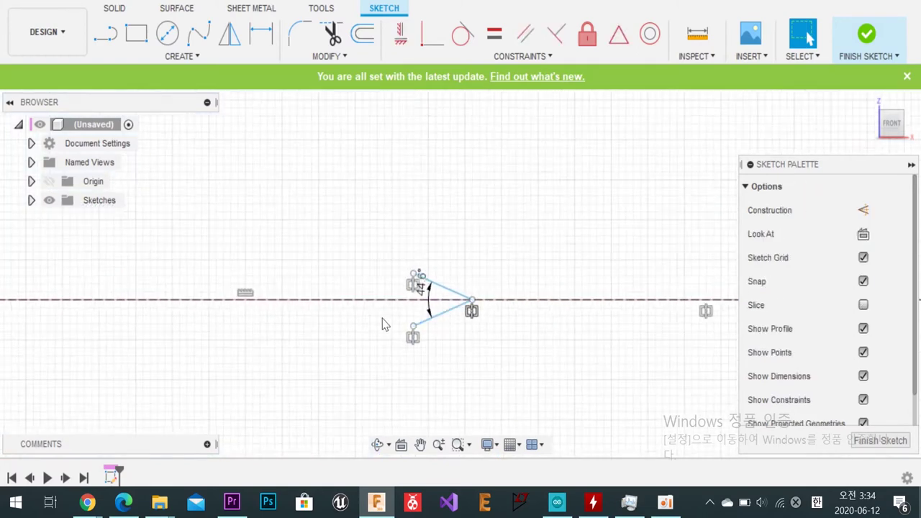
scroll(288, 334, "down", 4)
middle_click_drag(201, 343, 473, 343)
scroll(416, 336, "up", 3)
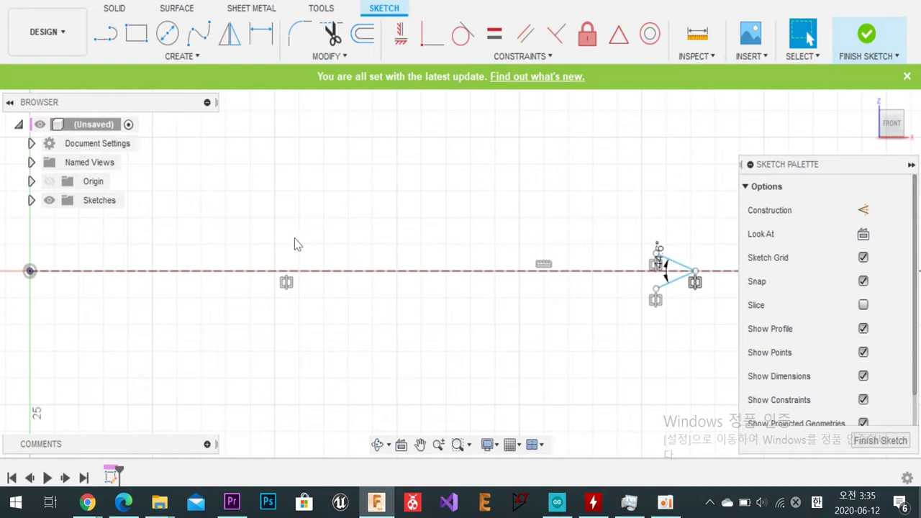
left_click(203, 57)
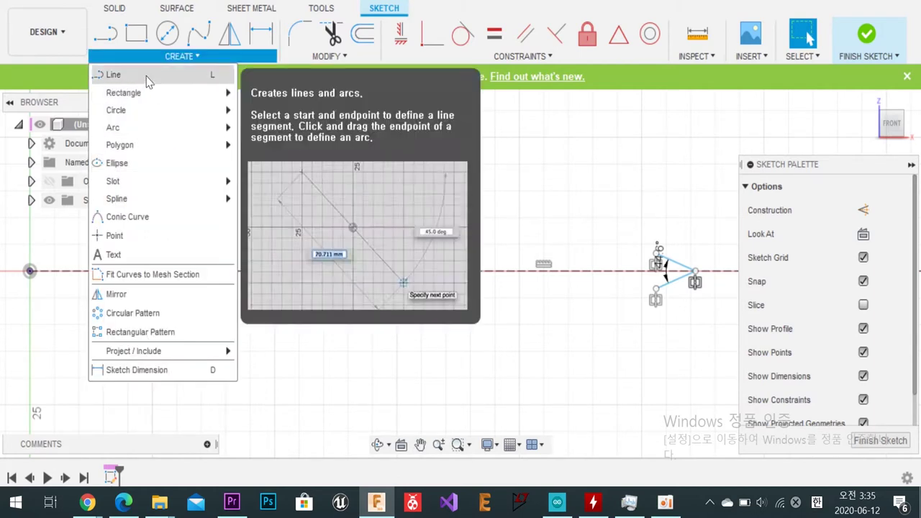
mouse_move(124, 93)
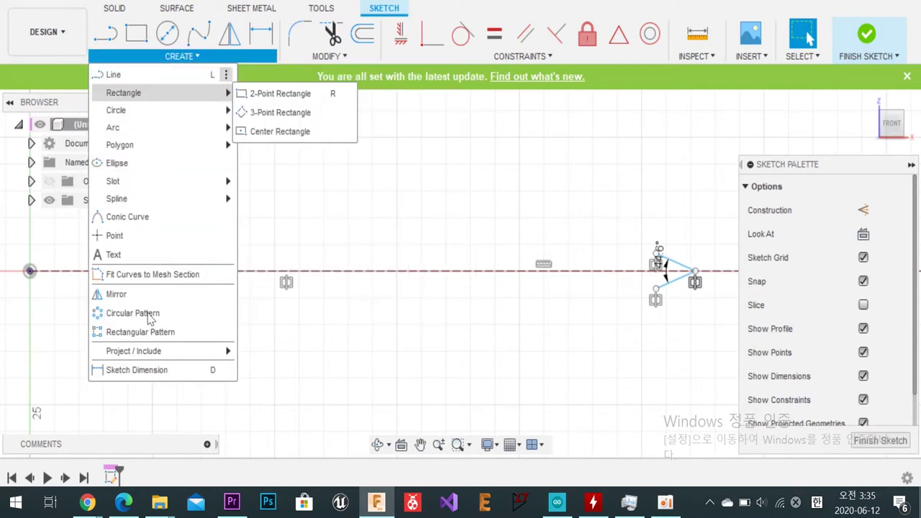
left_click(220, 314)
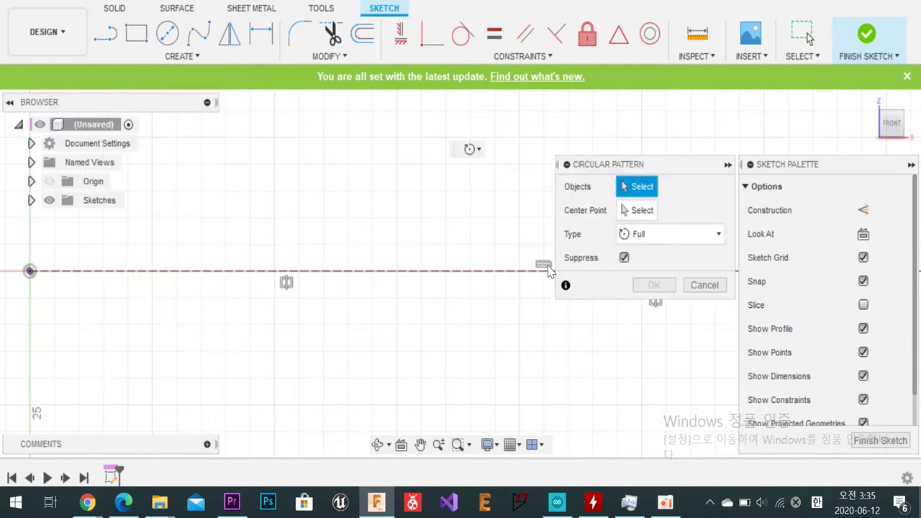
left_click_drag(634, 170, 282, 106)
left_click(666, 260)
left_click(684, 279)
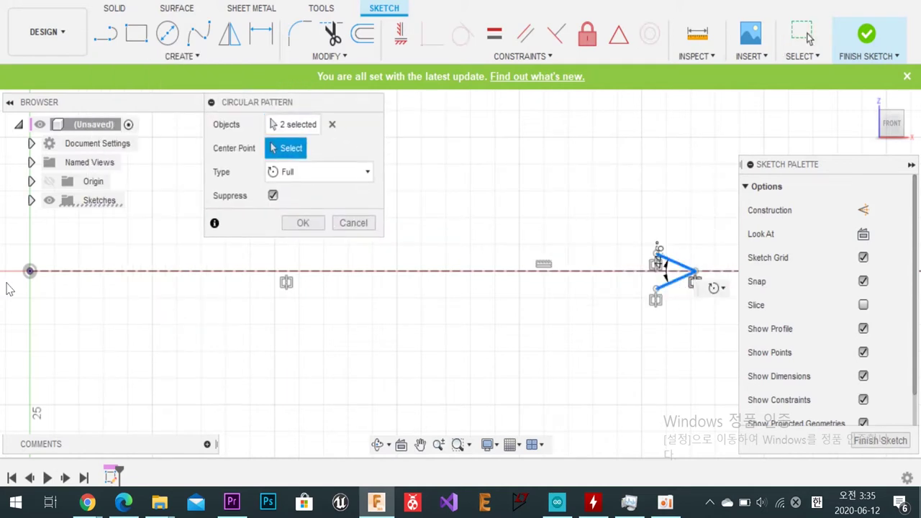
left_click(30, 271)
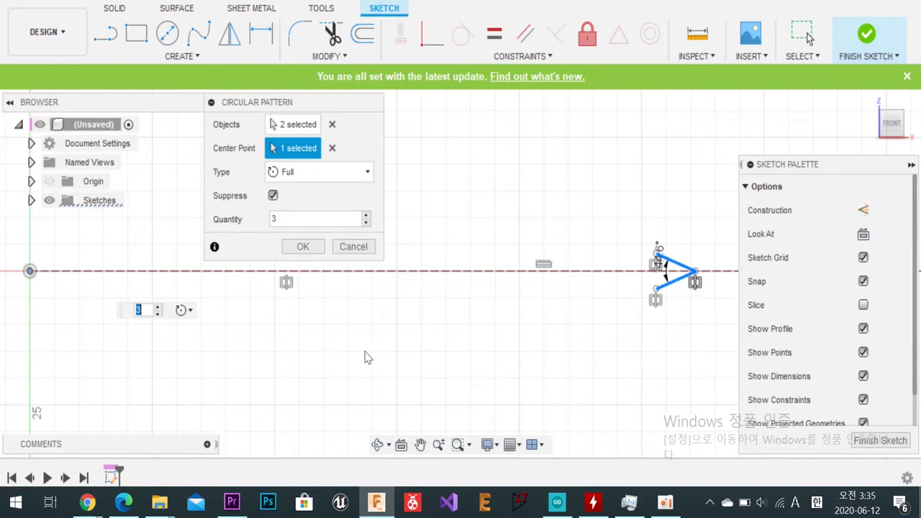
left_click(309, 222)
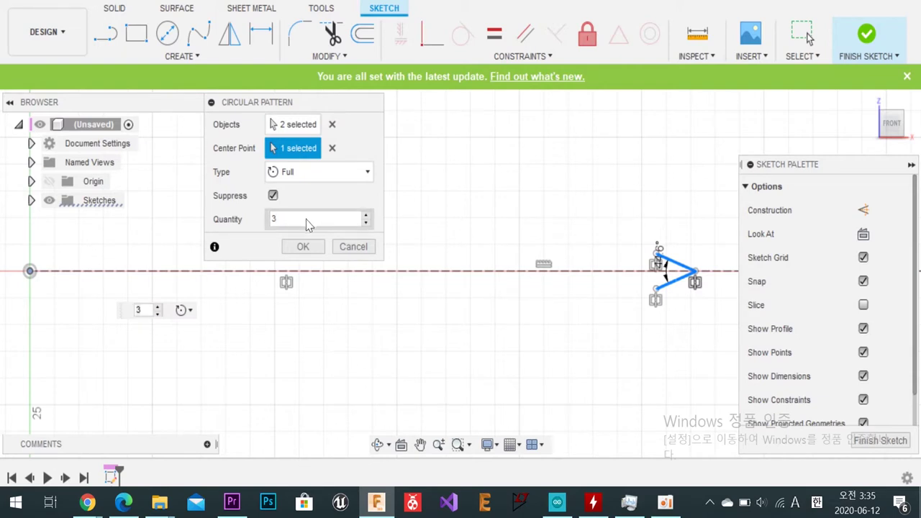
key("BackSpace")
type("124T")
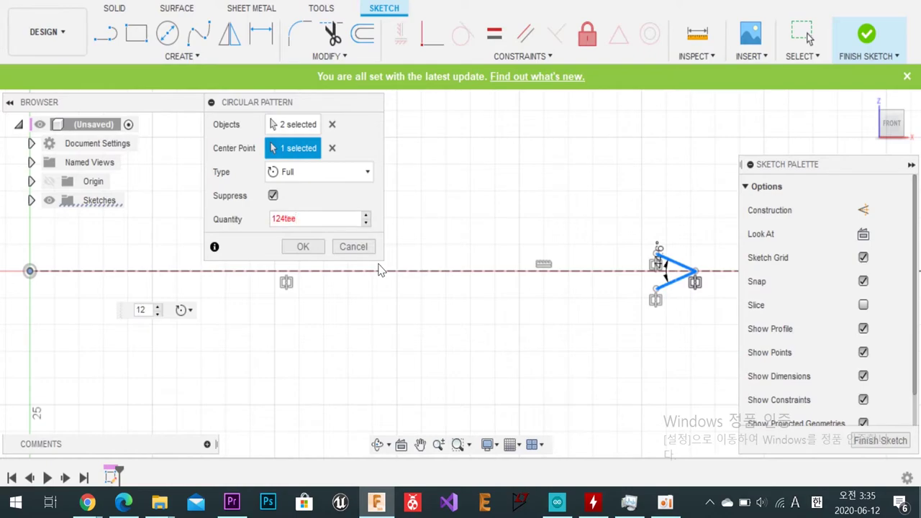
key("BackSpace")
key("BackSpace")
key("BackSpace")
left_click(303, 246)
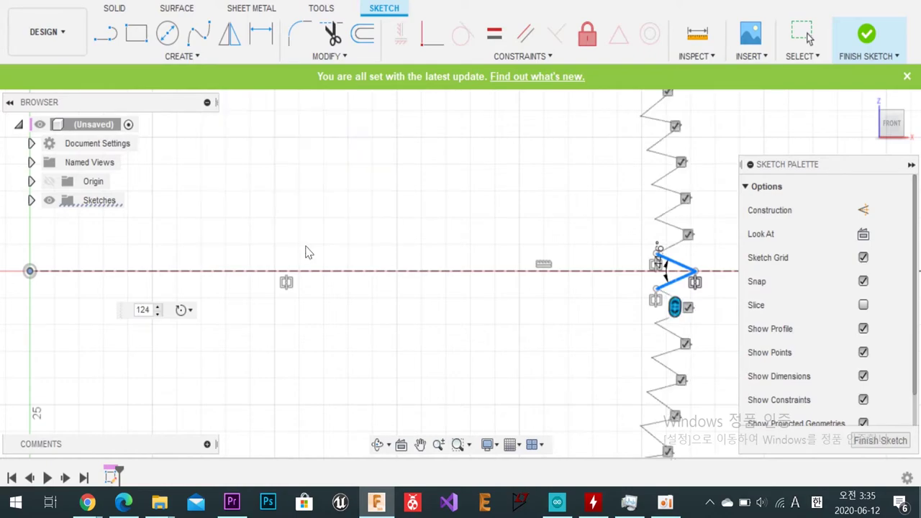
Step: Inspect the zigzag edge up close, then finish the sketch
scroll(364, 286, "up", 2)
scroll(319, 305, "down", 3)
middle_click_drag(168, 267, 401, 281)
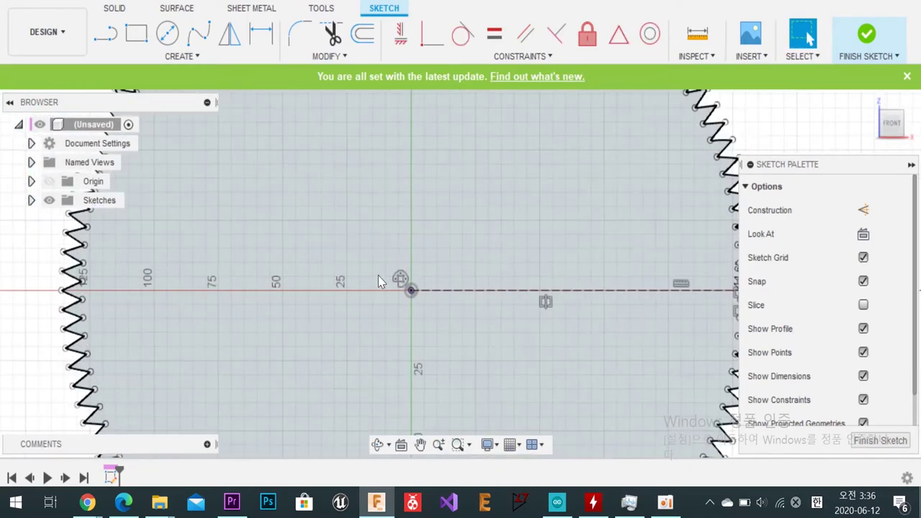
scroll(403, 284, "down", 2)
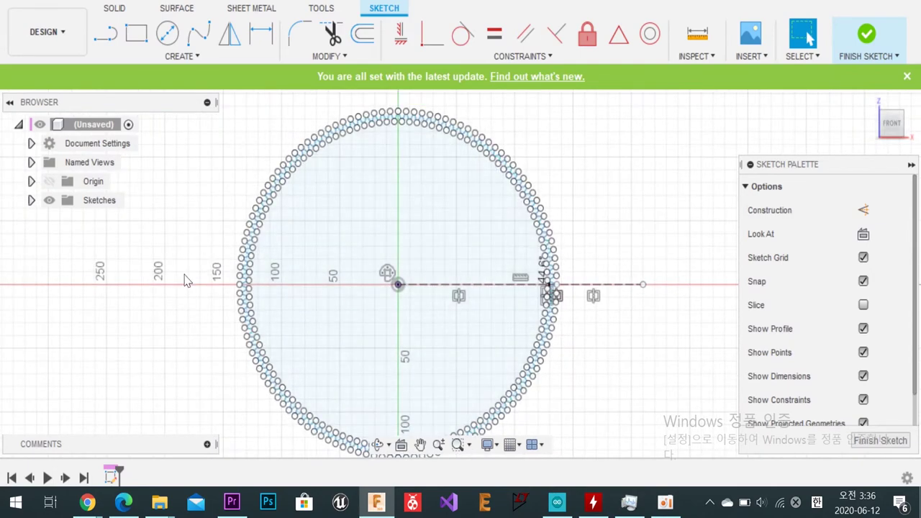
scroll(564, 377, "up", 2)
scroll(562, 345, "up", 3)
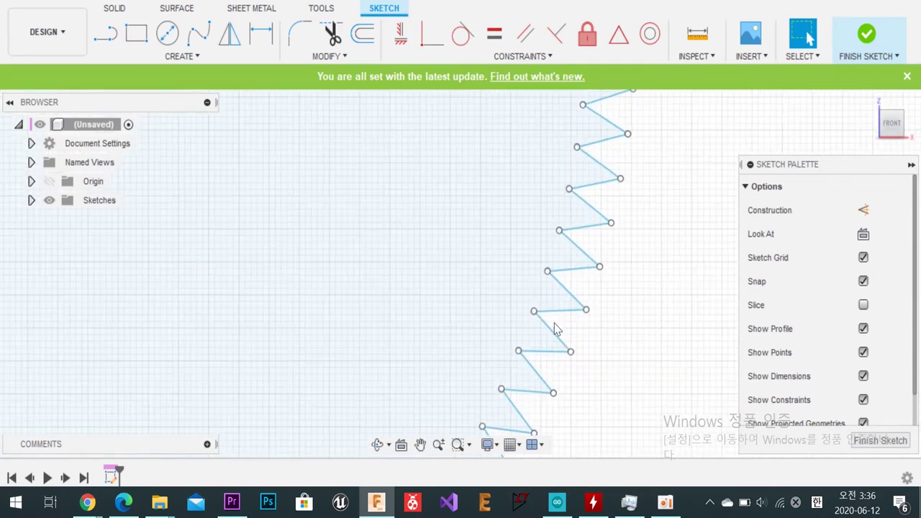
scroll(544, 336, "up", 2)
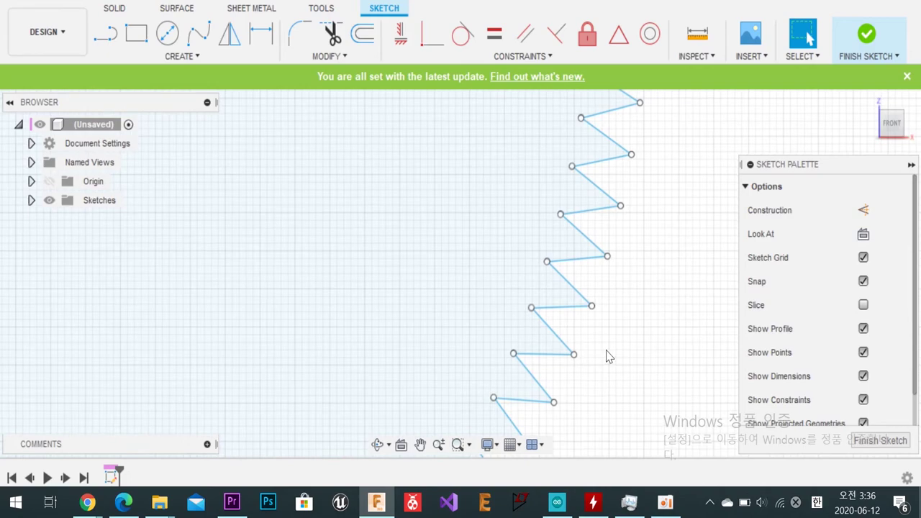
scroll(608, 356, "up", 5)
scroll(615, 371, "down", 2)
middle_click_drag(615, 374, 634, 317)
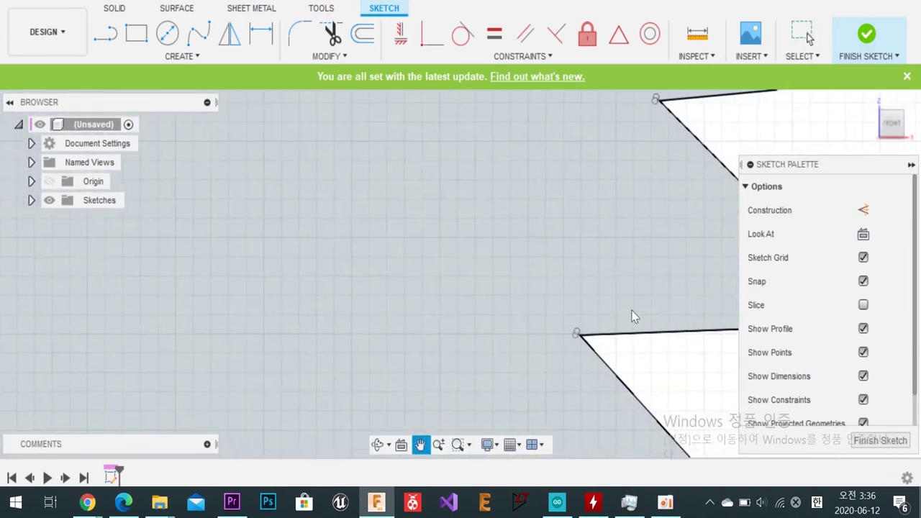
scroll(633, 317, "up", 2)
scroll(655, 335, "up", 2)
scroll(652, 351, "up", 1)
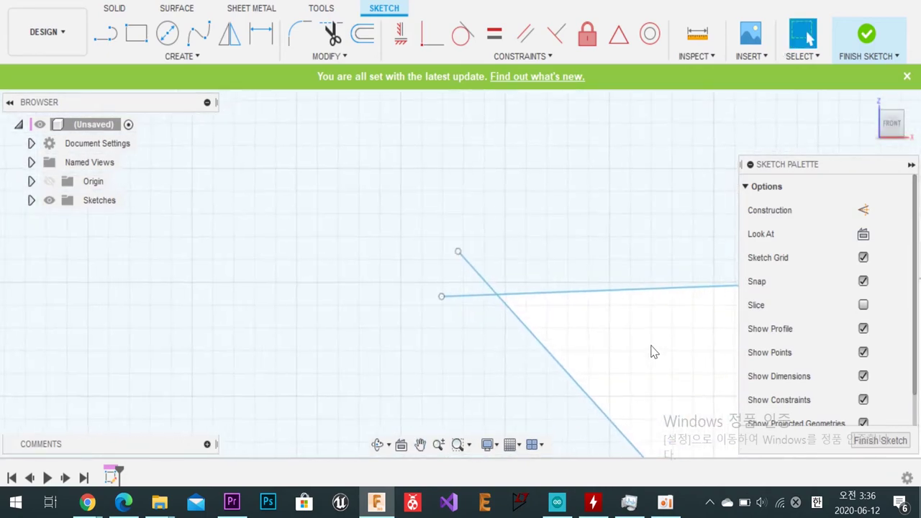
left_click(864, 43)
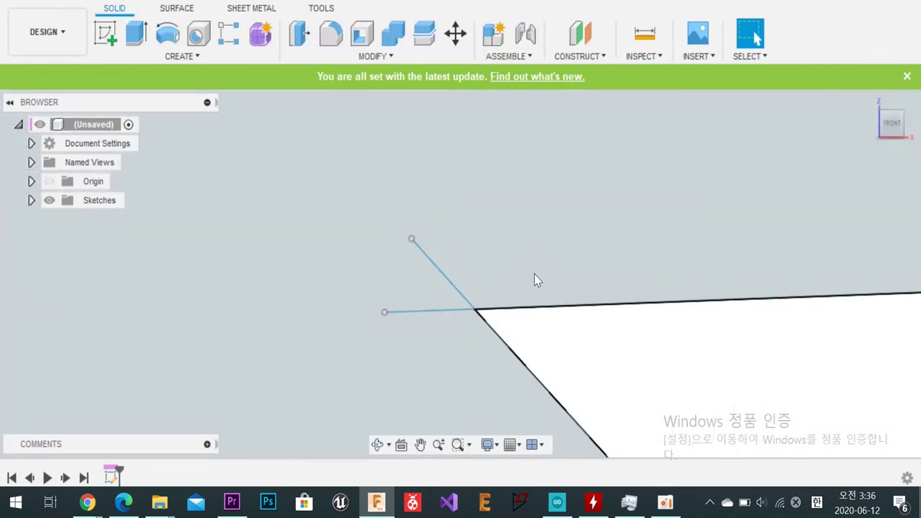
scroll(380, 350, "down", 3)
scroll(345, 333, "down", 3)
Step: Extrude the toothed profile 5 mm as a new component
key("e")
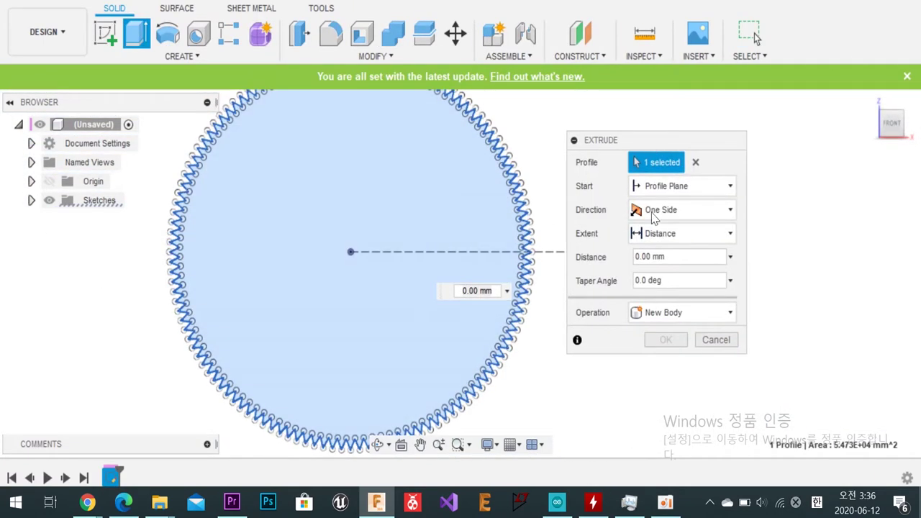
left_click(681, 236)
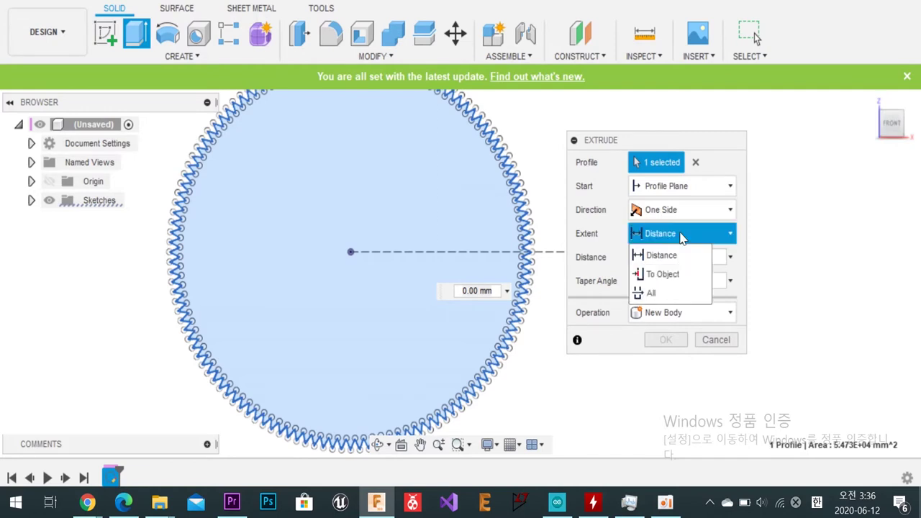
left_click(681, 238)
left_click(682, 313)
left_click(663, 409)
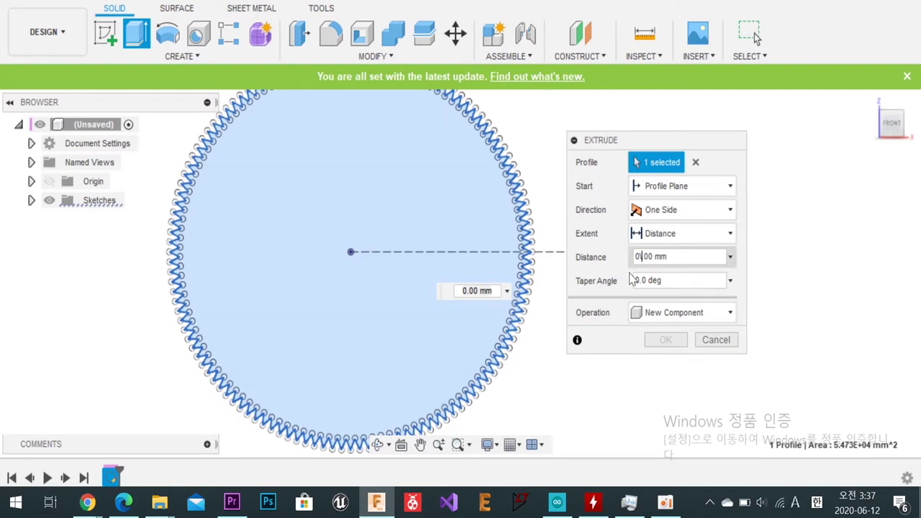
type("5")
left_click(666, 339)
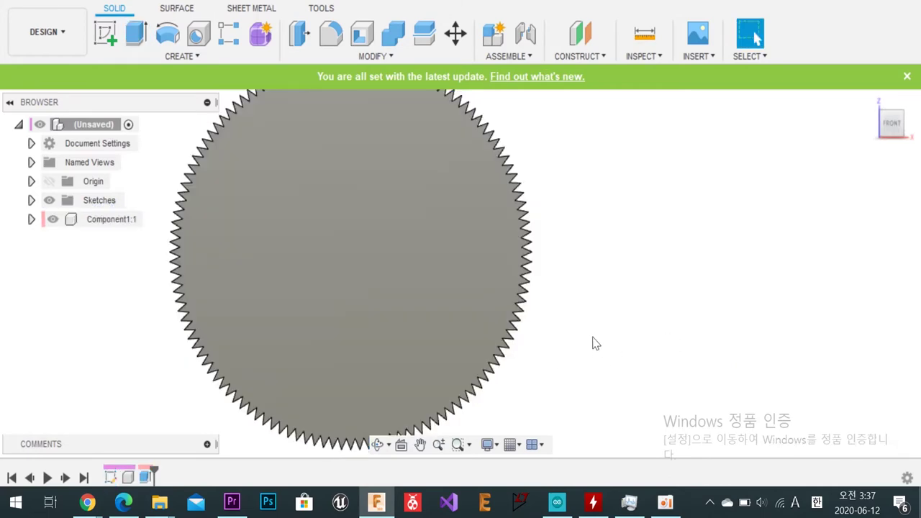
Step: Orbit the gear to check its thickness and select its front face
middle_click_drag(596, 344, 176, 327, "shift")
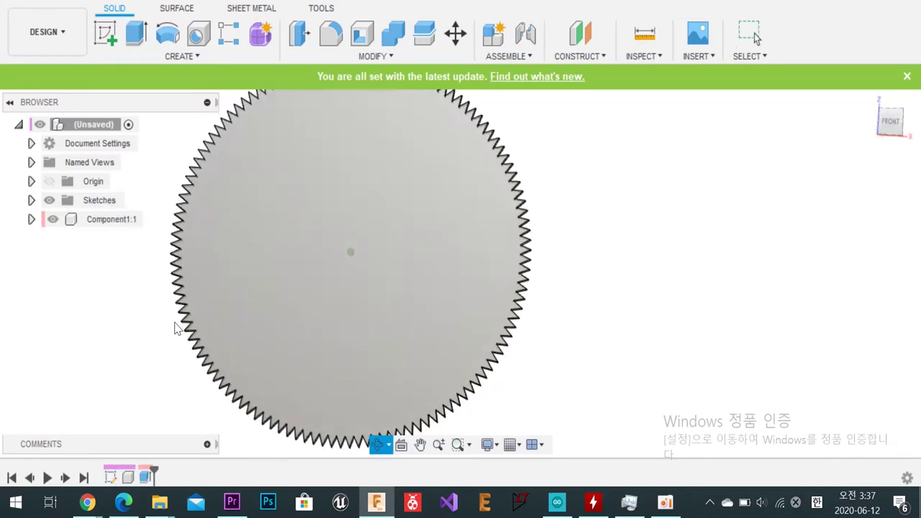
left_click(313, 292)
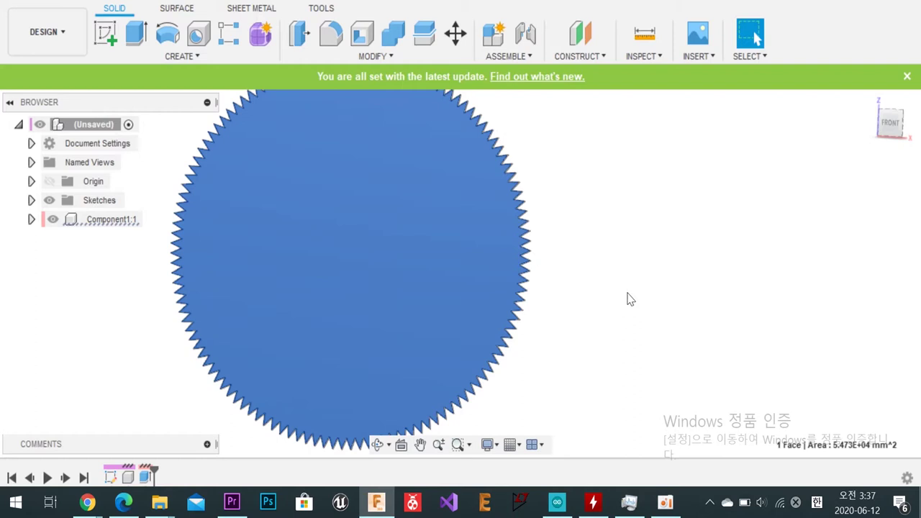
scroll(627, 301, "up", 3)
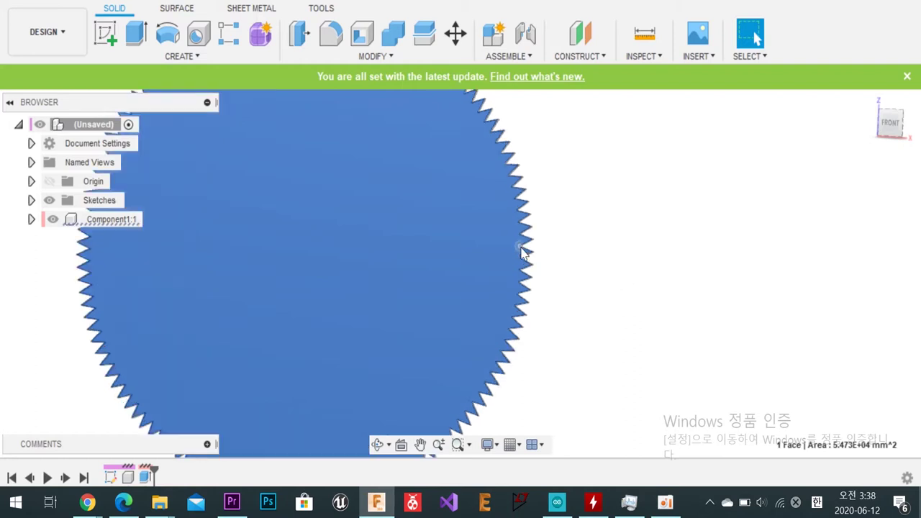
scroll(625, 288, "up", 3)
middle_click_drag(623, 286, 545, 251, "shift")
Step: Fillet the two neighbouring tooth edges with a 0.8 mm radius
scroll(544, 252, "up", 2)
left_click(550, 231)
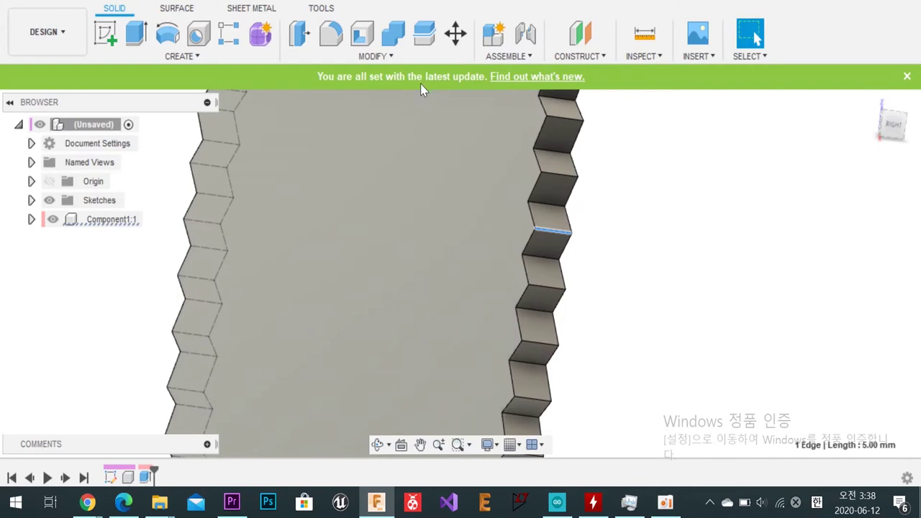
left_click(542, 259, "shift")
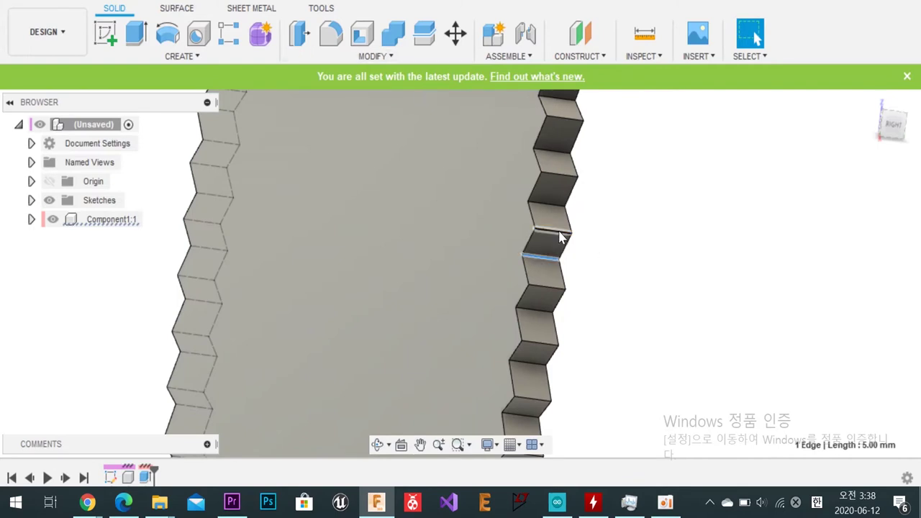
type("f")
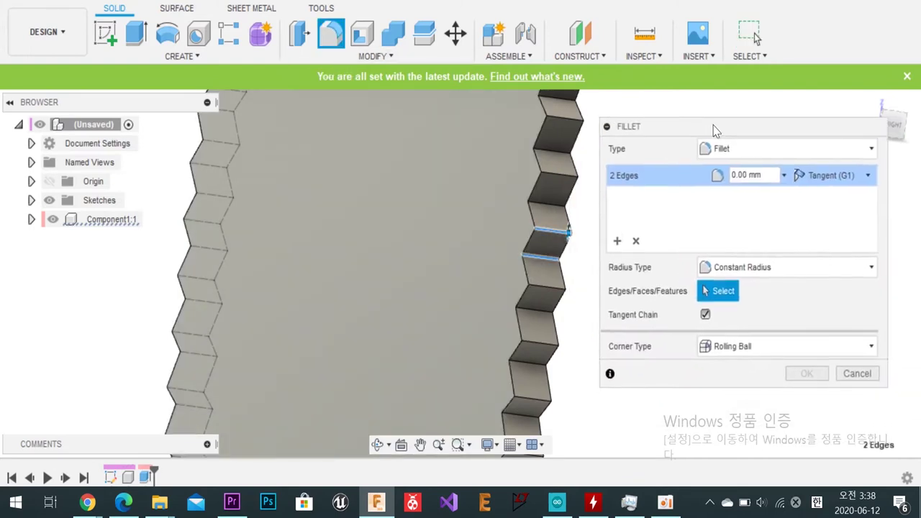
type("0.8")
key("Return")
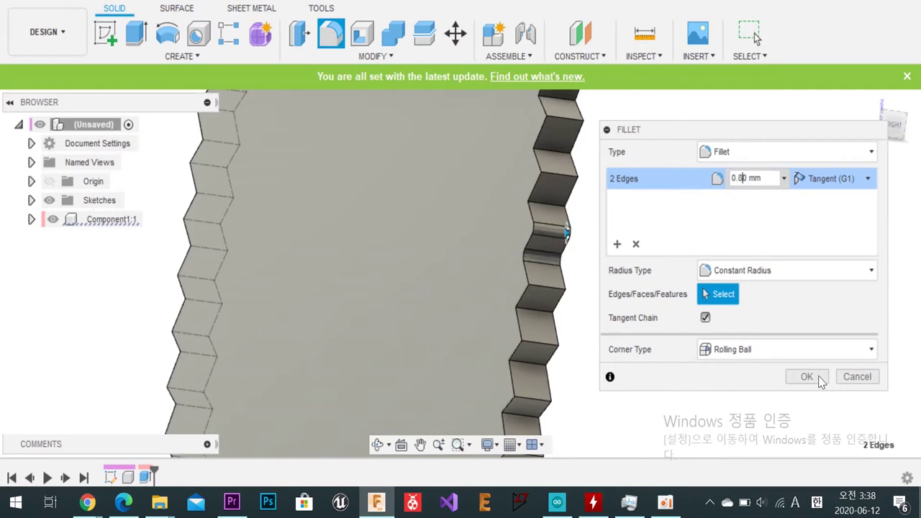
left_click(807, 377)
scroll(558, 297, "up", 3)
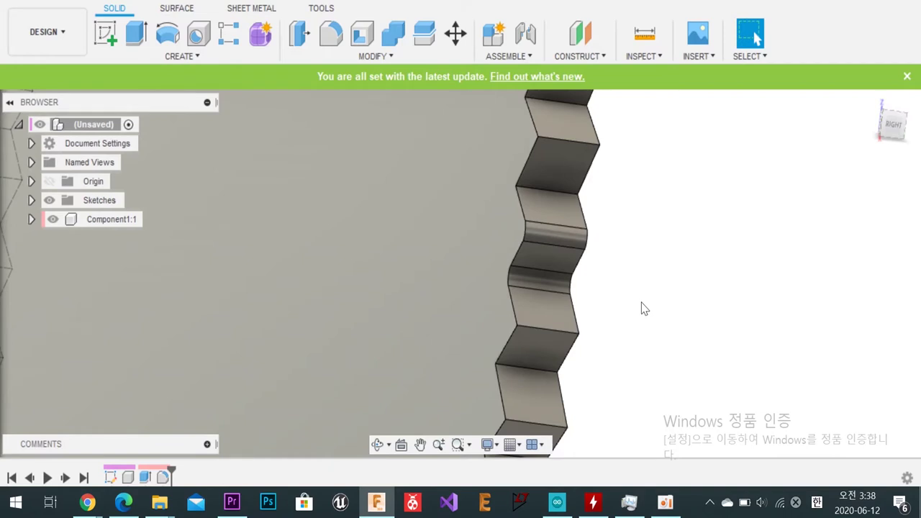
left_click(182, 56)
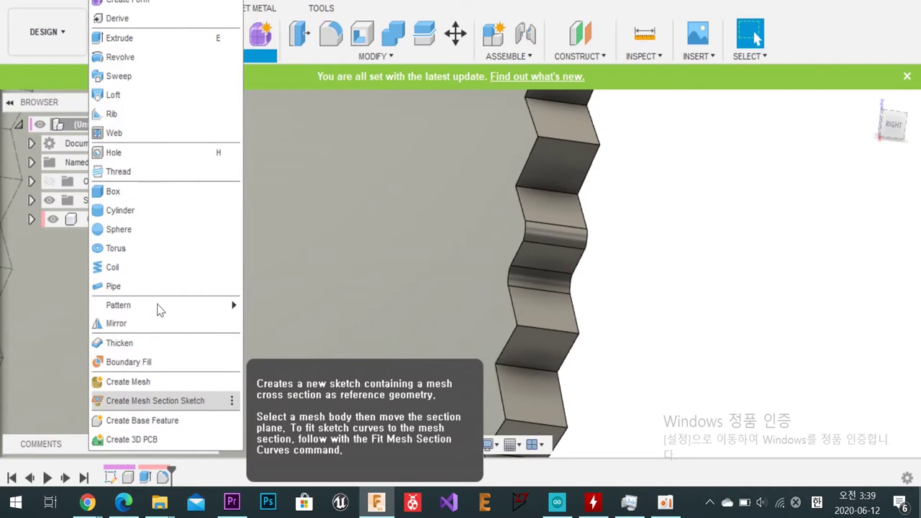
Step: Set up a circular pattern of type Features using the tooth fillet
mouse_move(166, 306)
left_click(298, 330)
left_click_drag(654, 144, 771, 161)
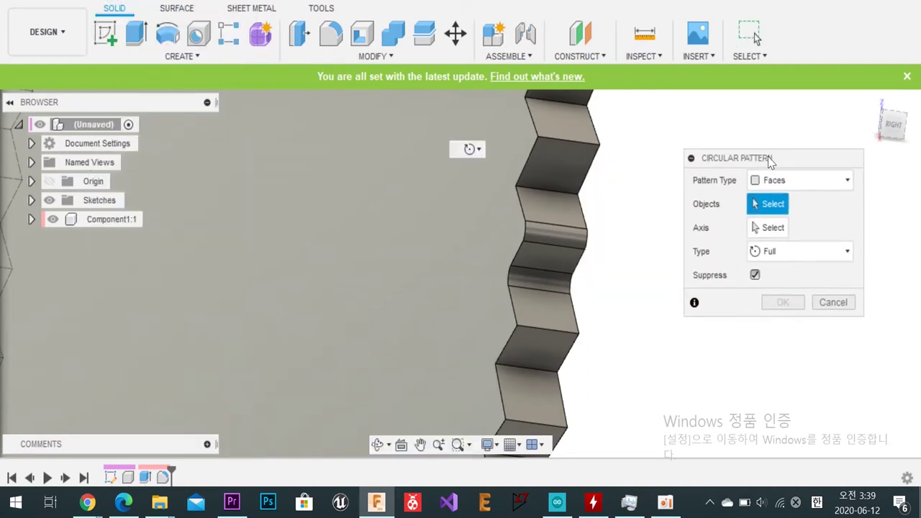
left_click(799, 180)
left_click(792, 261)
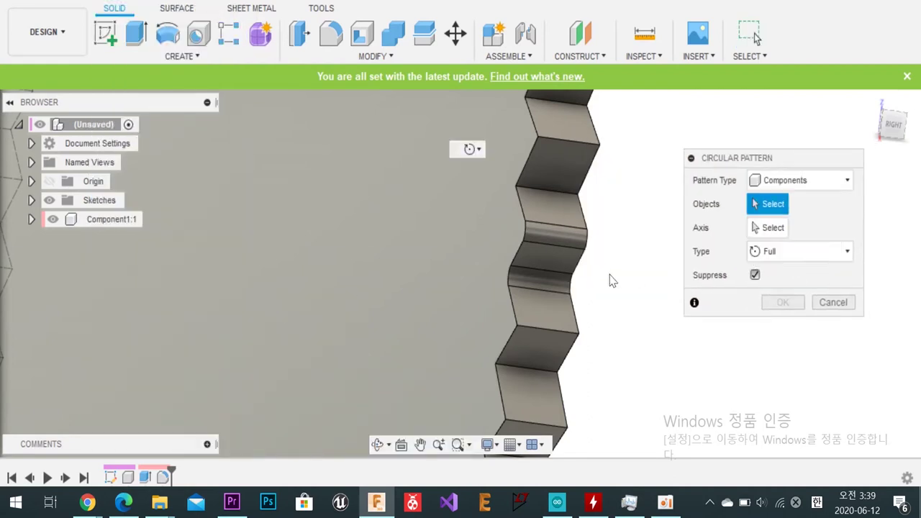
left_click(799, 181)
left_click(784, 240)
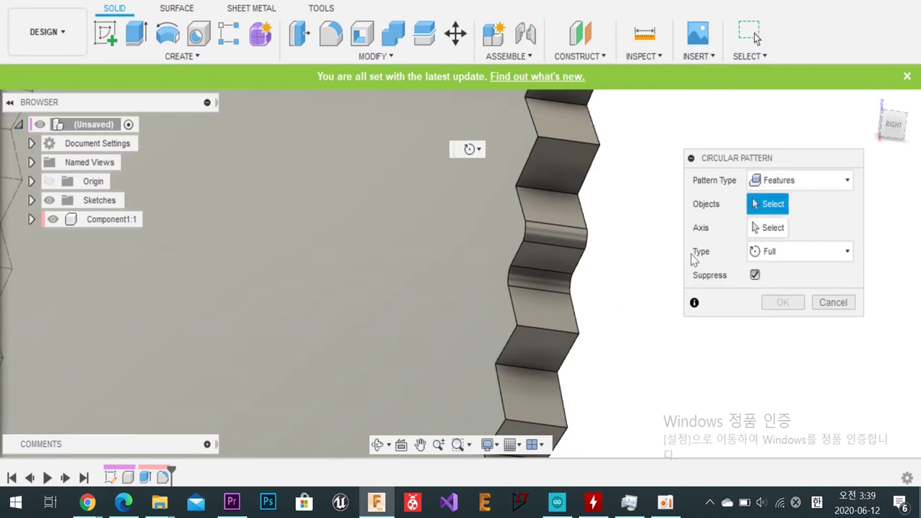
left_click(164, 478)
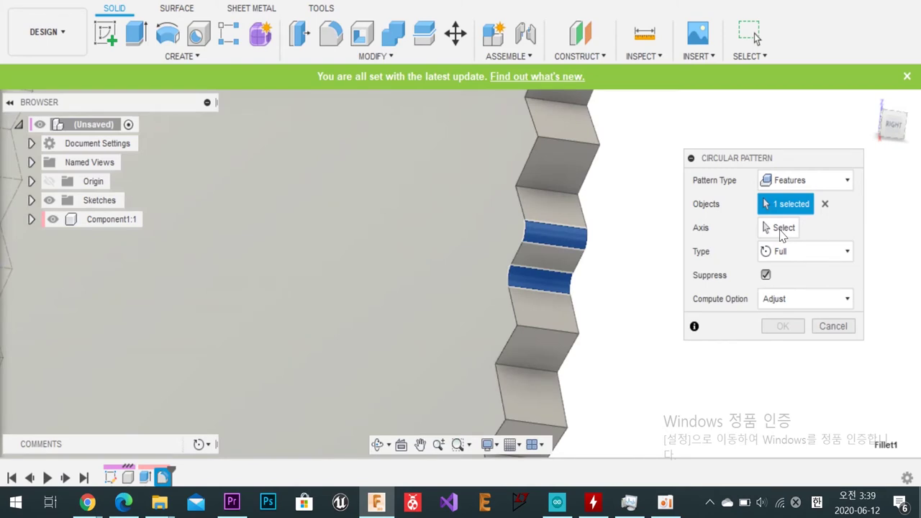
Step: Pattern it about the gear's central axis, 124 copies, Optimized compute
left_click(781, 230)
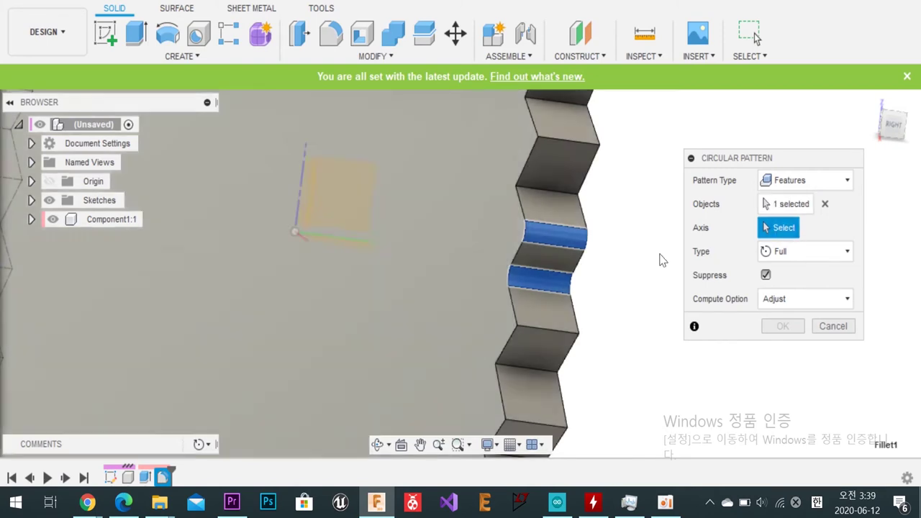
middle_click_drag(359, 264, 582, 138, "shift")
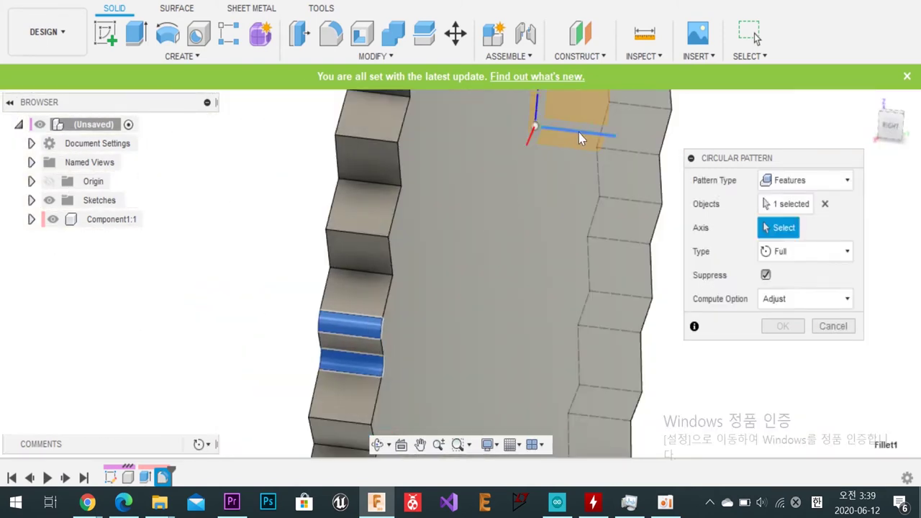
left_click(581, 135)
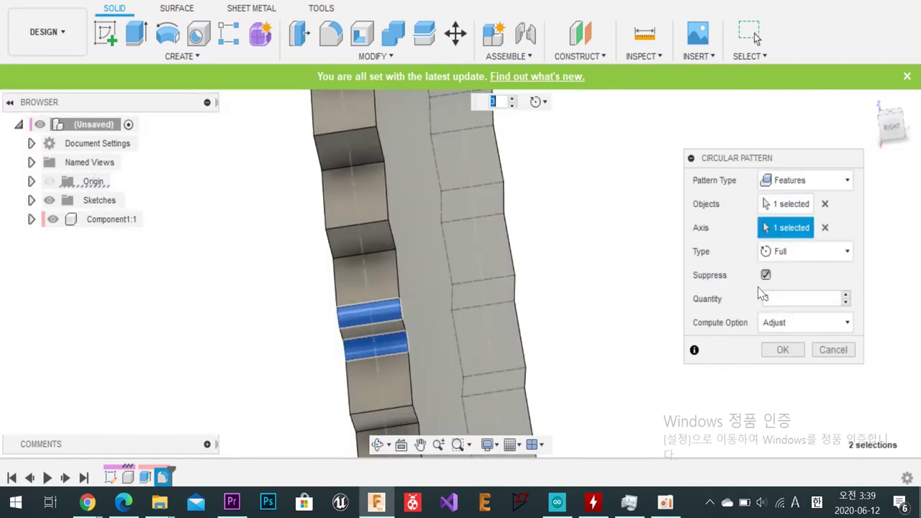
left_click(794, 297)
type("4")
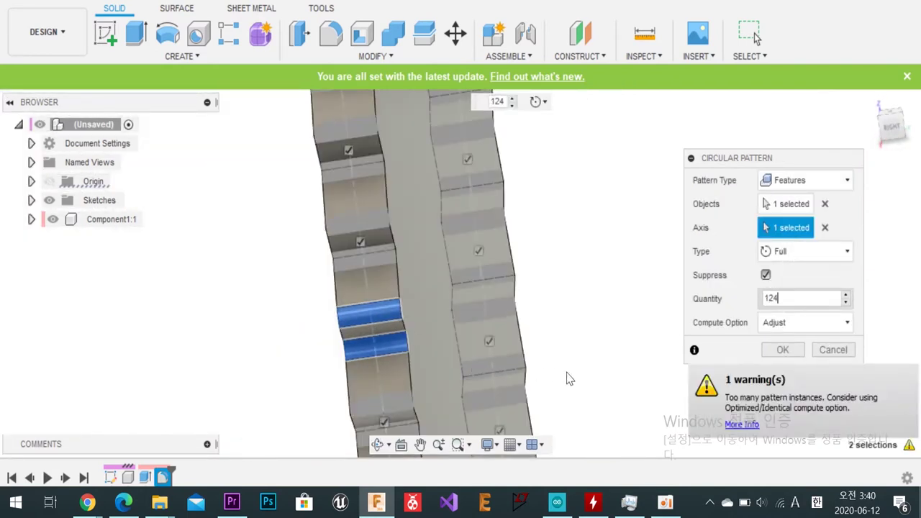
left_click(790, 325)
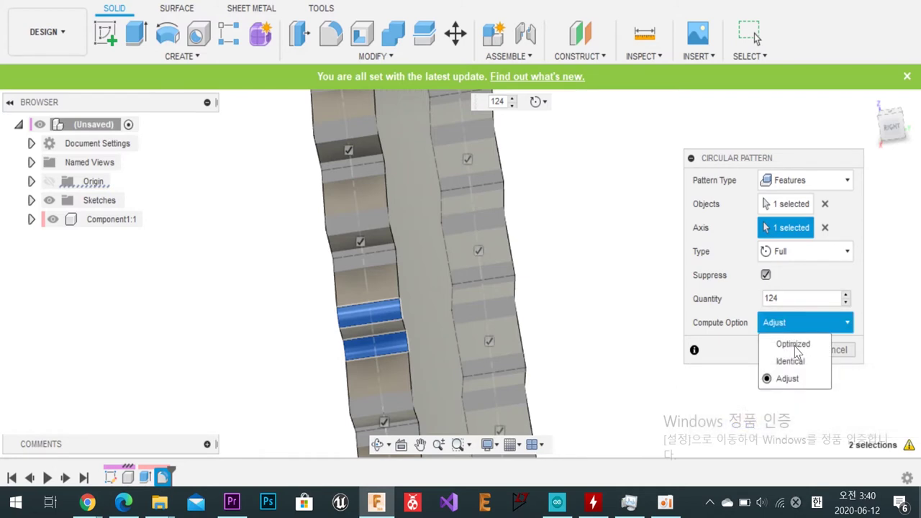
left_click(794, 347)
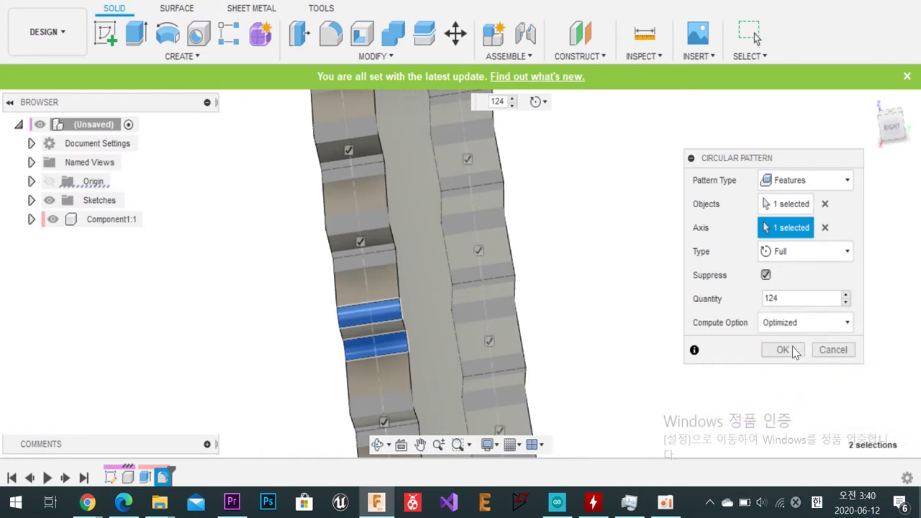
left_click(783, 351)
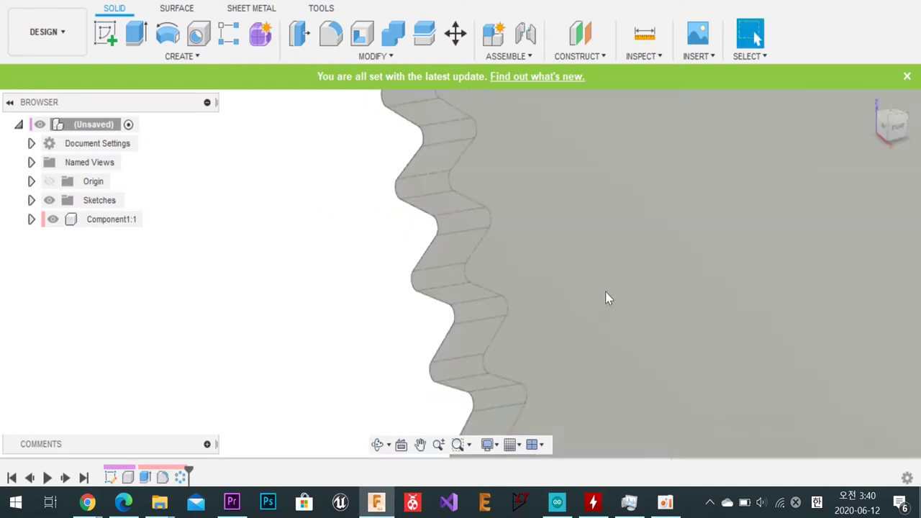
Step: Select the gear's front face and orbit to view the rounded toothed rim edge-on
left_click(569, 306)
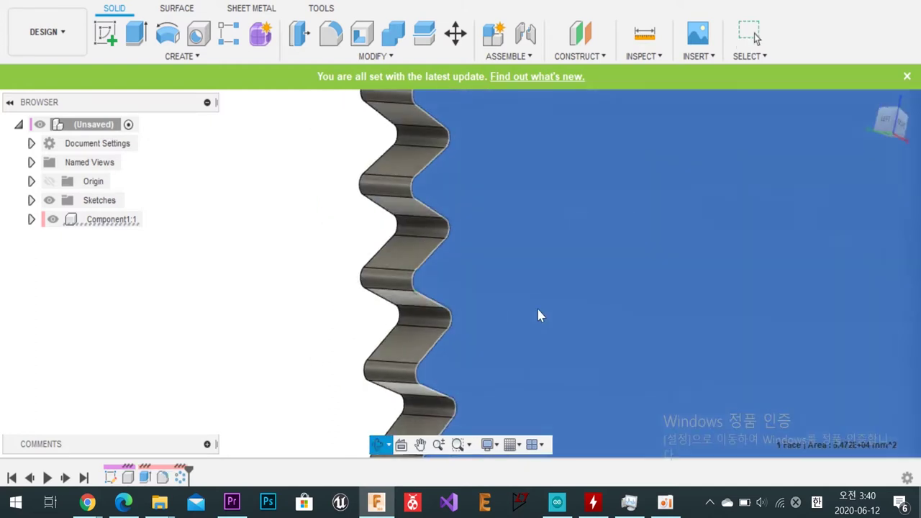
scroll(504, 324, "up", 2)
scroll(453, 335, "down", 5)
scroll(450, 334, "down", 5)
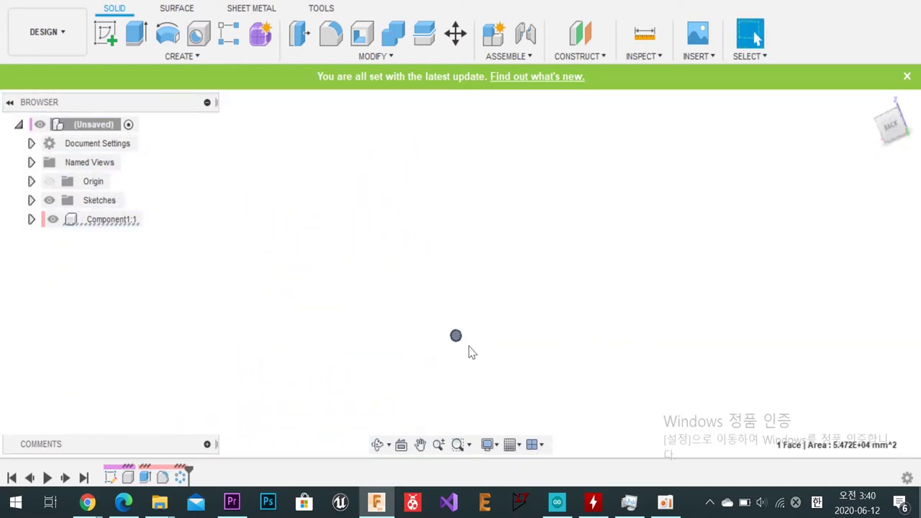
scroll(504, 359, "up", 5)
scroll(461, 296, "up", 5)
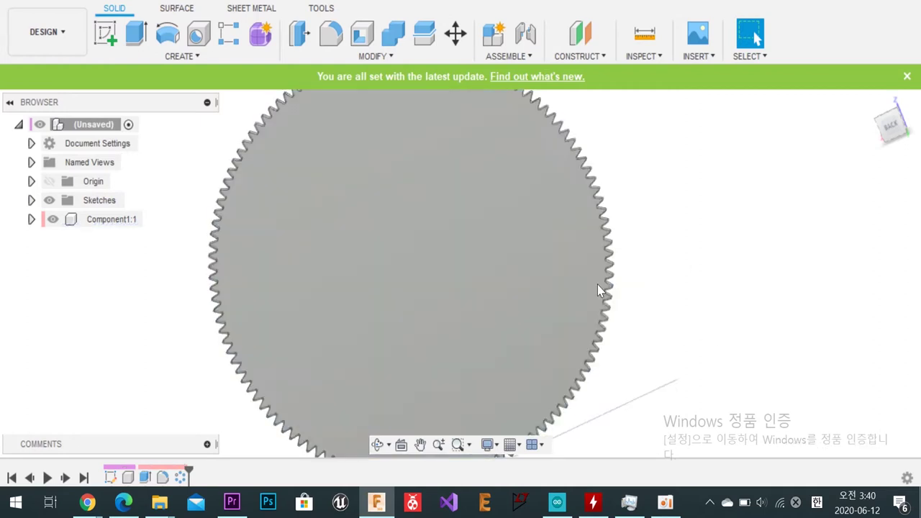
middle_click_drag(672, 334, 602, 235, "shift")
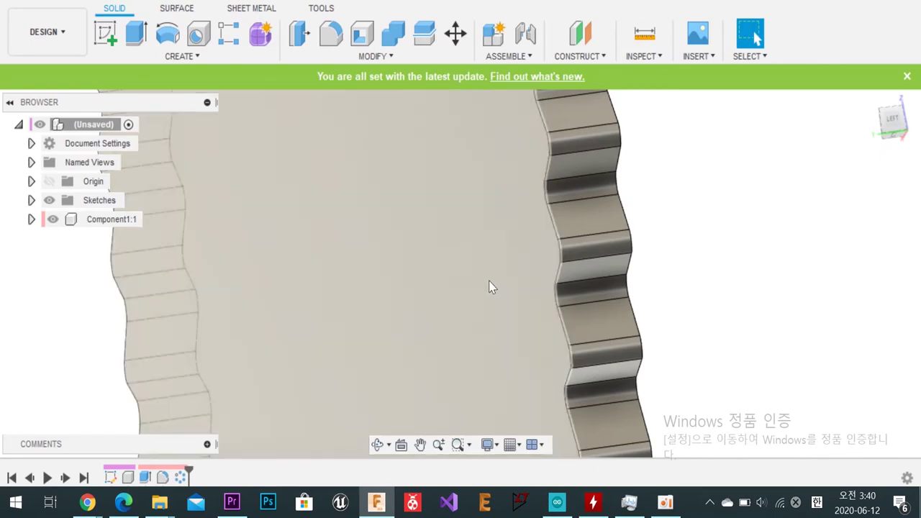
middle_click_drag(492, 286, 579, 302, "shift")
Step: Draw two circles centred on the gear centre
key("c")
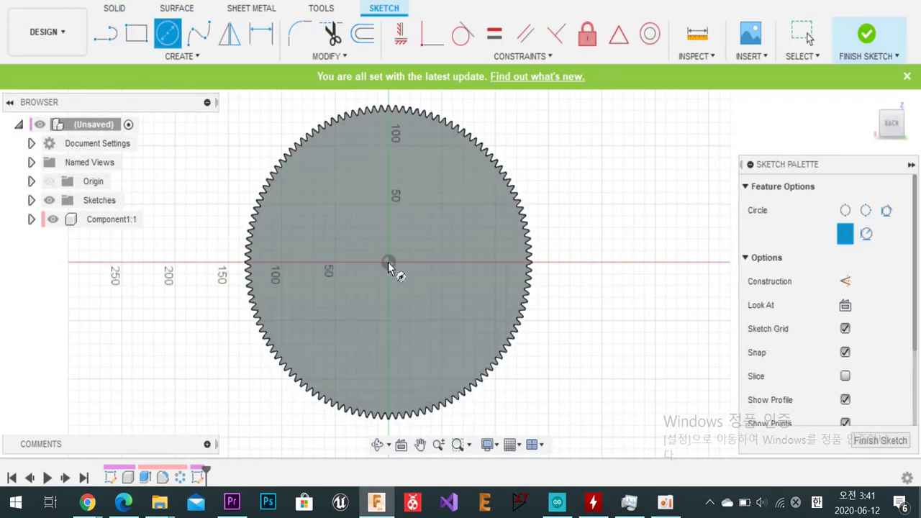
left_click(388, 262)
left_click(456, 288)
left_click(388, 262)
left_click(422, 284)
key("Escape")
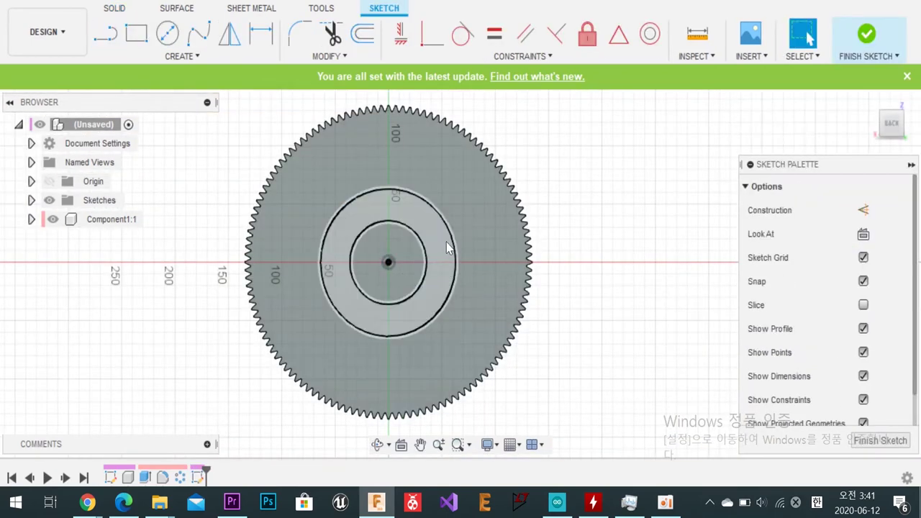
Step: Dimension the inner circle as a radius of 40 mm
key("d")
right_click(496, 252)
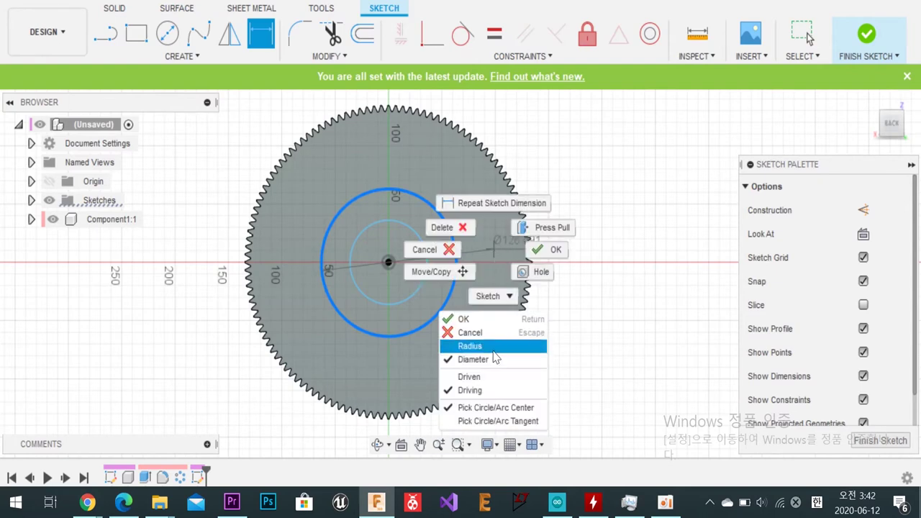
left_click(475, 346)
left_click(495, 254)
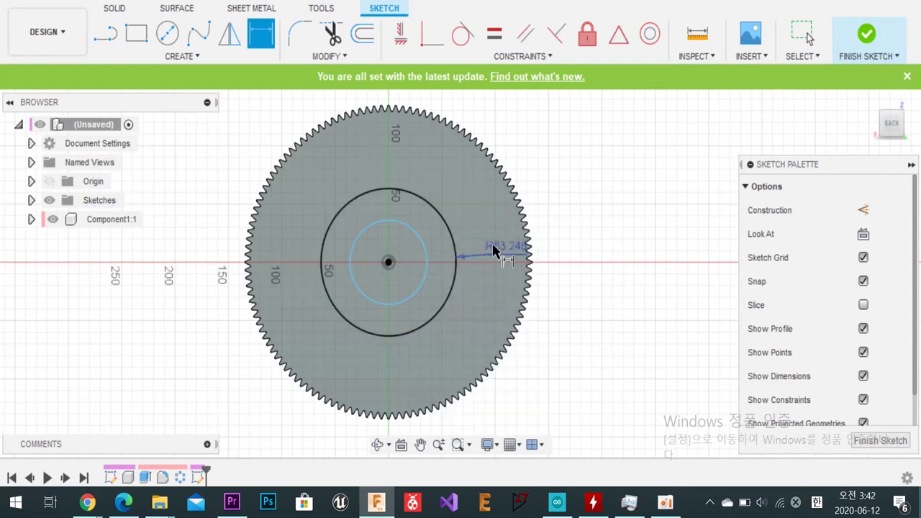
type("42")
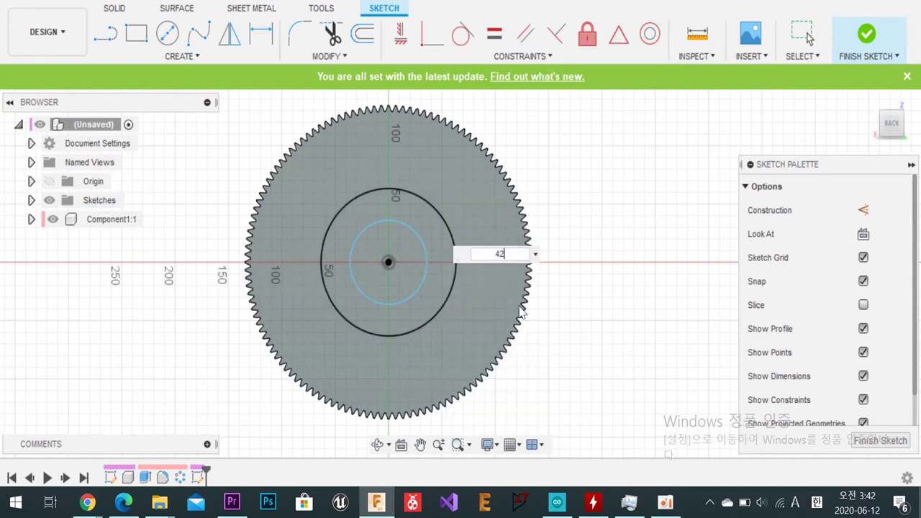
type("0")
key("Return")
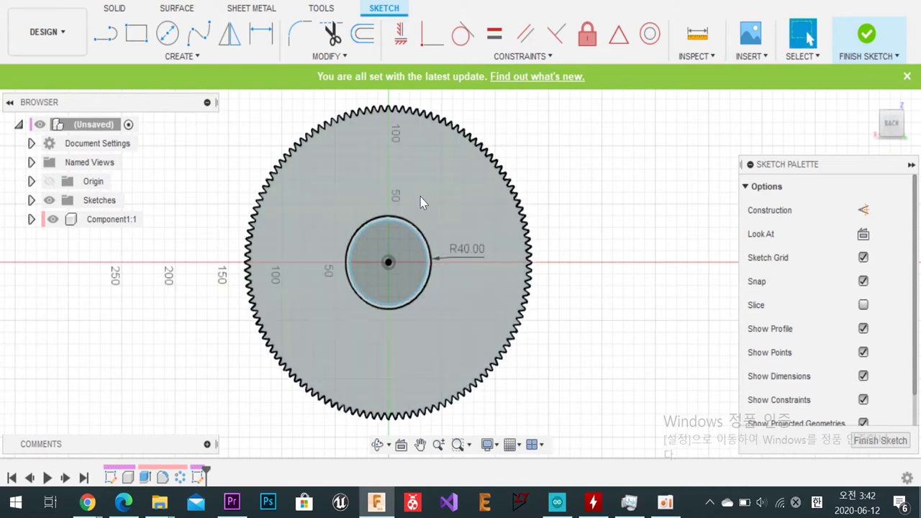
Step: Dimension the outer circle, switch it to a radius and set it to R52
key("d")
left_click(424, 265)
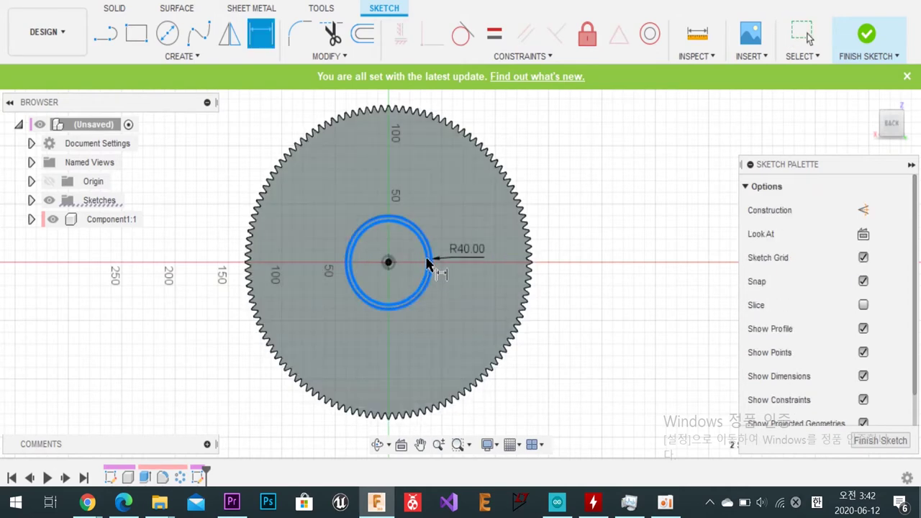
key("Escape")
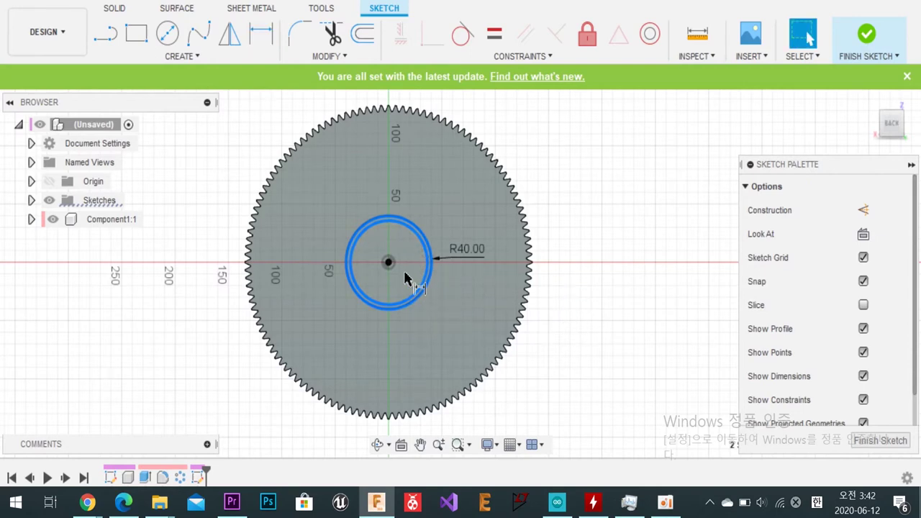
scroll(403, 268, "up", 3)
left_click(455, 259)
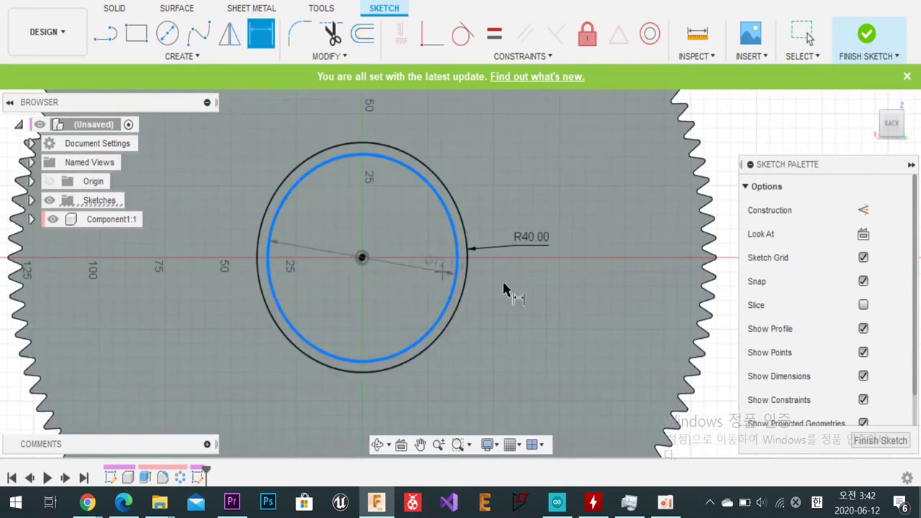
left_click(519, 337)
key("Escape")
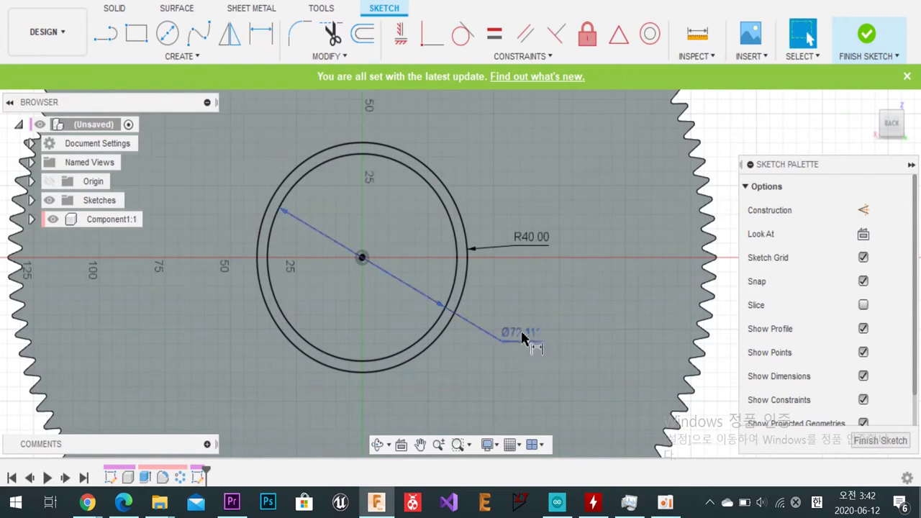
right_click(524, 339)
left_click(494, 417)
double_click(524, 335)
type("52")
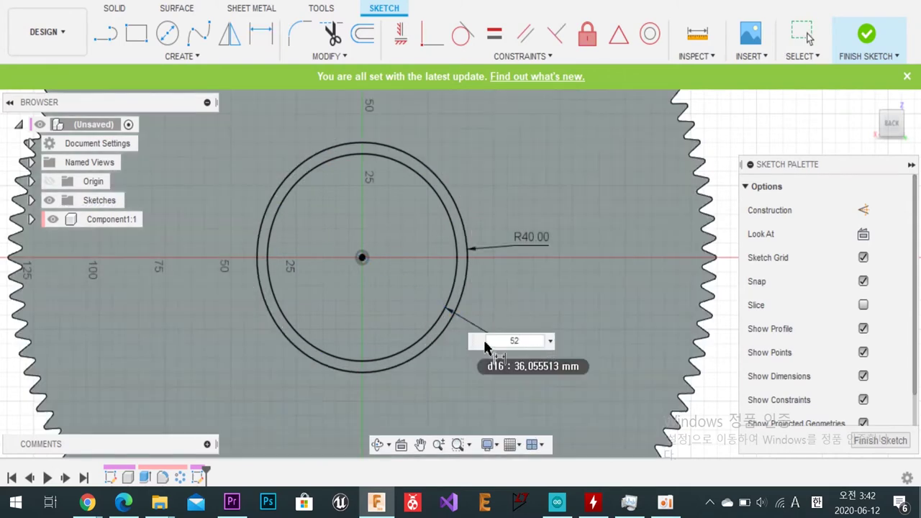
key("Return")
Step: Zoom out and back in to review the R40 and R52 concentric circles
scroll(458, 320, "down", 2)
scroll(458, 320, "down", 2)
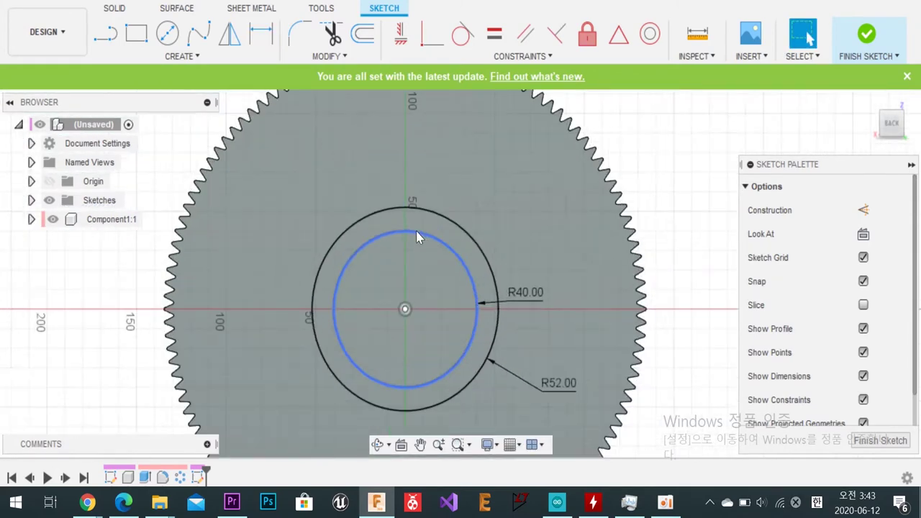
scroll(357, 270, "up", 3)
key("c")
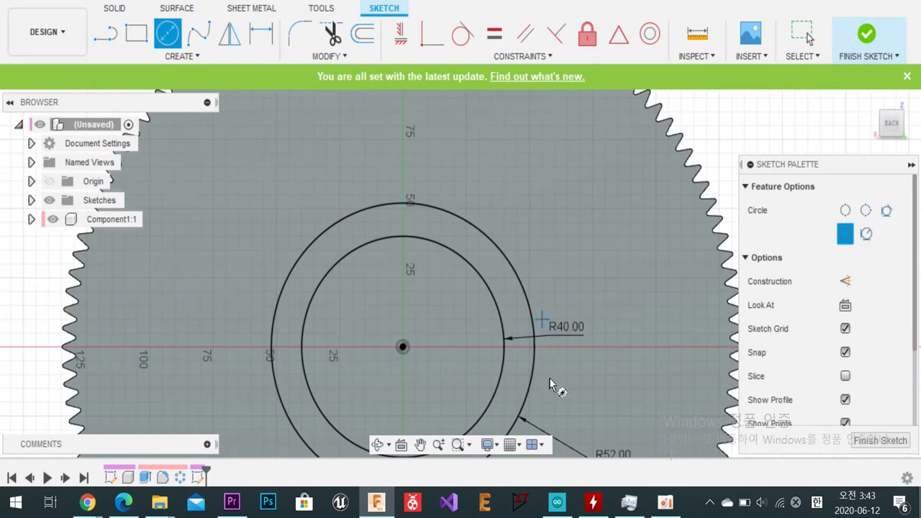
key("Escape")
scroll(648, 281, "down", 2)
Step: Draw a construction line from the gear centre to the rim with a 25.87 mm angled leg
scroll(684, 252, "up", 2)
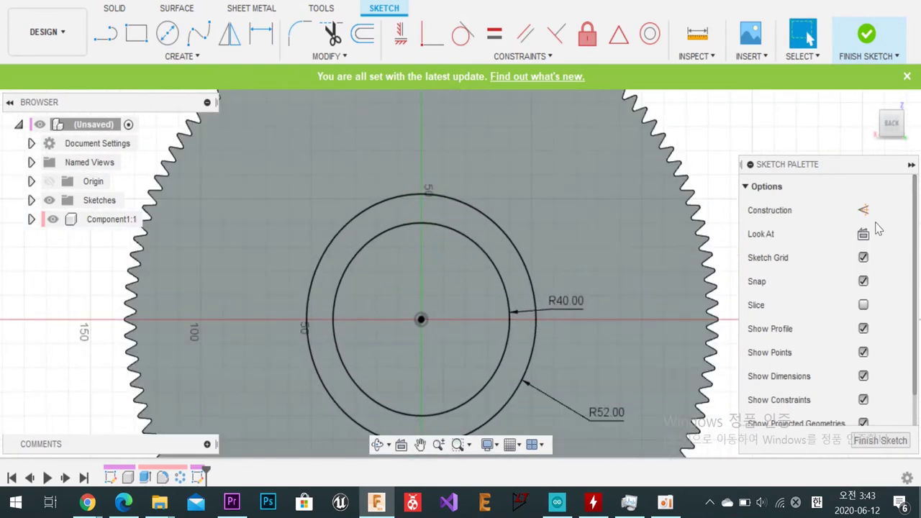
left_click(863, 210)
key("l")
left_click(422, 319)
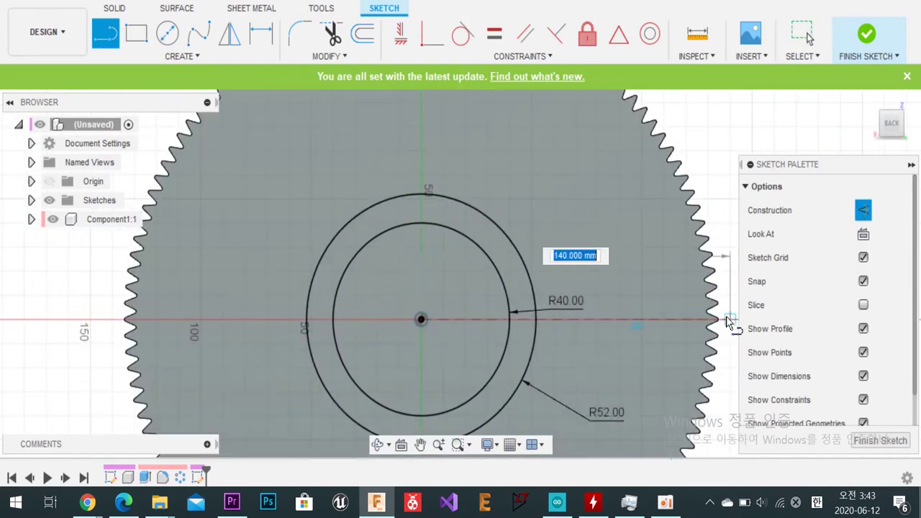
left_click(731, 319)
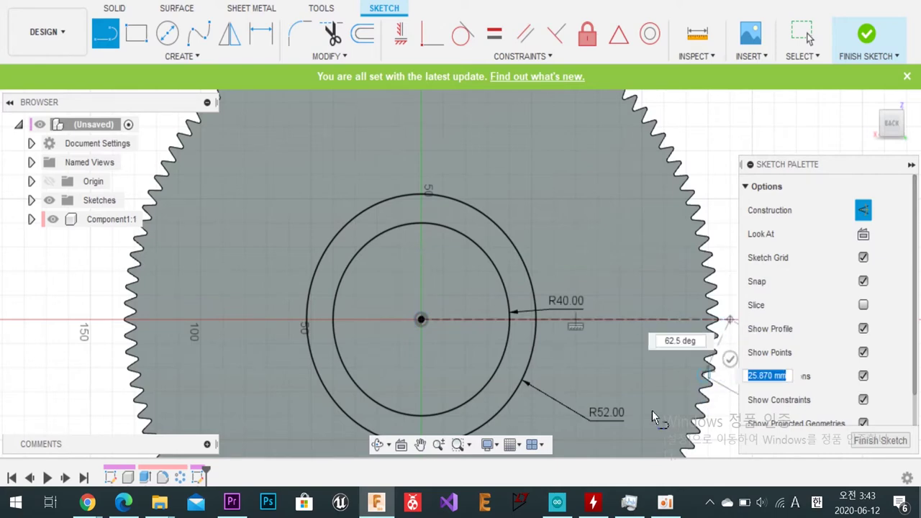
key("Return")
key("Escape")
middle_click_drag(722, 319, 625, 308)
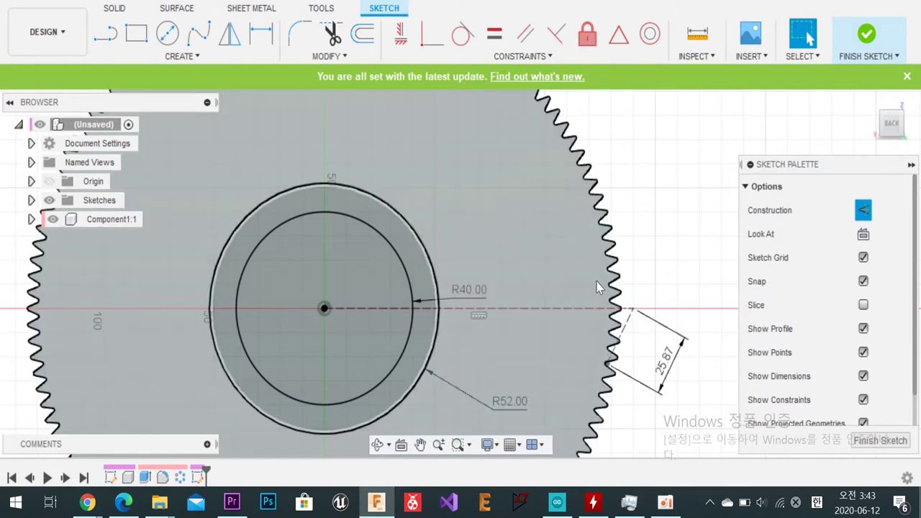
Step: Draw a small circle centred where the construction line crosses the R52 circle
key("c")
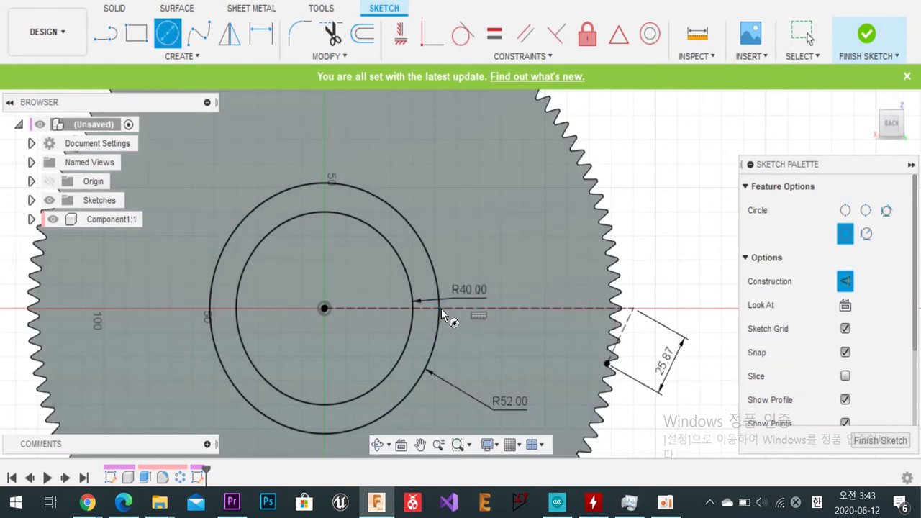
left_click(441, 308)
left_click(447, 301)
key("Escape")
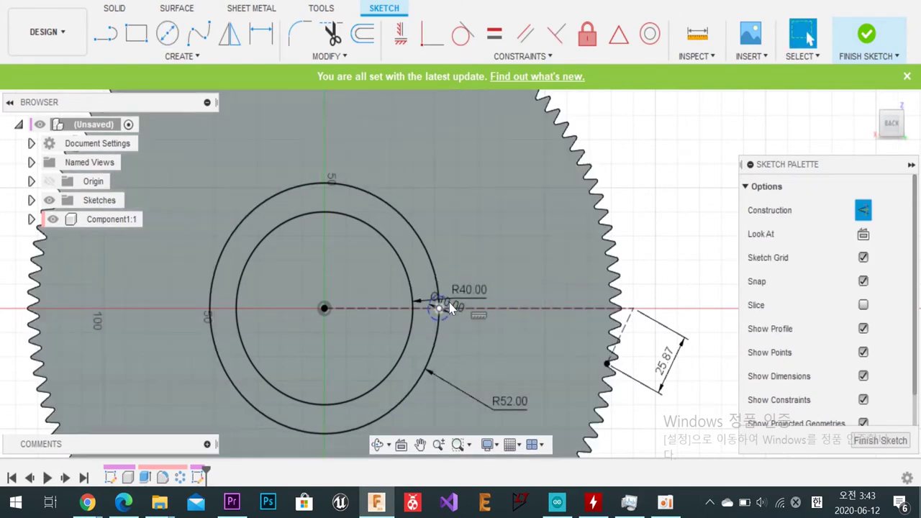
left_click(449, 308)
left_click(442, 328)
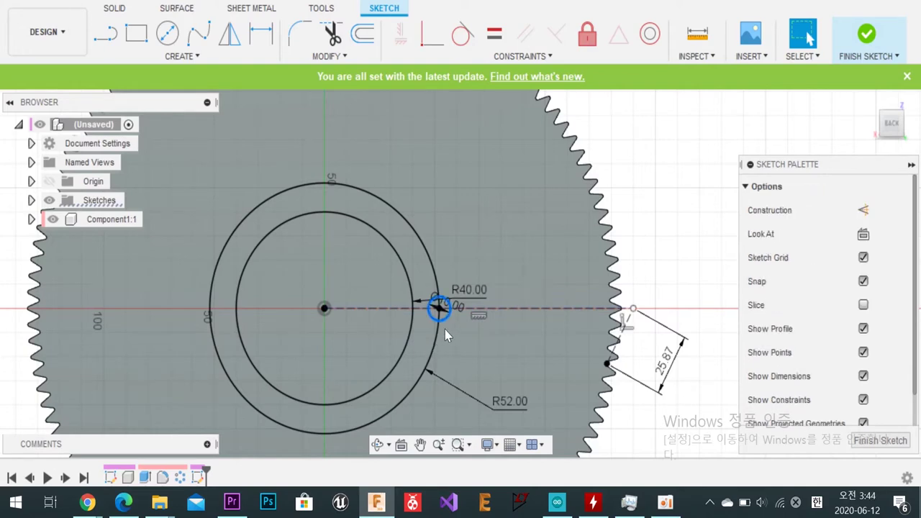
left_click(182, 56)
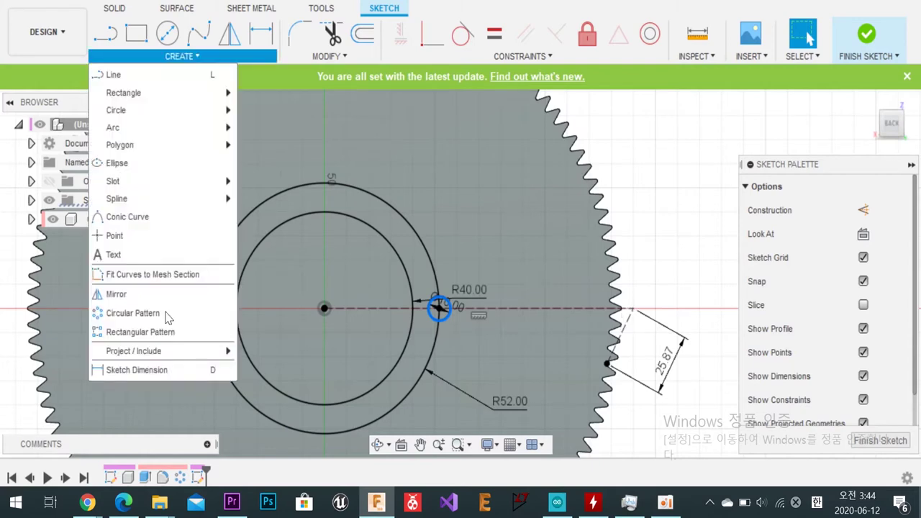
Step: Circular-pattern the small circle evenly around the gear centre
left_click(165, 315)
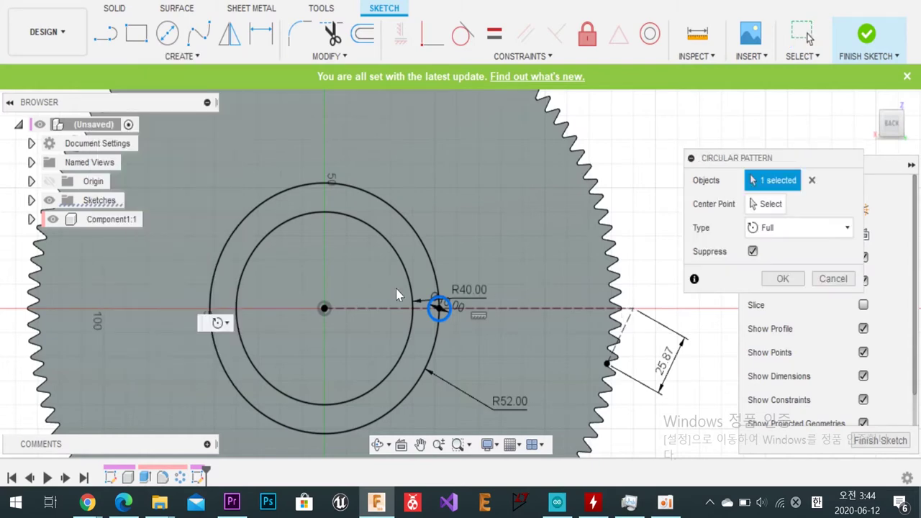
left_click(325, 309)
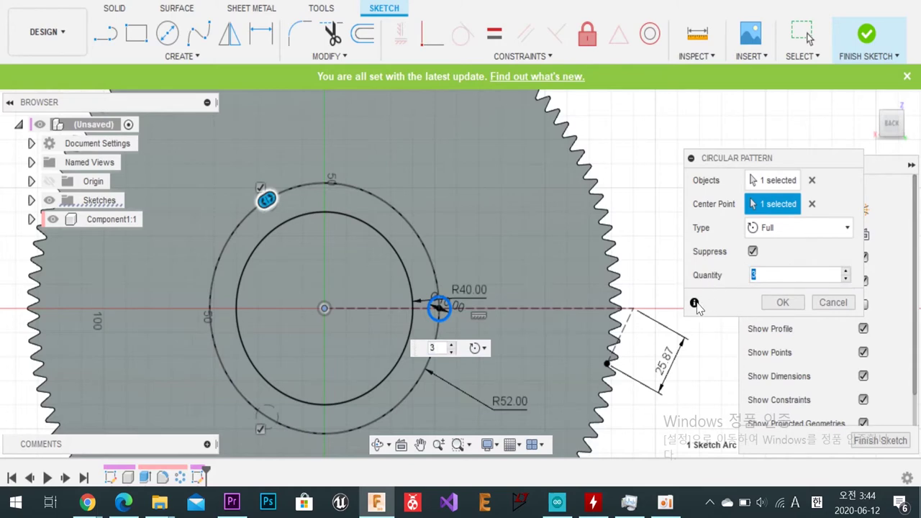
type("6")
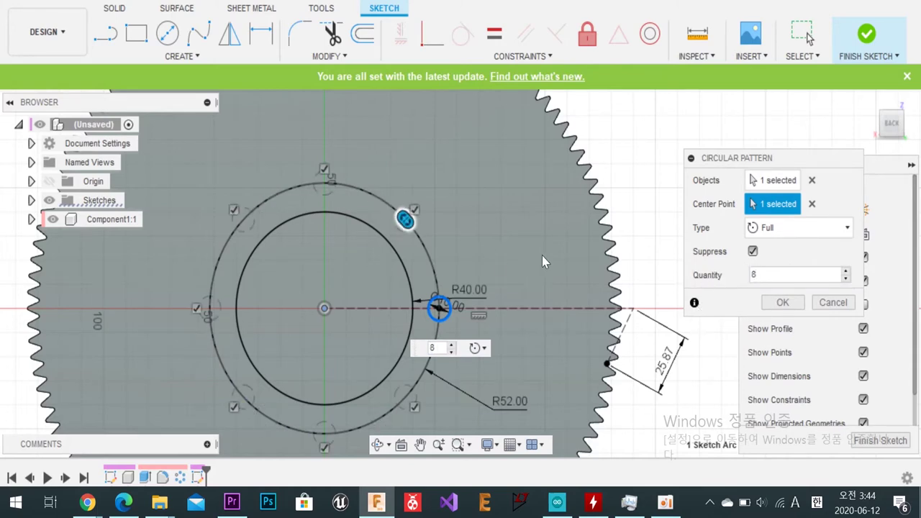
left_click(783, 303)
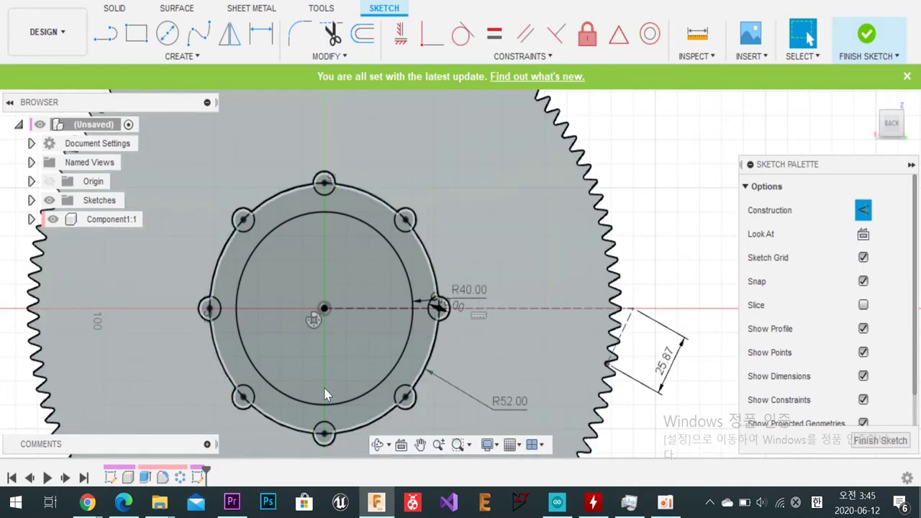
Step: Delete the R52 guide circle
scroll(326, 395, "up", 2)
left_click(444, 252)
key("Delete")
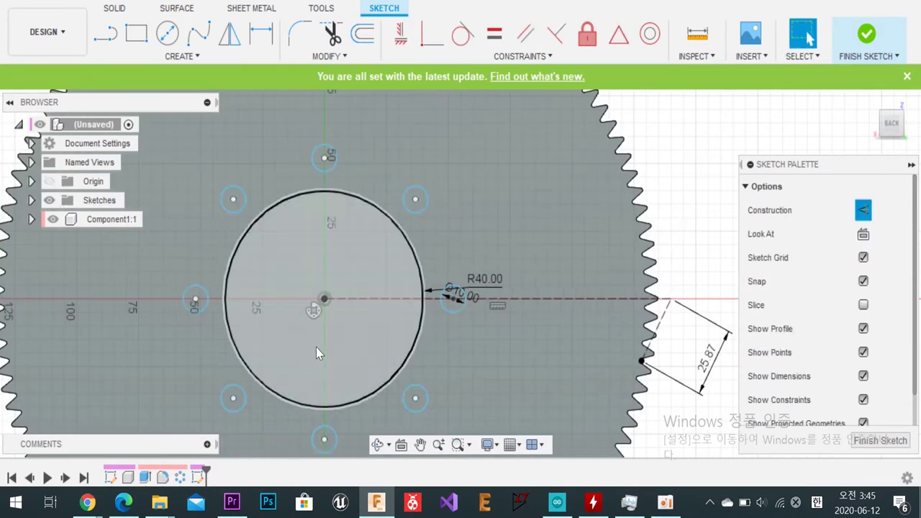
Step: Draw two vertical lines rising above the teeth, then delete the central one
scroll(616, 189, "down", 3)
middle_click_drag(681, 282, 605, 279)
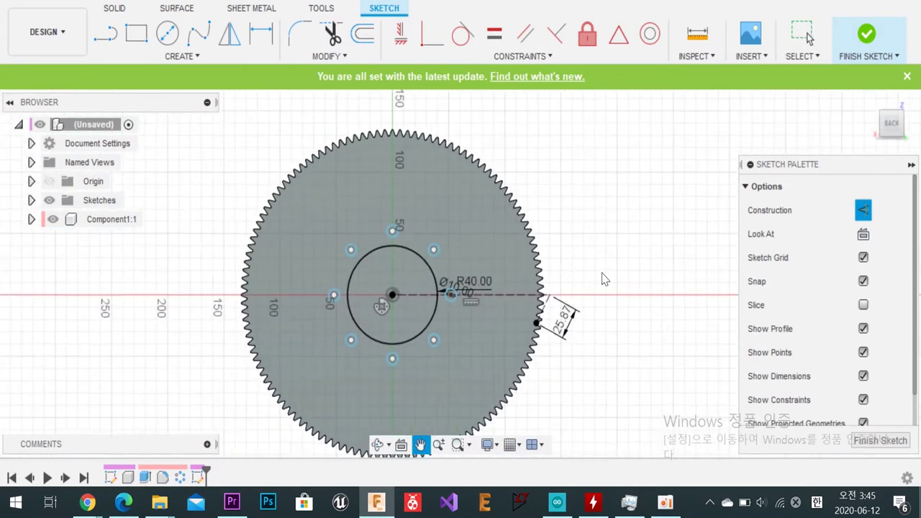
scroll(605, 280, "up", 1)
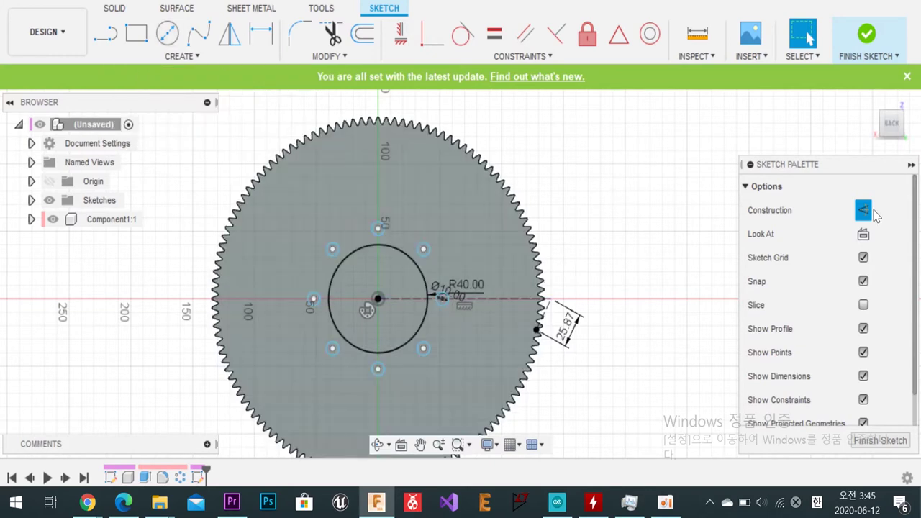
key("l")
left_click(377, 299)
left_click(378, 97)
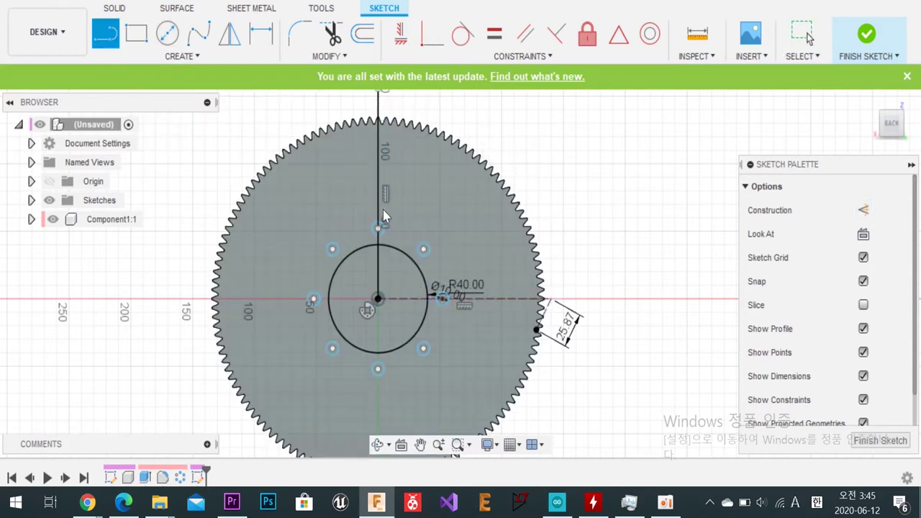
key("Escape")
key("l")
left_click(329, 299)
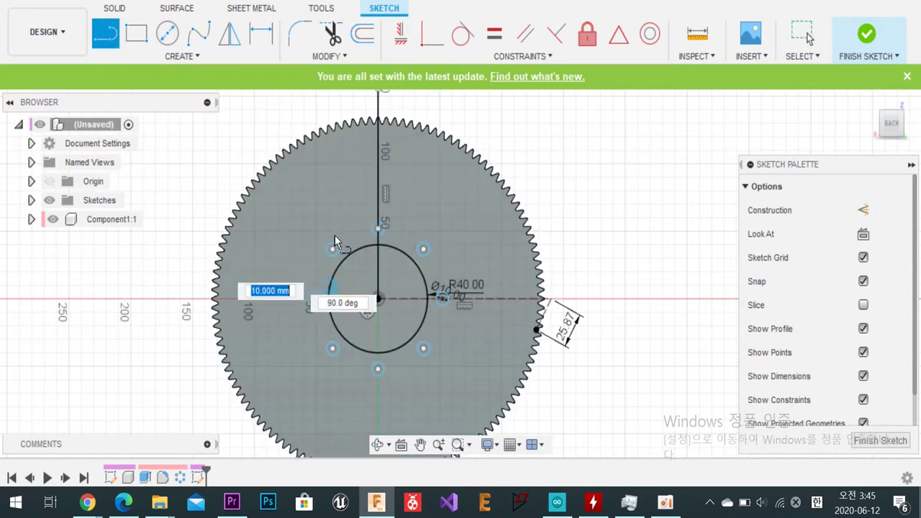
left_click(323, 100)
key("Escape")
middle_click_drag(401, 145, 416, 213)
left_click(394, 177)
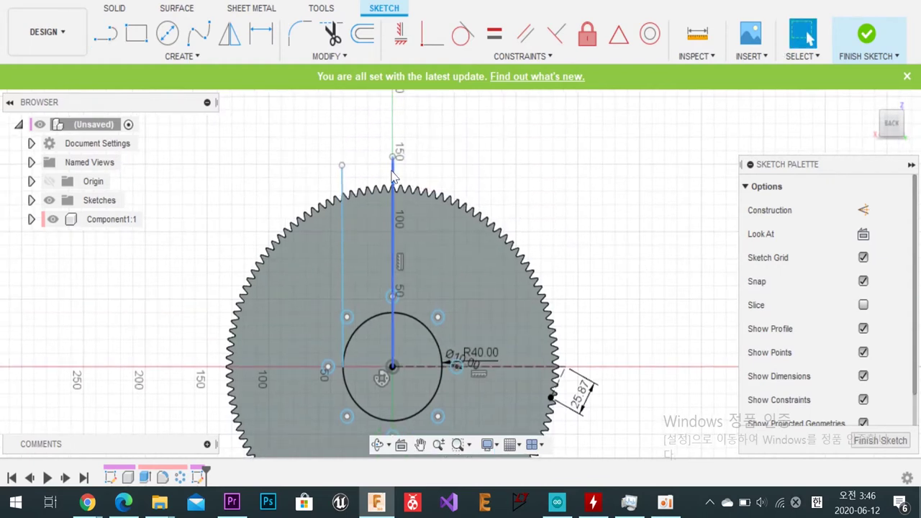
key("Delete")
Step: Try dimensioning the left line 45 mm from centre, then undo and delete it
key("d")
left_click(342, 238)
left_click(394, 366)
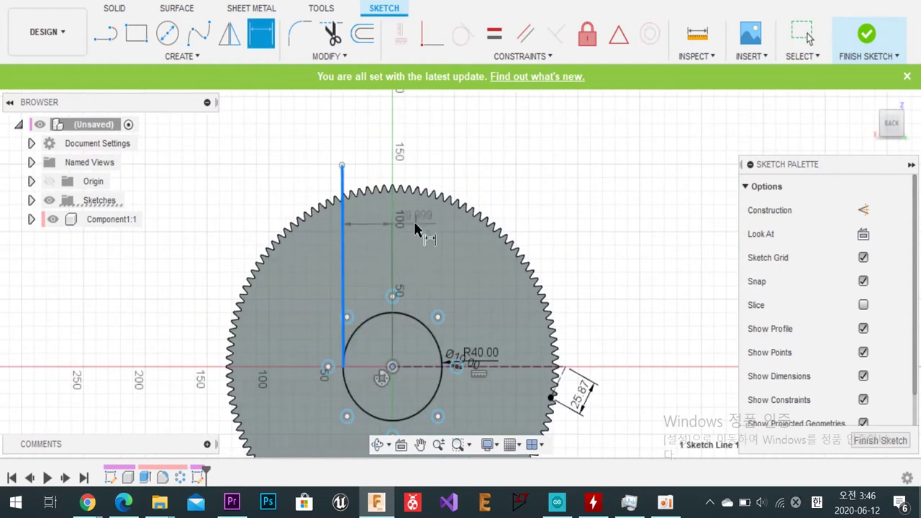
left_click(424, 228)
type("45")
key("Return")
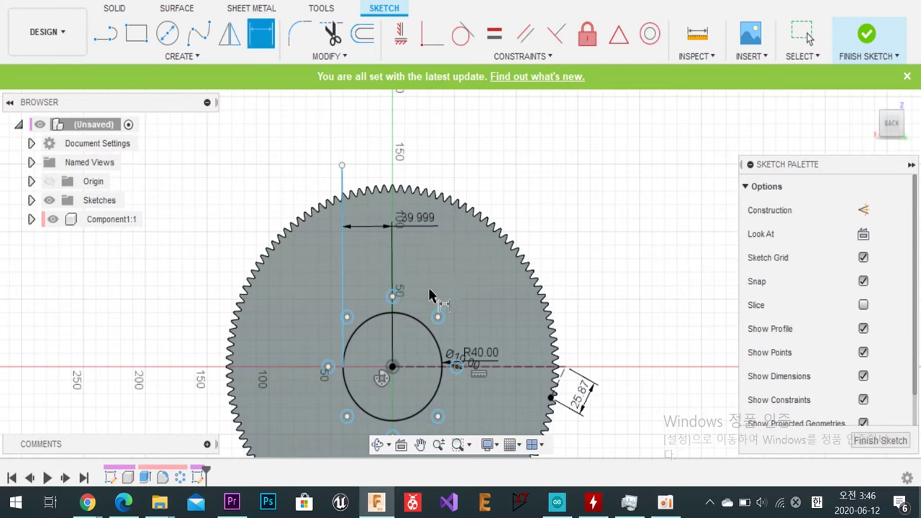
key("Escape")
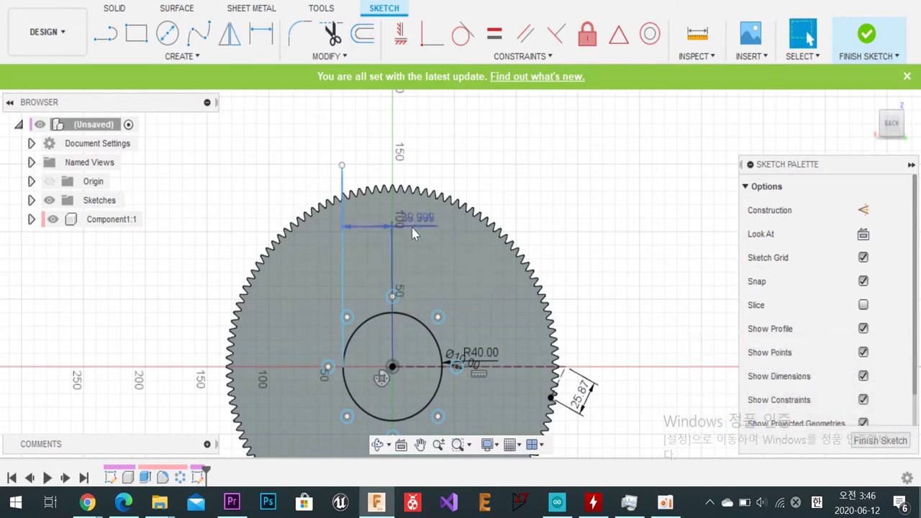
key("ctrl+z")
left_click(343, 256)
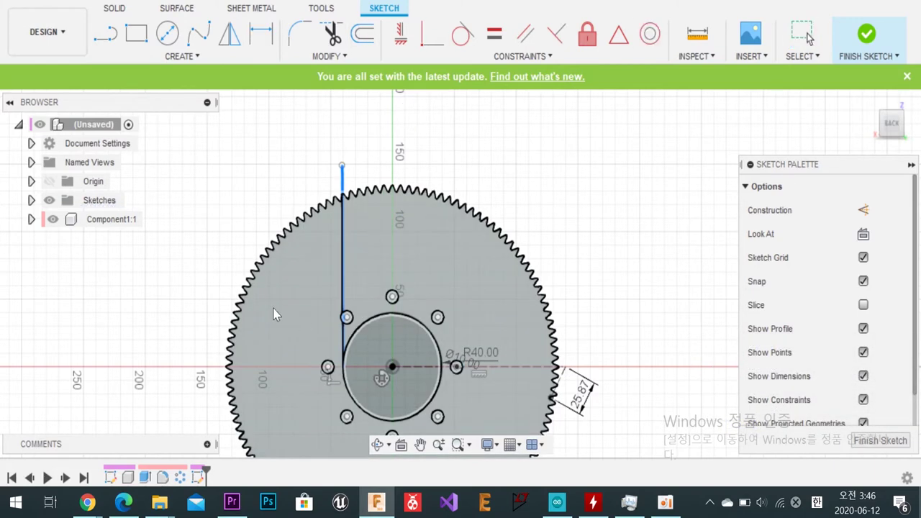
key("Delete")
Step: Redraw a vertical line from above the gear downward, removing a stray slanted segment
key("l")
left_click(319, 136)
left_click(325, 302)
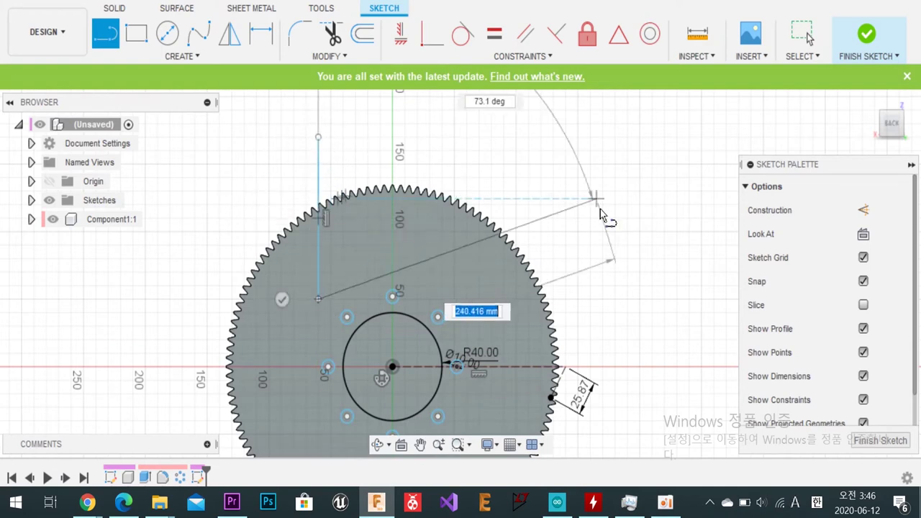
left_click(553, 218)
key("Escape")
key("Delete")
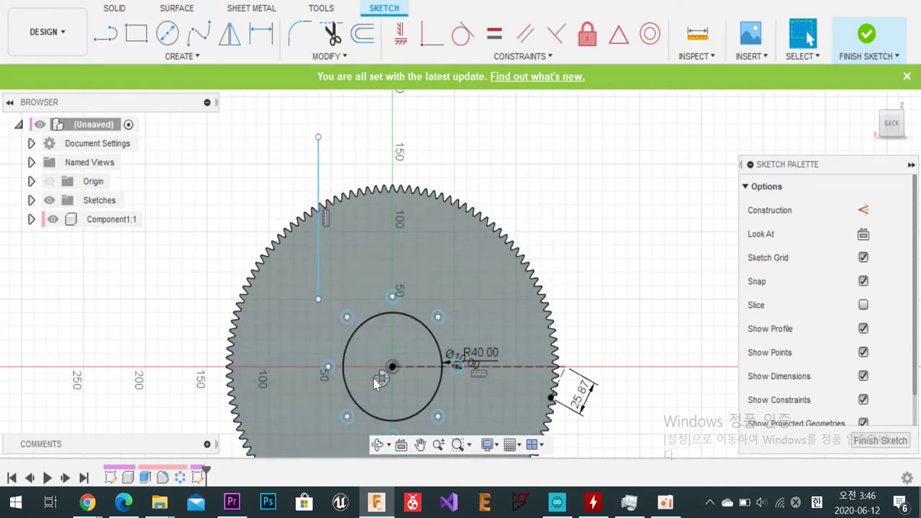
key("l")
key("Escape")
Step: Dimension the new vertical line 45 mm from the gear centre
key("l")
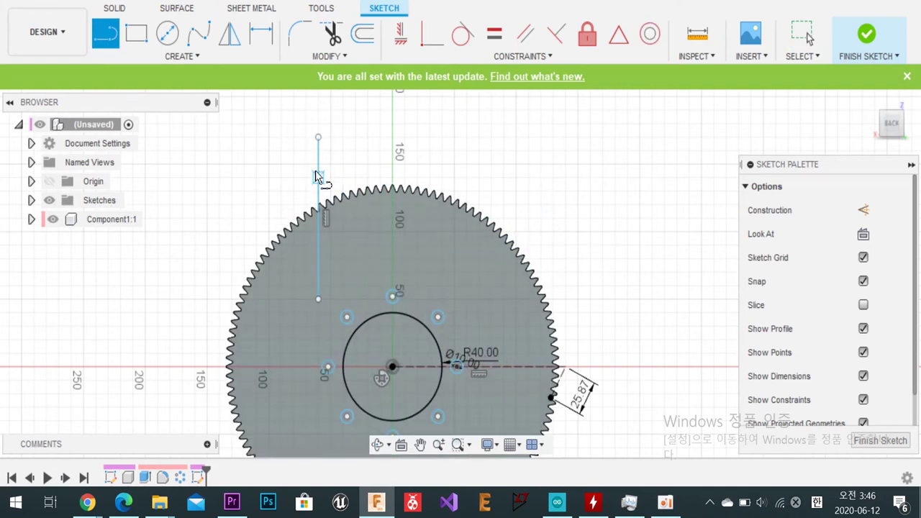
key("d")
left_click(318, 178)
left_click(392, 367)
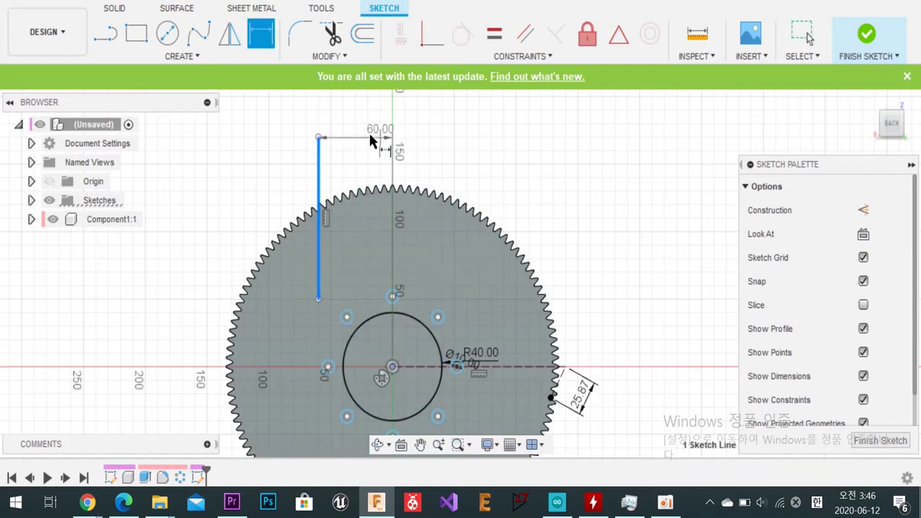
left_click(396, 144)
type("45")
key("Return")
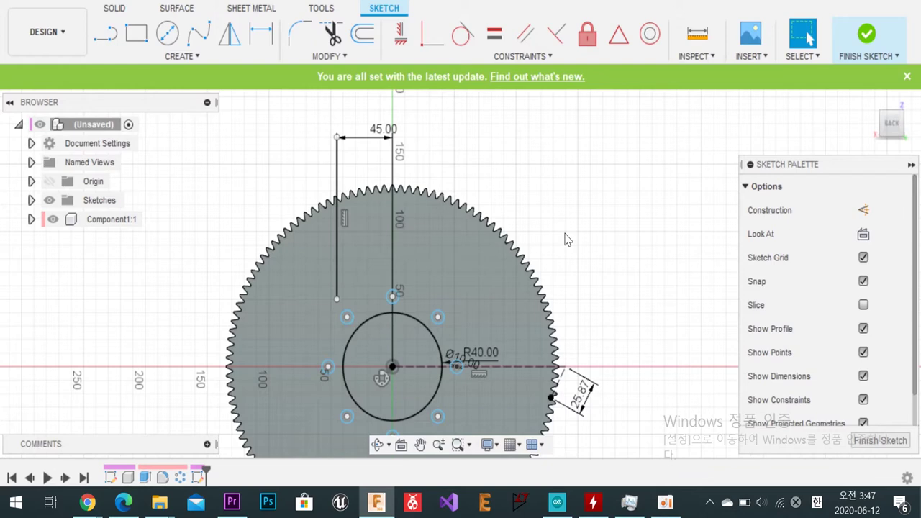
key("l")
left_click(337, 299)
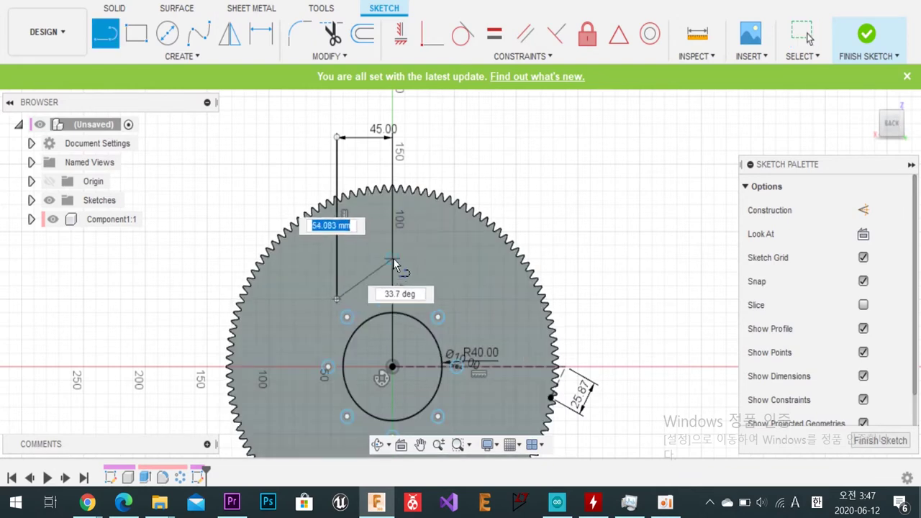
Step: Draw the diagonal to the centre axis and dimension it 30° from the horizontal centre line
left_click(392, 260)
key("Escape")
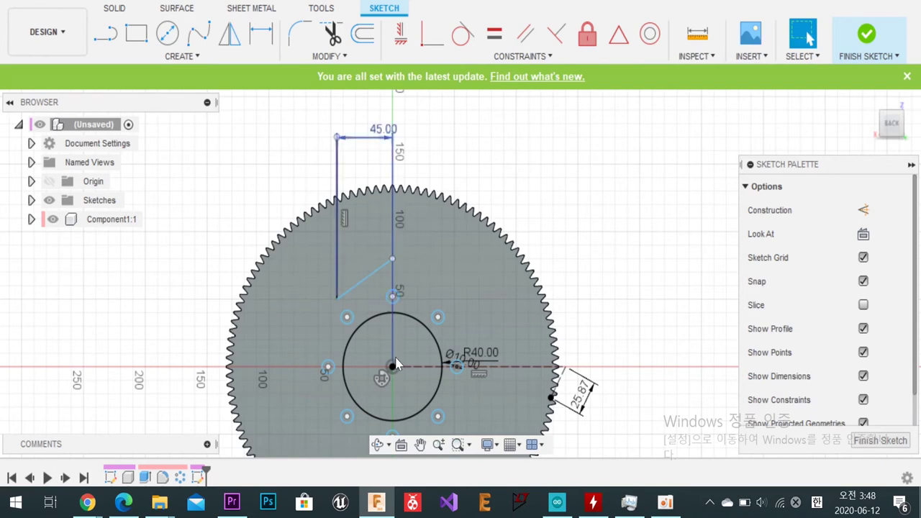
key("d")
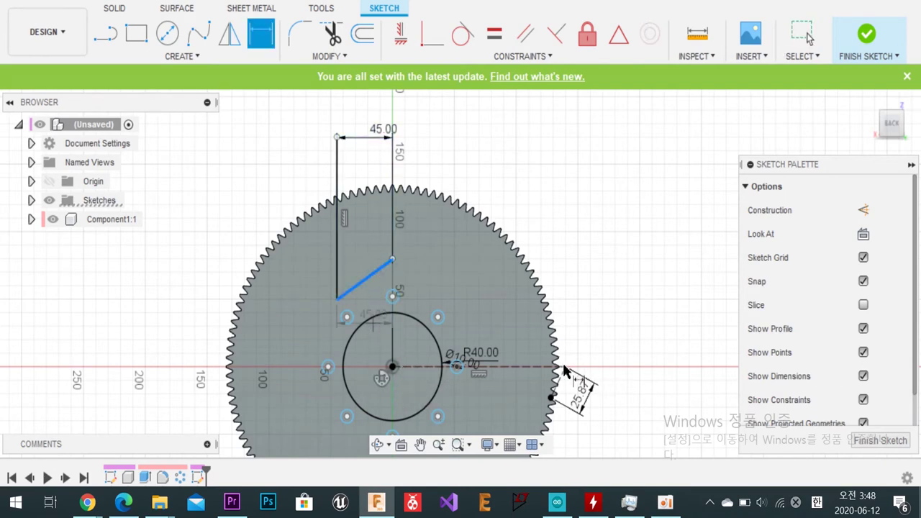
scroll(565, 369, "up", 5)
left_click(497, 371)
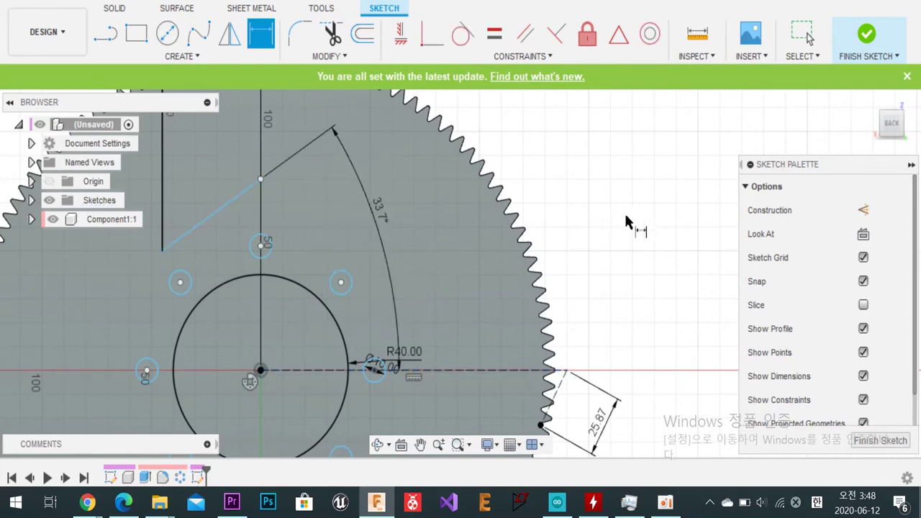
left_click(375, 216)
type("30")
key("Return")
Step: Zoom in and out to review the 30° slanted line
scroll(182, 262, "down", 5)
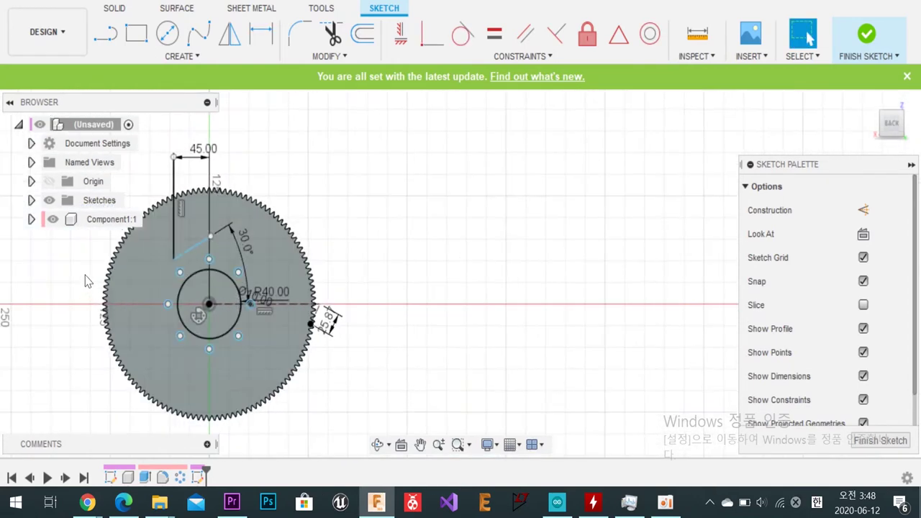
scroll(85, 281, "up", 3)
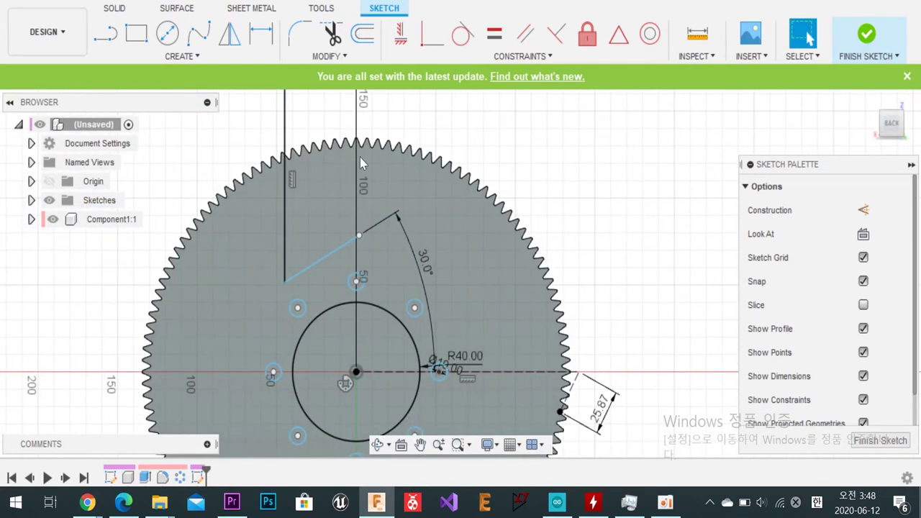
scroll(187, 215, "up", 2)
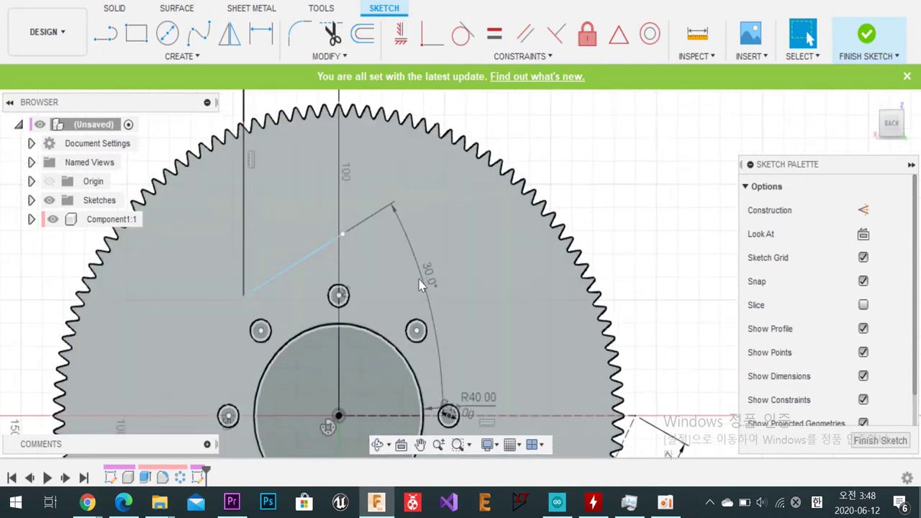
scroll(508, 273, "down", 4)
scroll(508, 273, "up", 2)
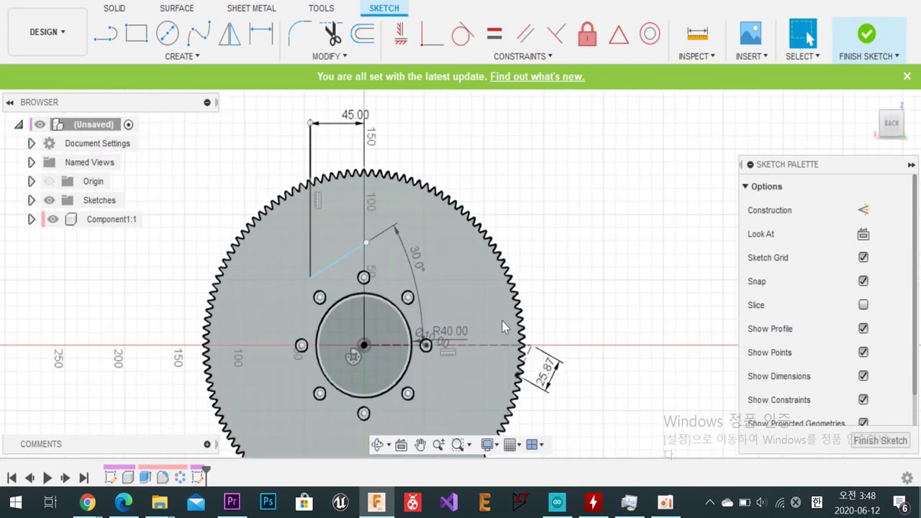
scroll(531, 302, "down", 3)
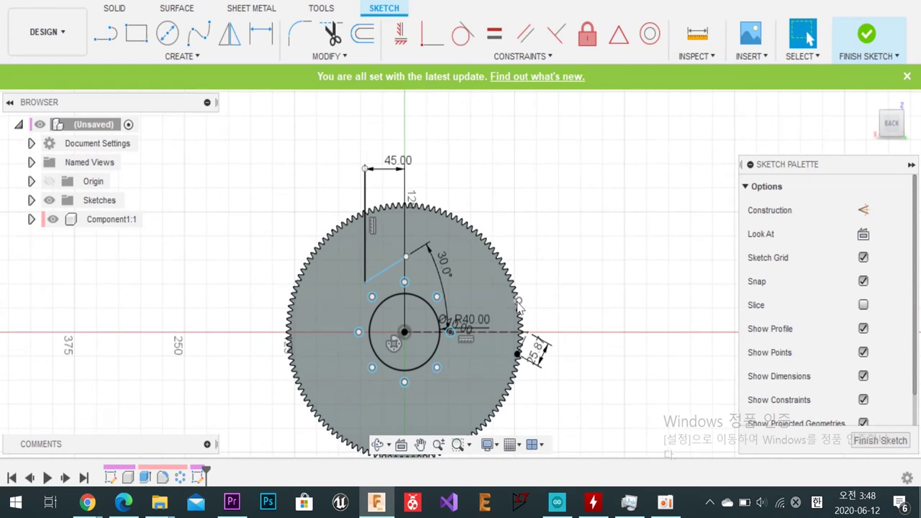
scroll(490, 293, "up", 2)
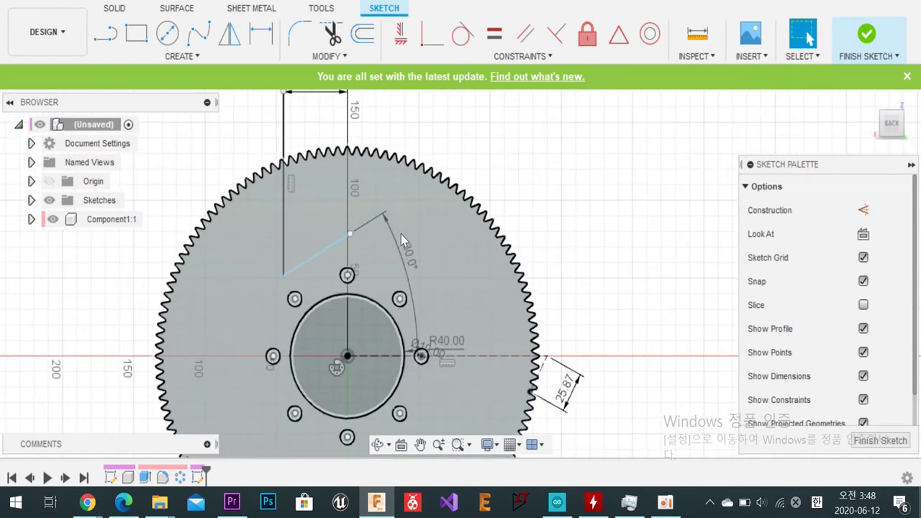
scroll(439, 322, "down", 2)
Step: Draw a circle at the gear centre just inside the teeth and dimension it Ø200 mm
key("c")
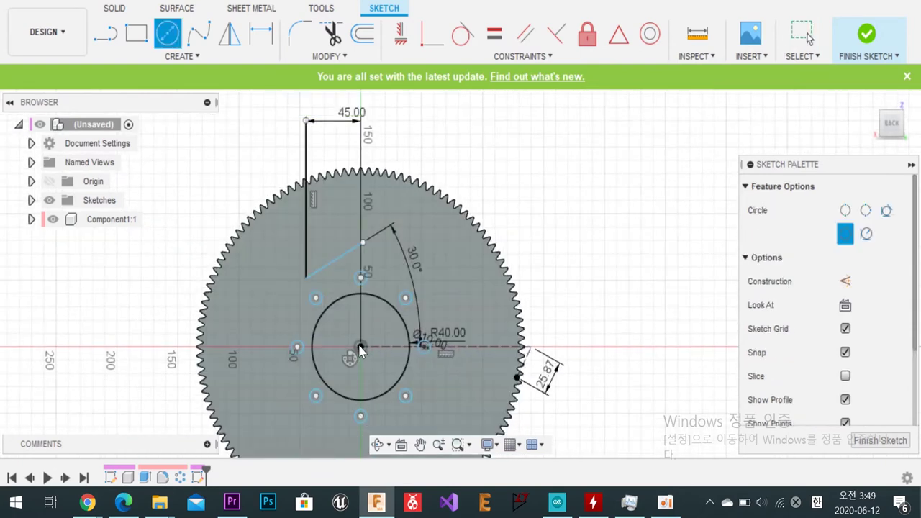
left_click(361, 347)
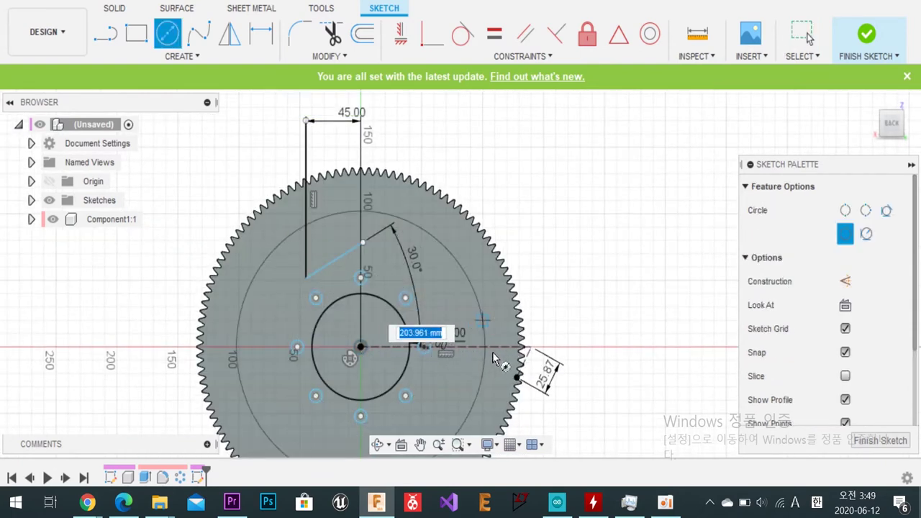
left_click(485, 346)
key("Escape")
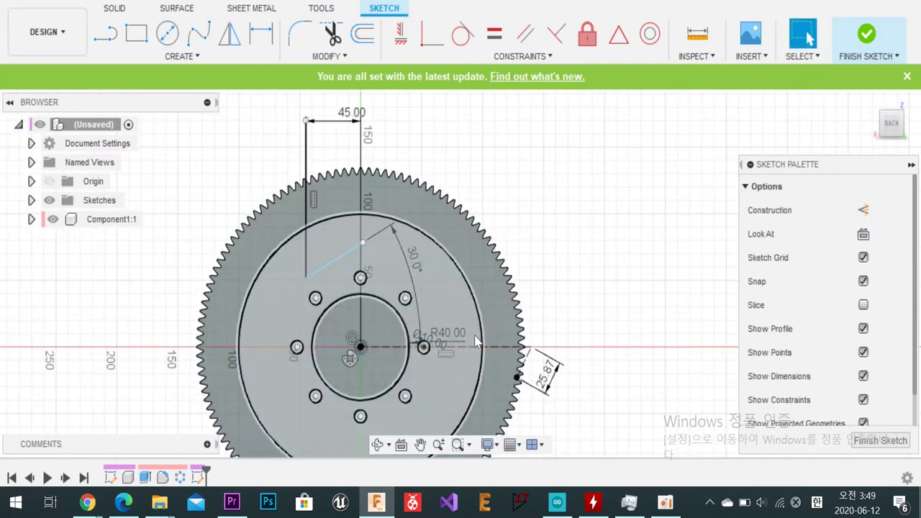
key("d")
left_click(566, 258)
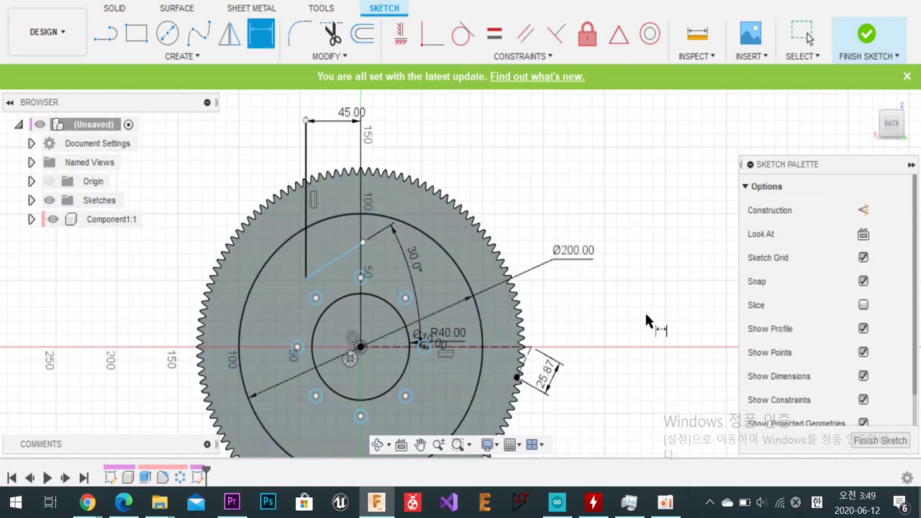
key("Escape")
left_click(306, 236)
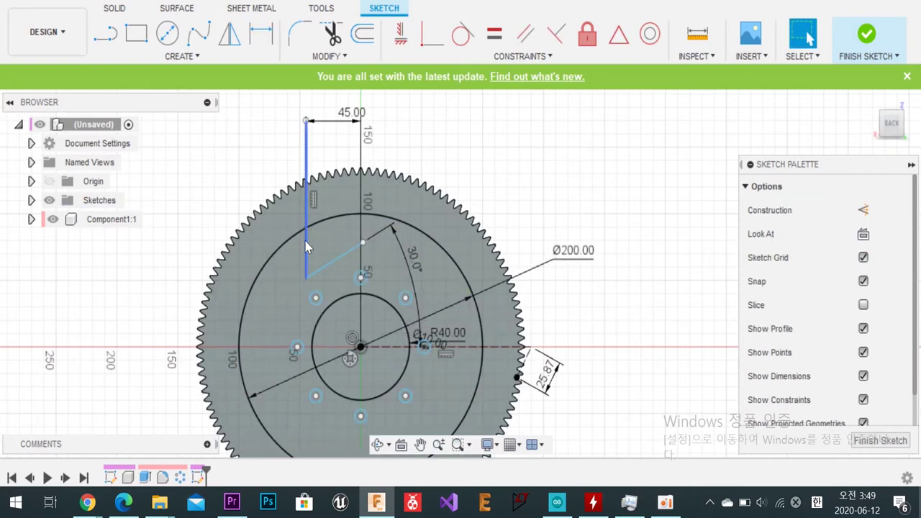
left_click(588, 169)
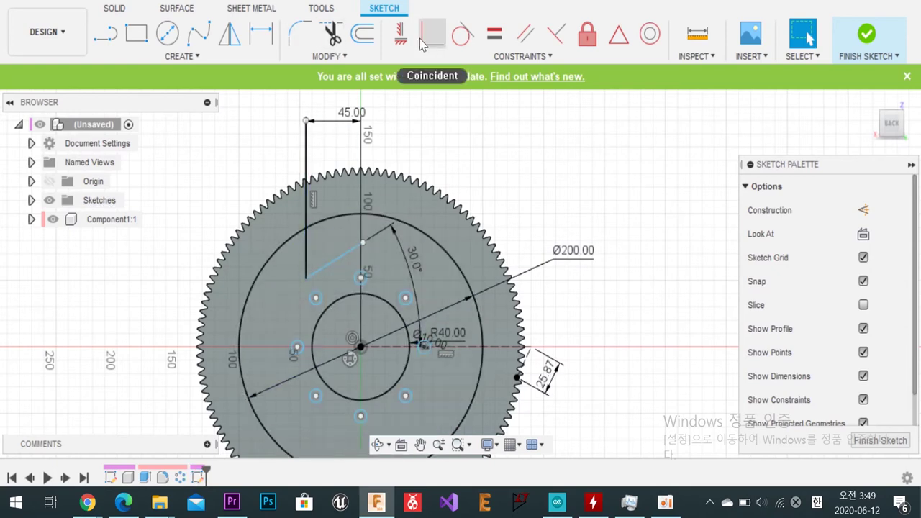
Step: Attempt a fillet twice, then cancel and undo it to return to the sketch
key("f")
left_click(307, 268)
key("ctrl+z")
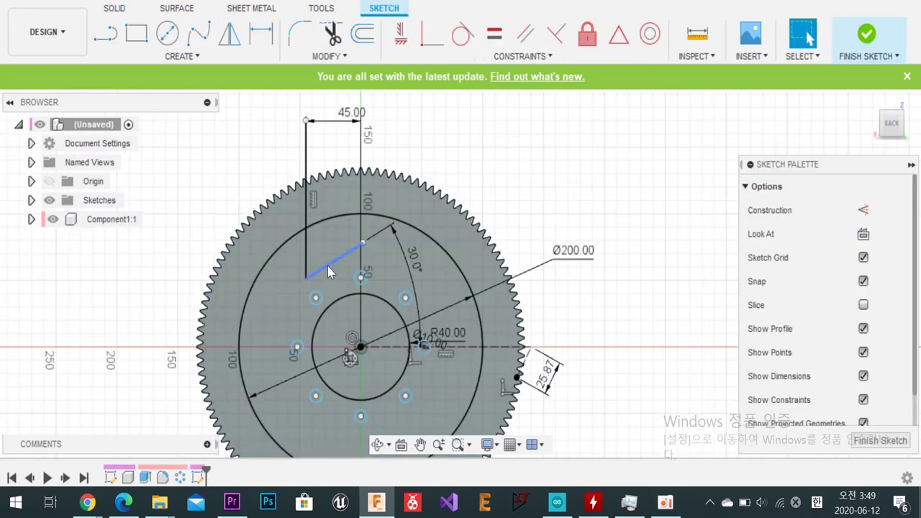
key("f")
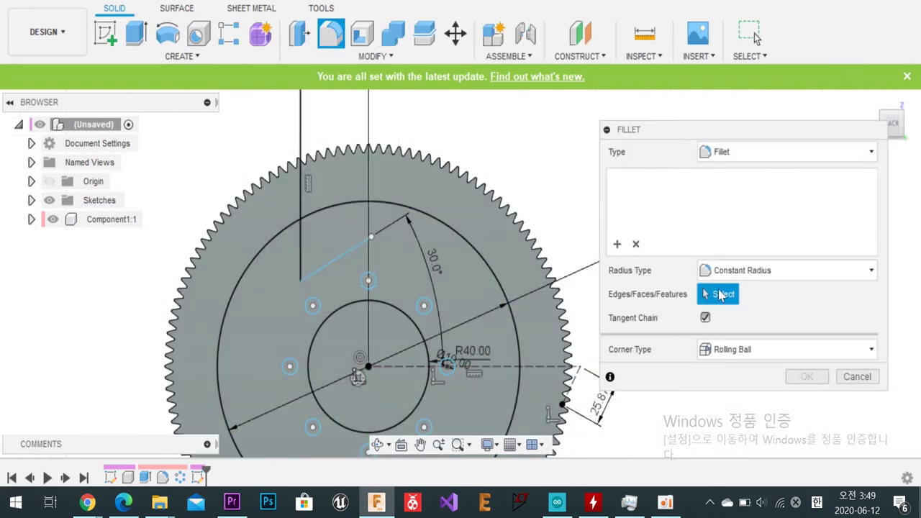
scroll(303, 274, "up", 5)
left_click(322, 255)
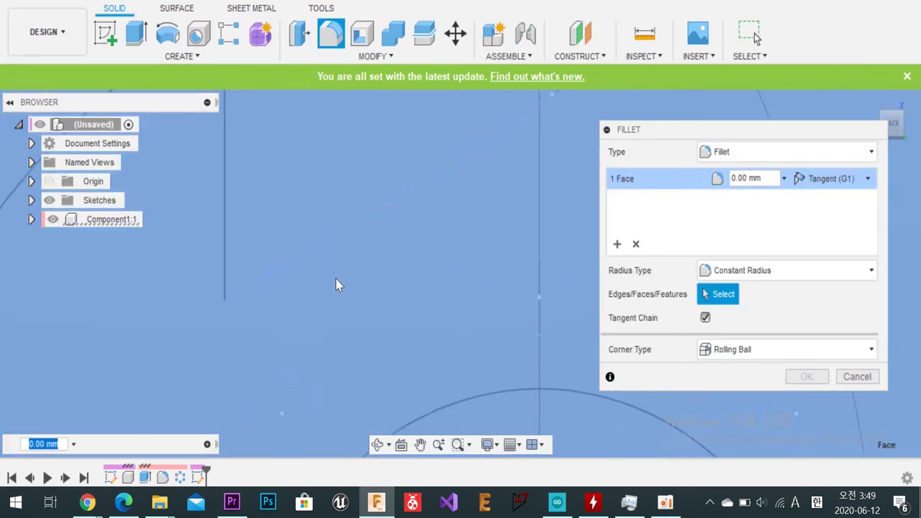
scroll(331, 274, "down", 5)
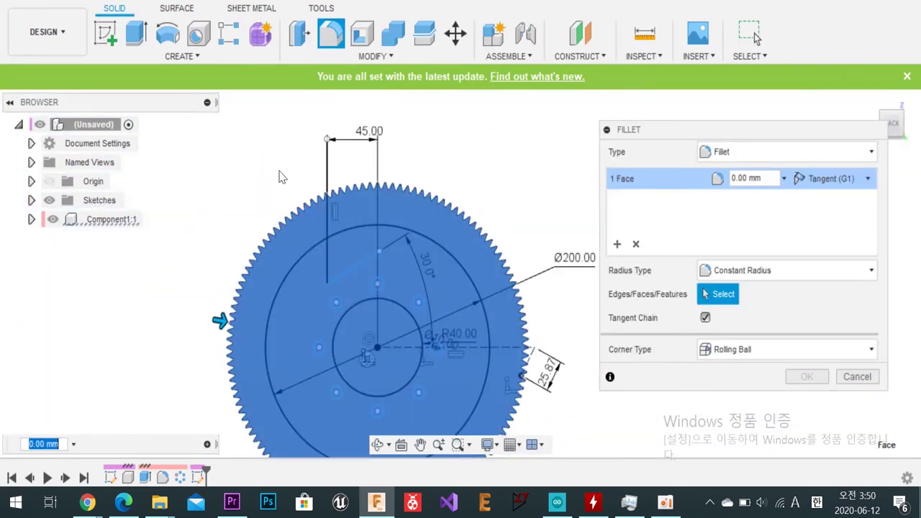
left_click(856, 378)
key("ctrl+z")
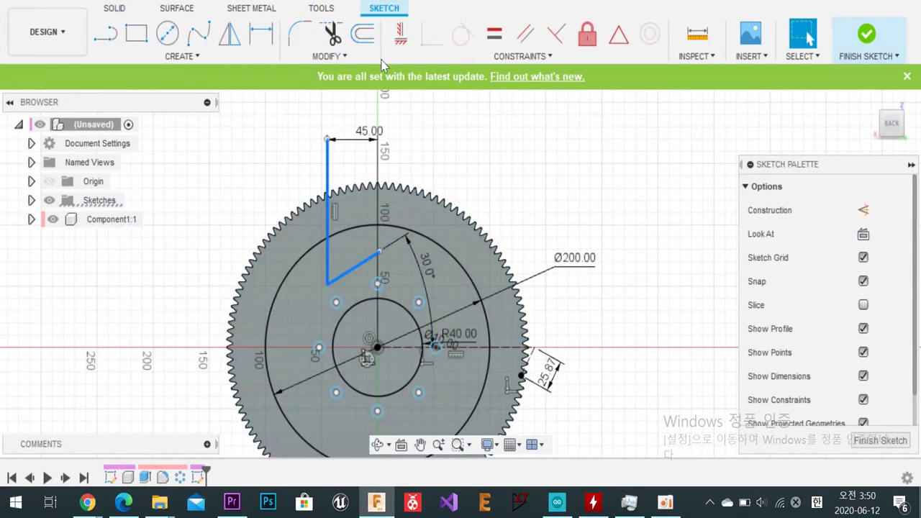
Step: Round the window outline's corner with a 10 mm sketch fillet
left_click(524, 56)
left_click(300, 34)
left_click(328, 272)
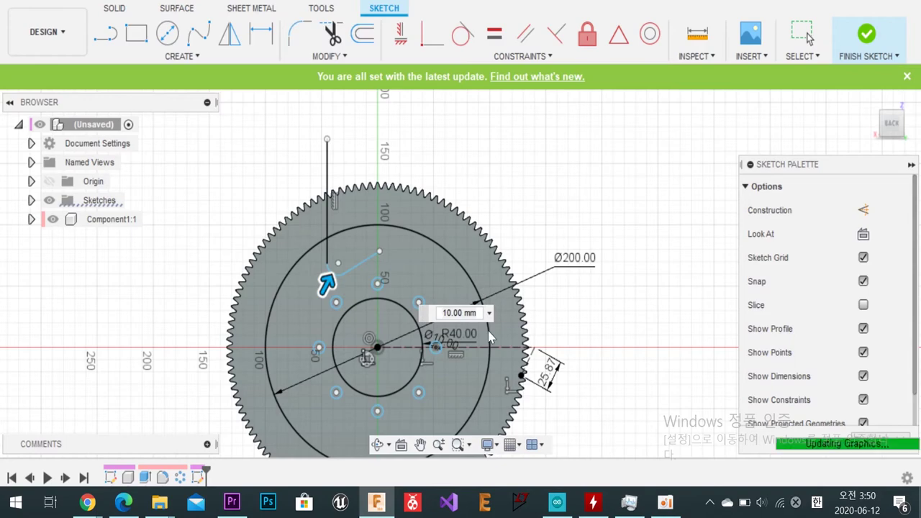
key("Return")
scroll(383, 259, "up", 2)
scroll(383, 260, "up", 1)
scroll(375, 288, "up", 1)
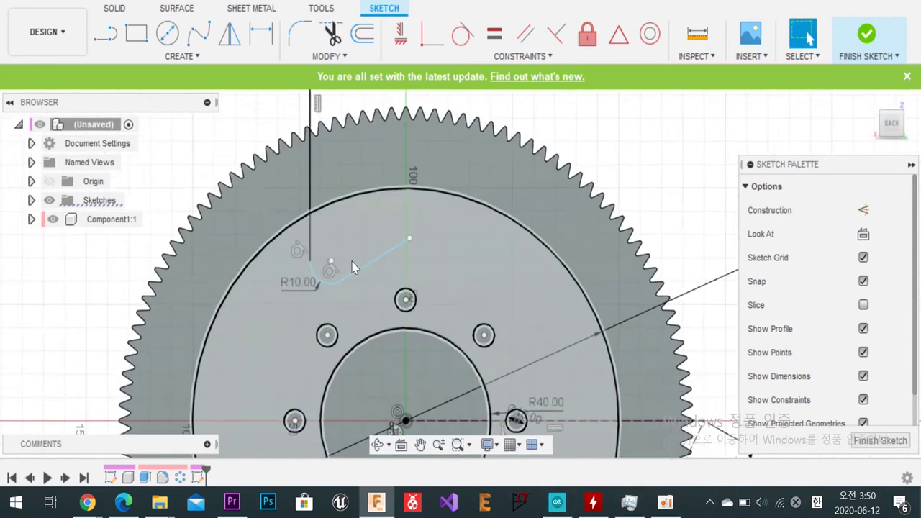
scroll(367, 306, "up", 1)
scroll(461, 225, "down", 1)
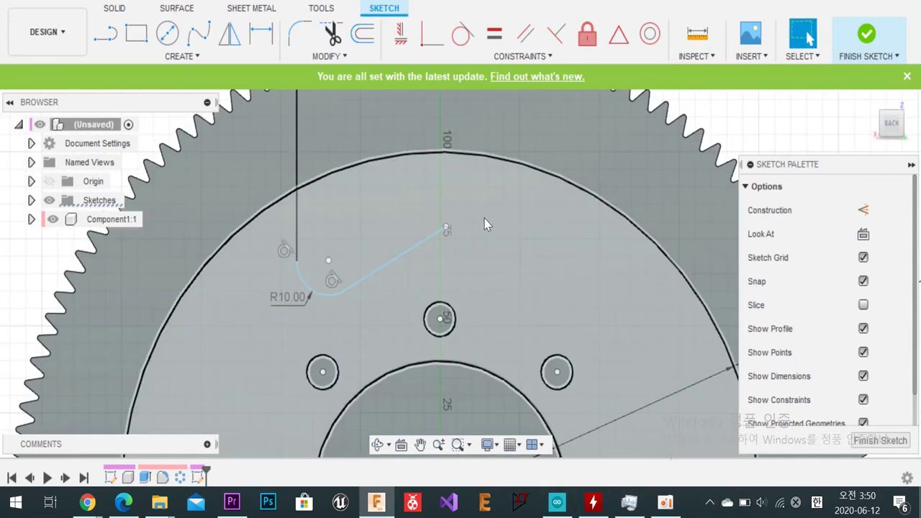
scroll(461, 224, "down", 1)
Step: Draw a vertical line from the fillet end to the large circle, then delete it
key("l")
left_click(455, 226)
left_click(455, 176)
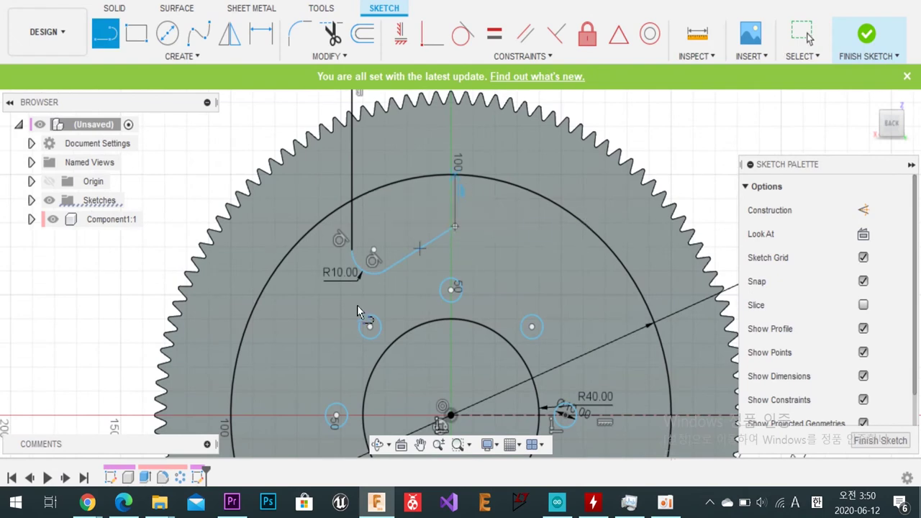
key("Escape")
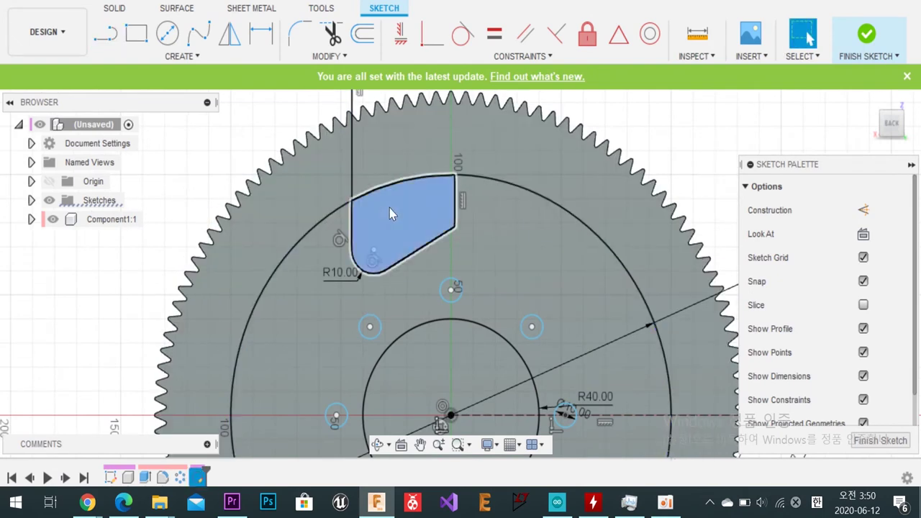
left_click(392, 211)
left_click(351, 176)
key("Delete")
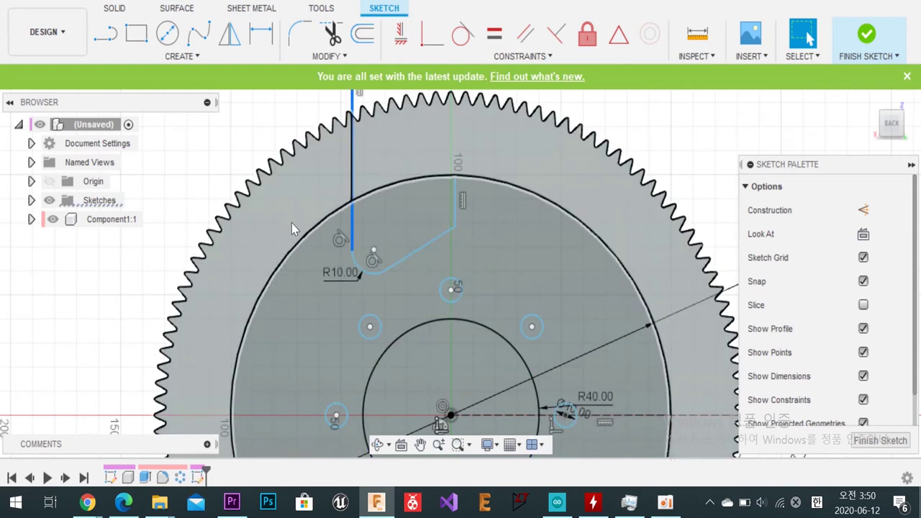
Step: Redraw the closing line from the fillet's end and remove the stray slanted line
key("l")
left_click(351, 250)
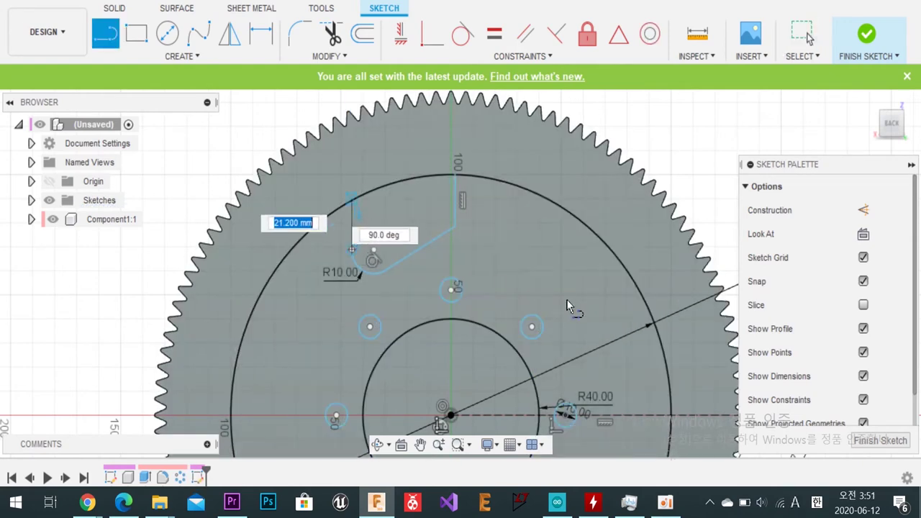
left_click(385, 150)
key("Escape")
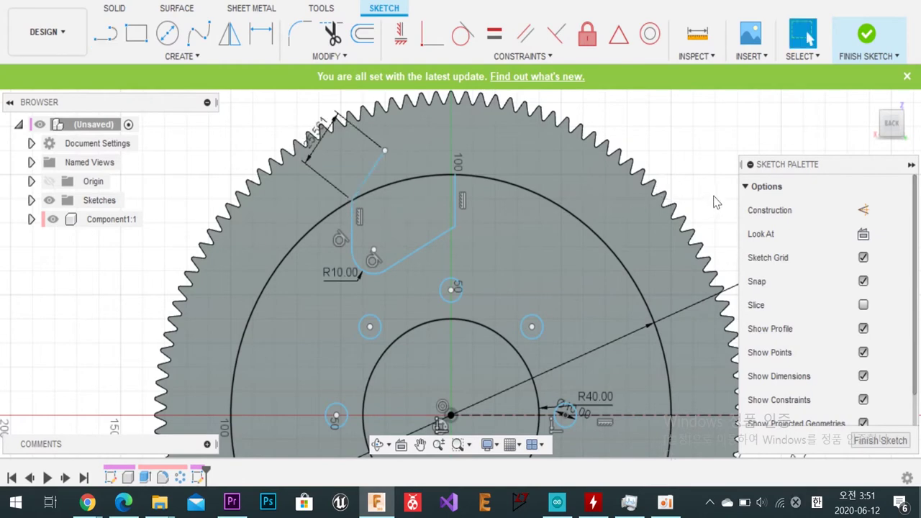
scroll(716, 202, "down", 1)
left_click(365, 177)
key("Delete")
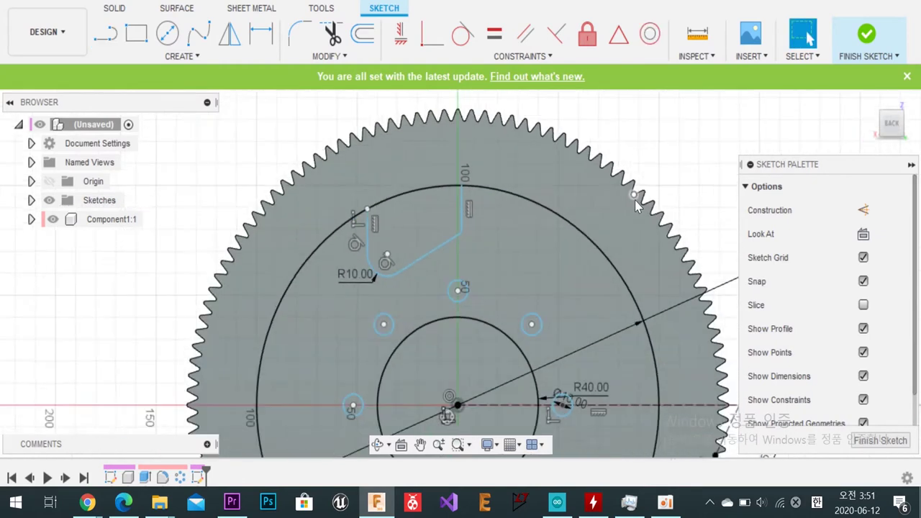
scroll(561, 281, "down", 2)
scroll(478, 354, "up", 2)
Step: Add a driven 30° angle dimension to the diagonal line, then start a circular pattern
key("d")
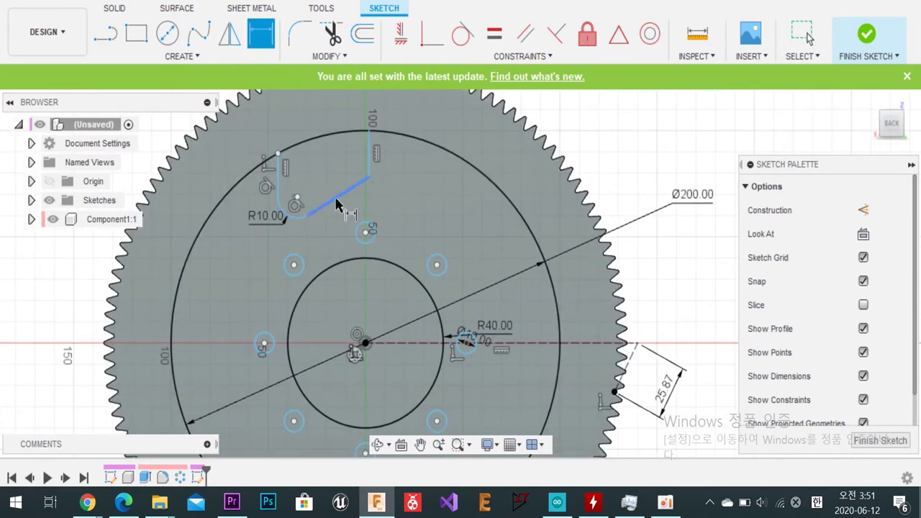
left_click(440, 247)
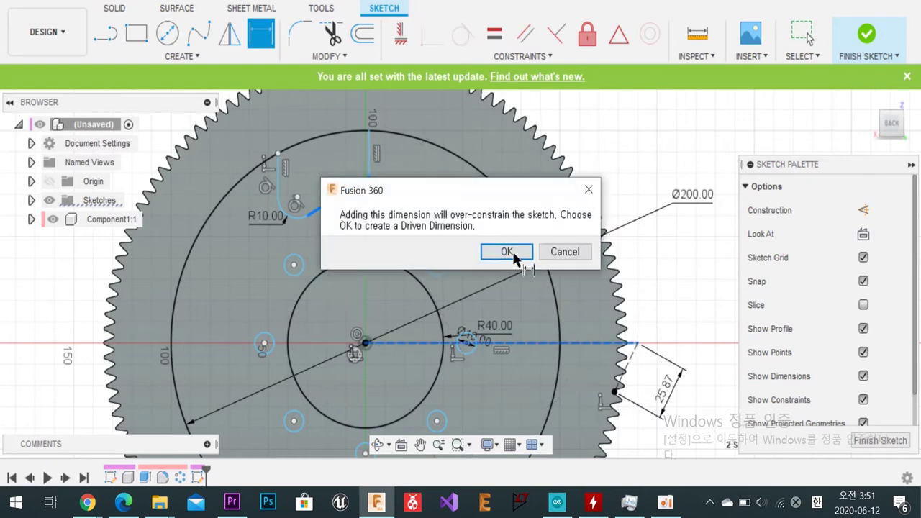
left_click(514, 251)
key("Escape")
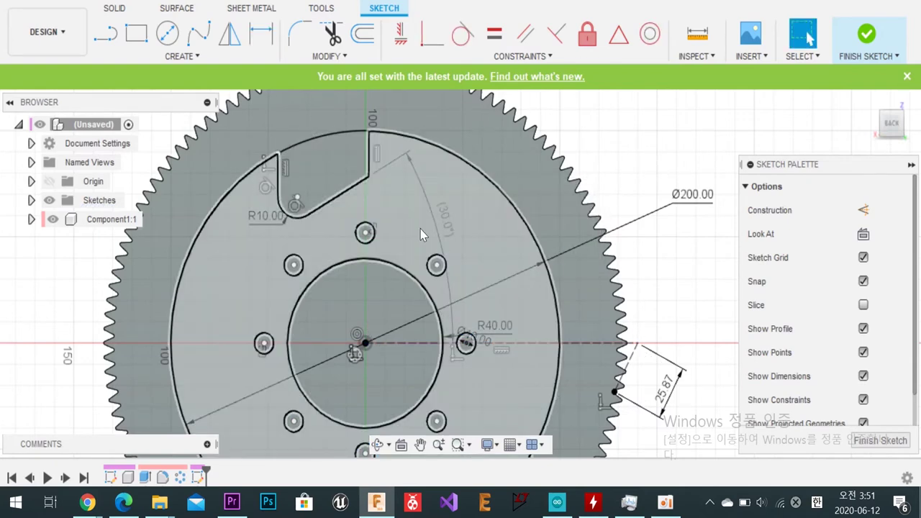
left_click(320, 173)
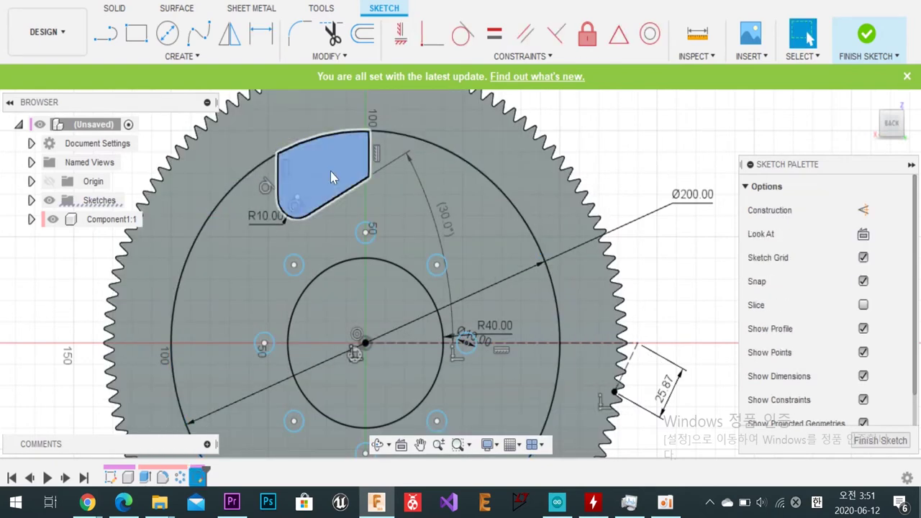
left_click(196, 61)
left_click(157, 315)
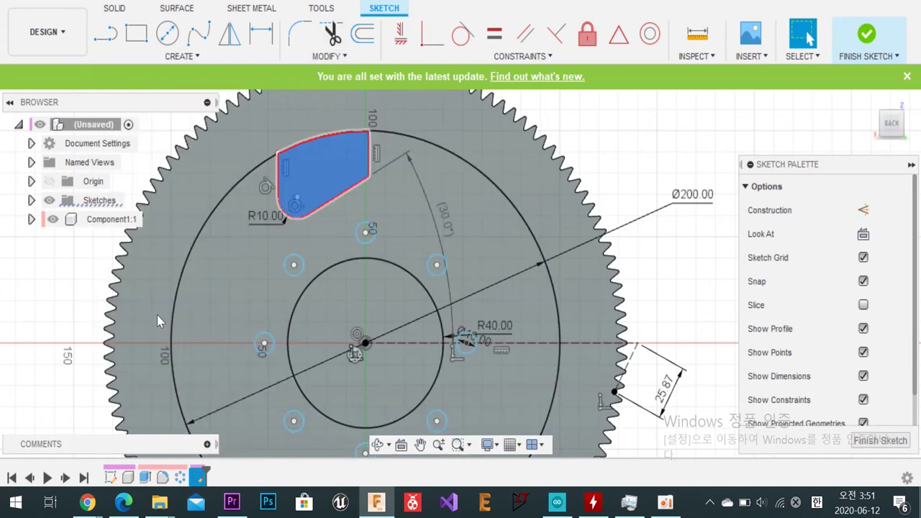
Step: Select the six window outline curves: lines, diagonal, fillet arc and outer arc
scroll(324, 151, "up", 3)
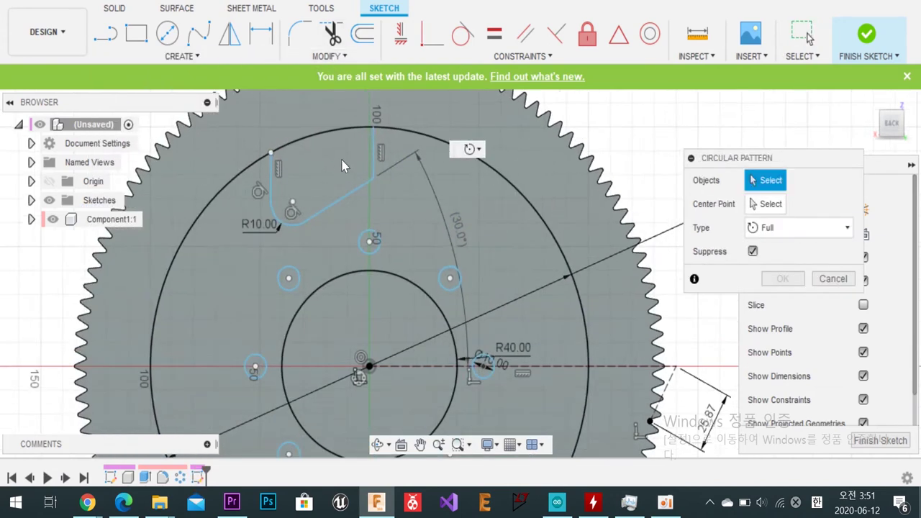
scroll(324, 151, "up", 2)
left_click_drag(427, 149, 294, 233)
scroll(344, 223, "up", 1)
left_click(324, 262)
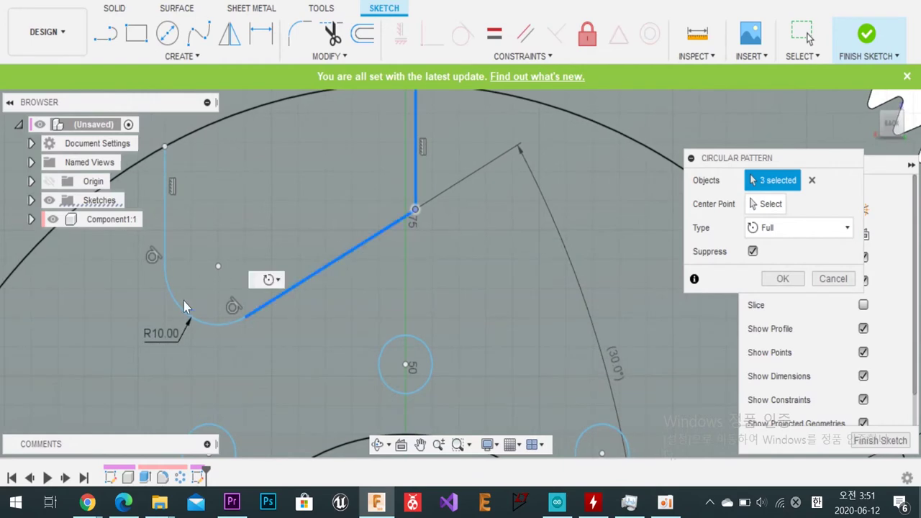
left_click(180, 308)
left_click(166, 230)
left_click(93, 196)
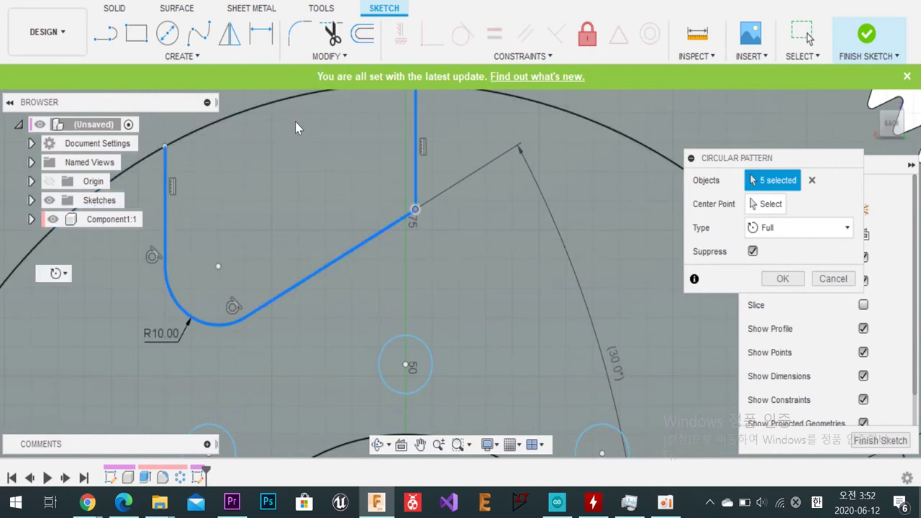
scroll(350, 273, "down", 4)
Step: Pattern them around the gear's centre point with a quantity of 6
left_click(768, 208)
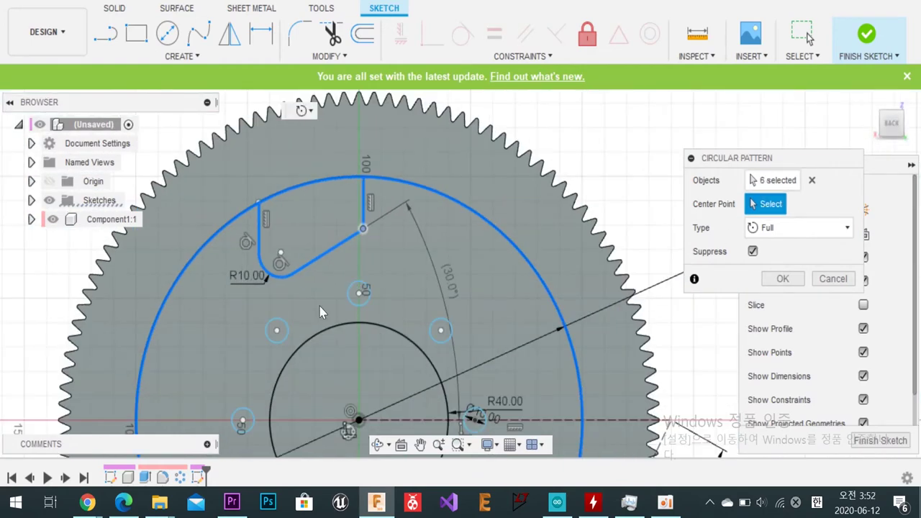
left_click(362, 426)
scroll(612, 269, "down", 5)
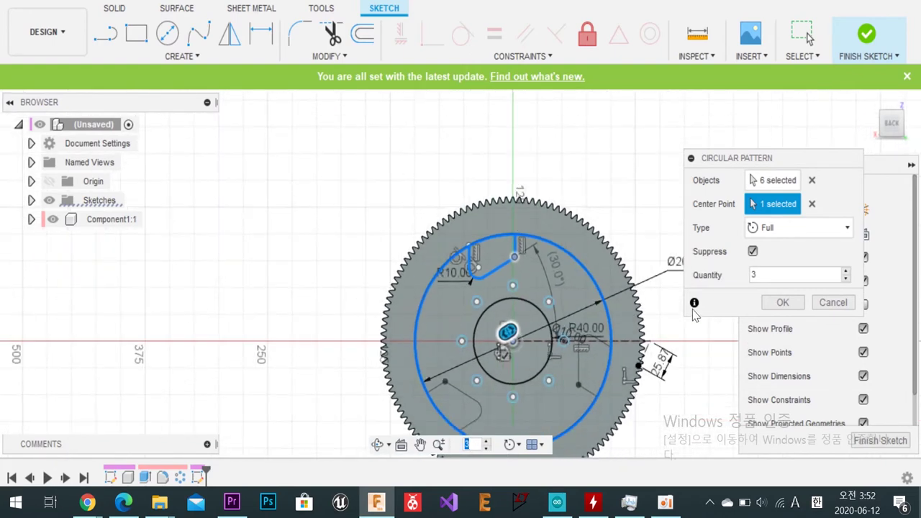
type("8")
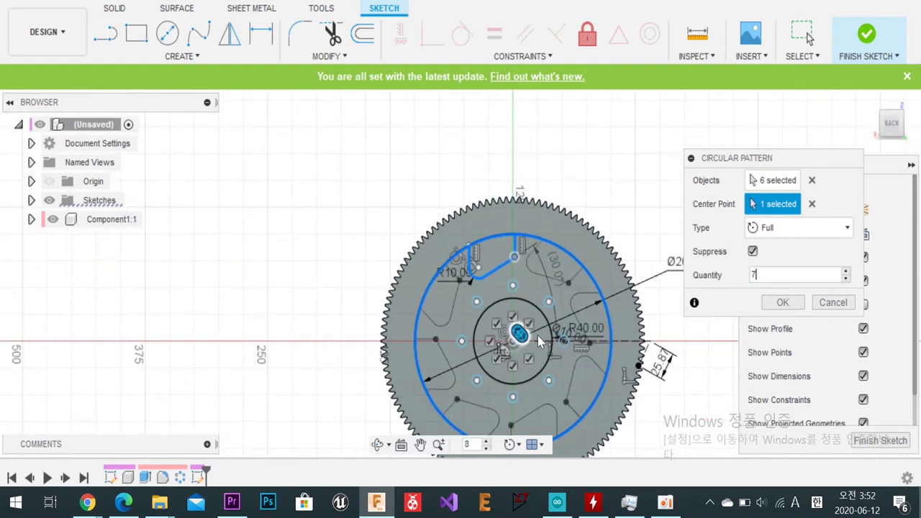
key("BackSpace")
type("6")
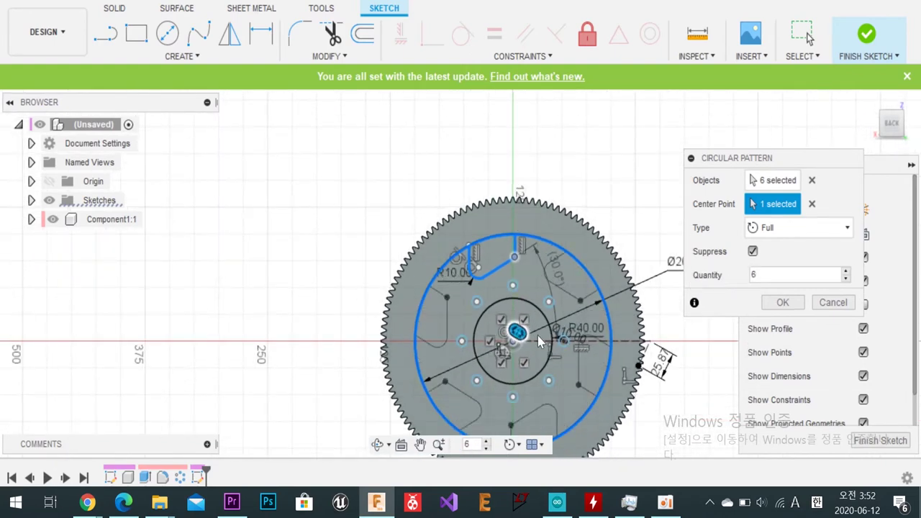
middle_click_drag(537, 335, 394, 263)
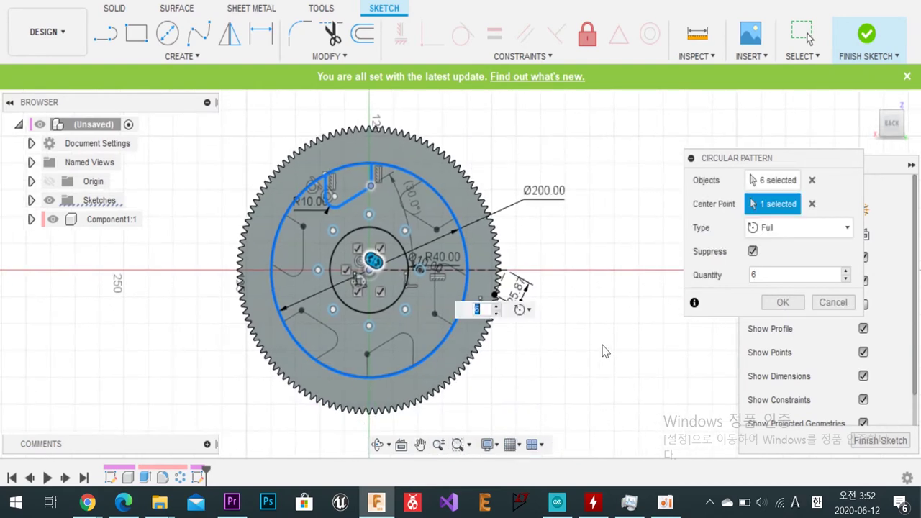
left_click(782, 303)
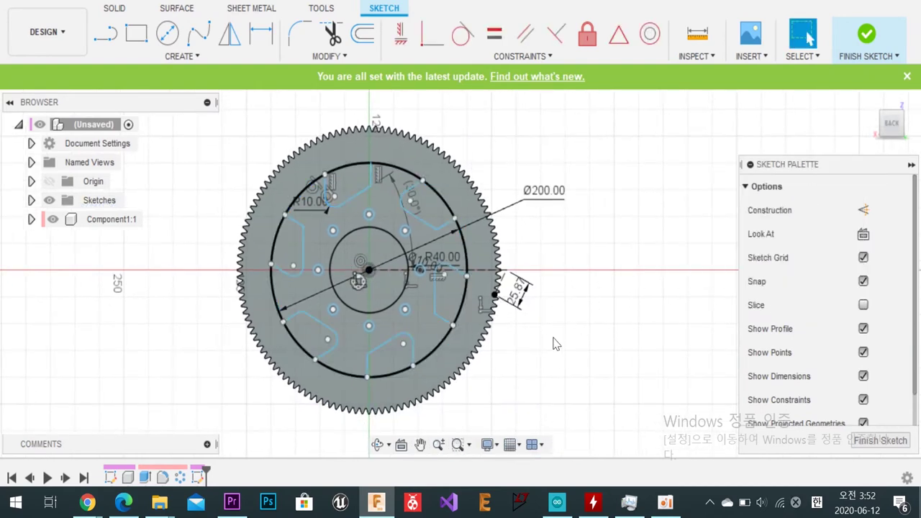
Step: Delete the large circle crossing the windows and finish the sketch
left_click(453, 331)
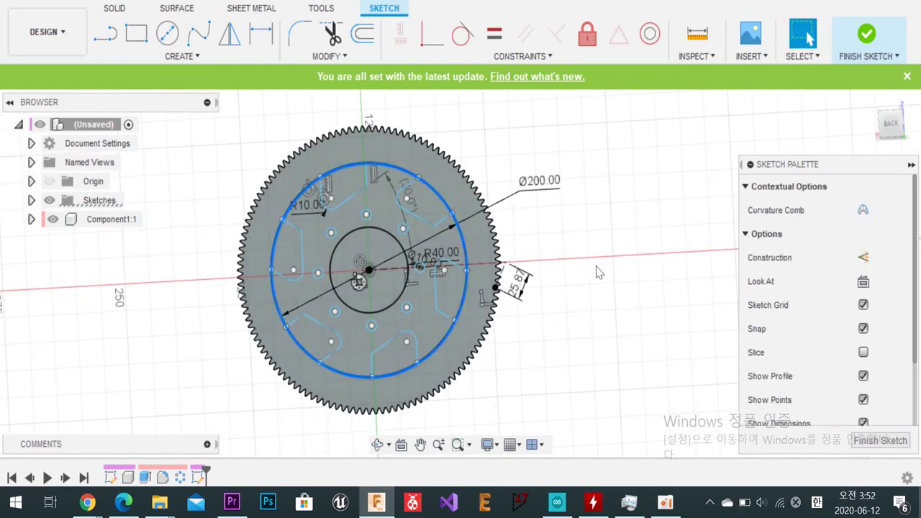
key("Delete")
left_click(873, 37)
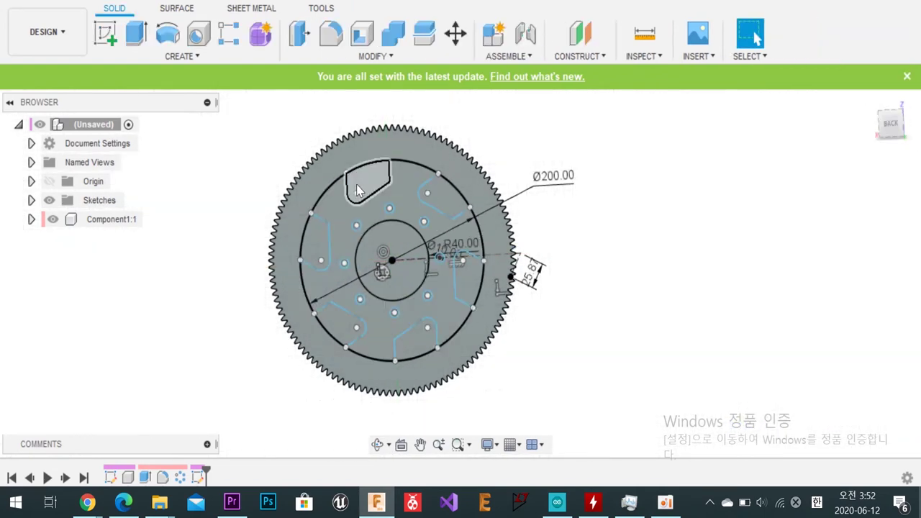
Step: Extrude the six window profiles as a cut through the gear disc
left_click(322, 230, "ctrl")
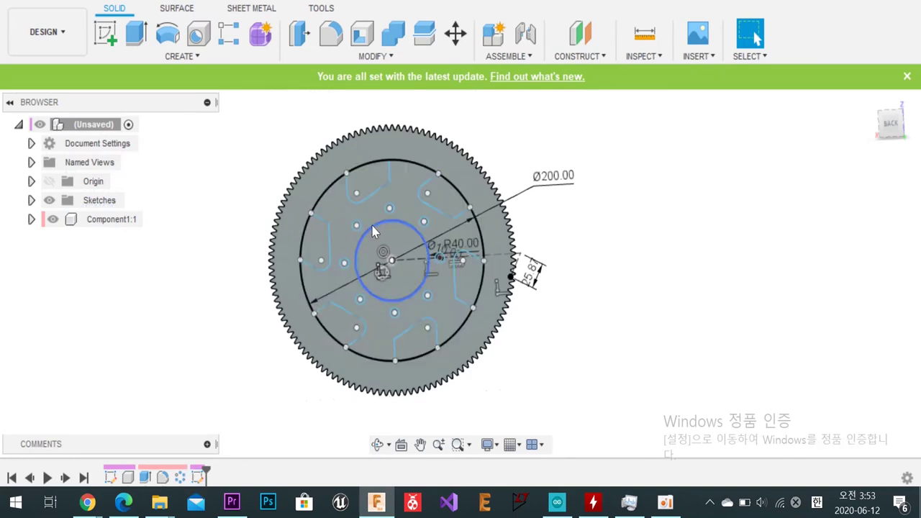
left_click(369, 186, "ctrl")
left_click(370, 185, "ctrl")
left_click(442, 195, "ctrl")
left_click(468, 277, "ctrl")
left_click(416, 337, "ctrl")
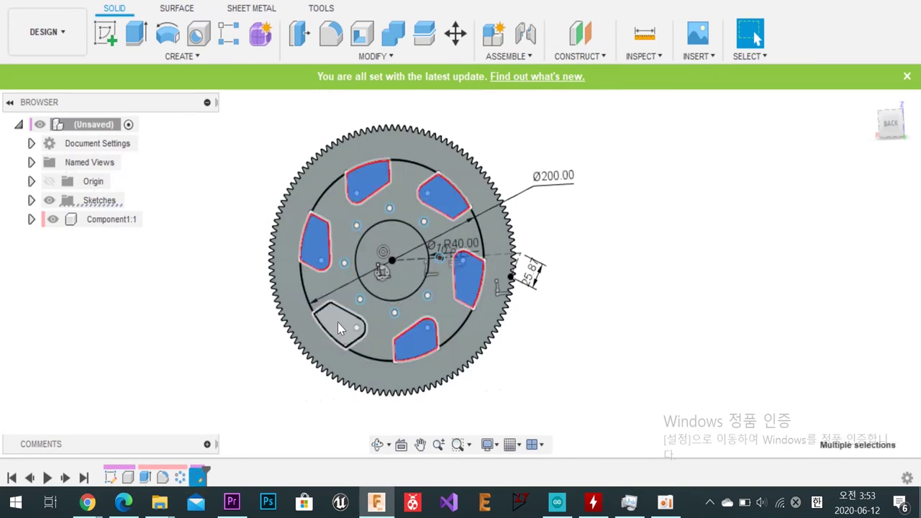
left_click(338, 324, "ctrl")
left_click(136, 33)
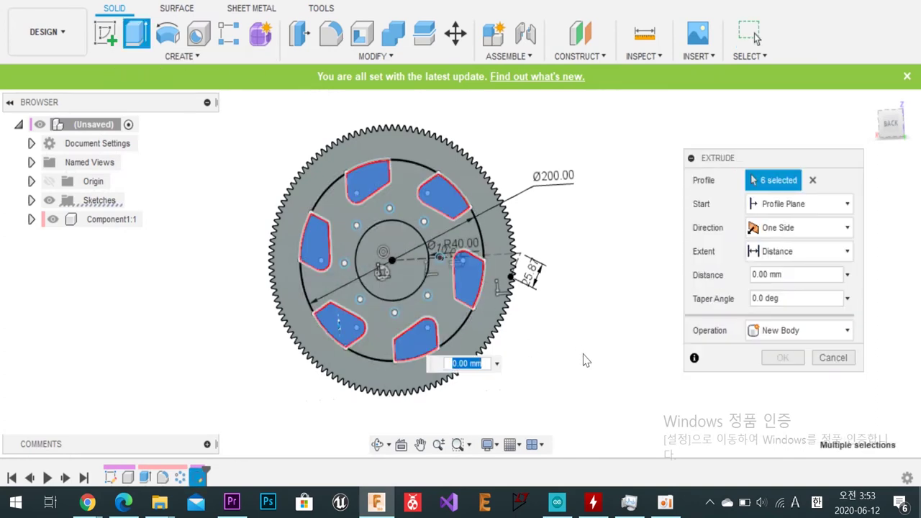
left_click_drag(369, 324, 582, 312)
key("Return")
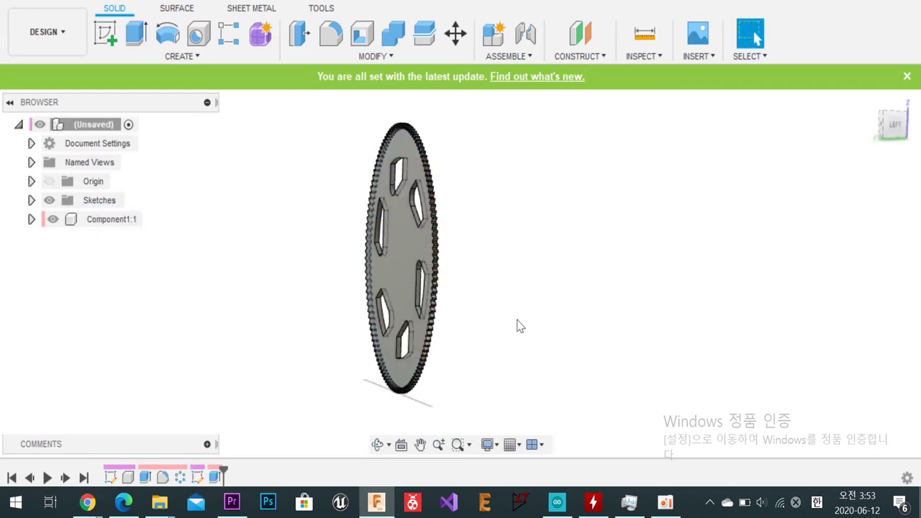
middle_click_drag(521, 323, 599, 276, "shift")
Step: Select the gear disc's flat front face and create a new sketch on it
left_click(105, 33)
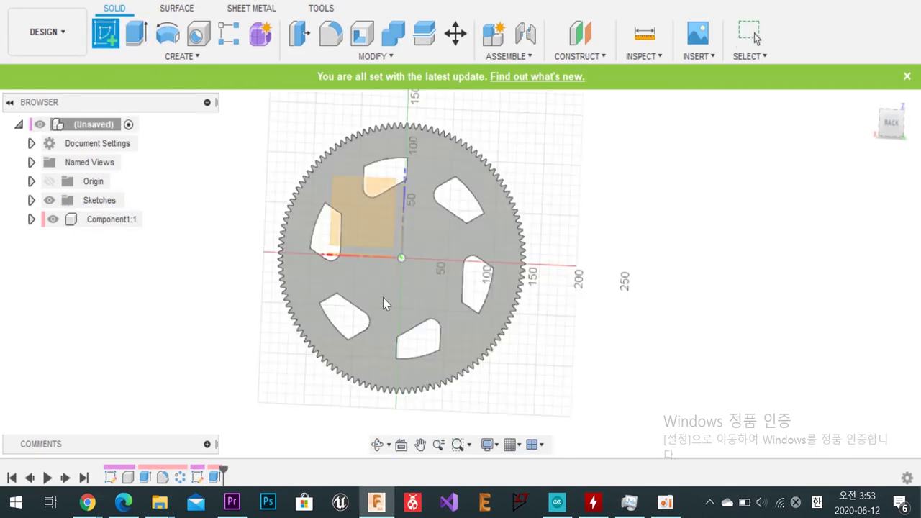
key("Escape")
left_click(397, 247)
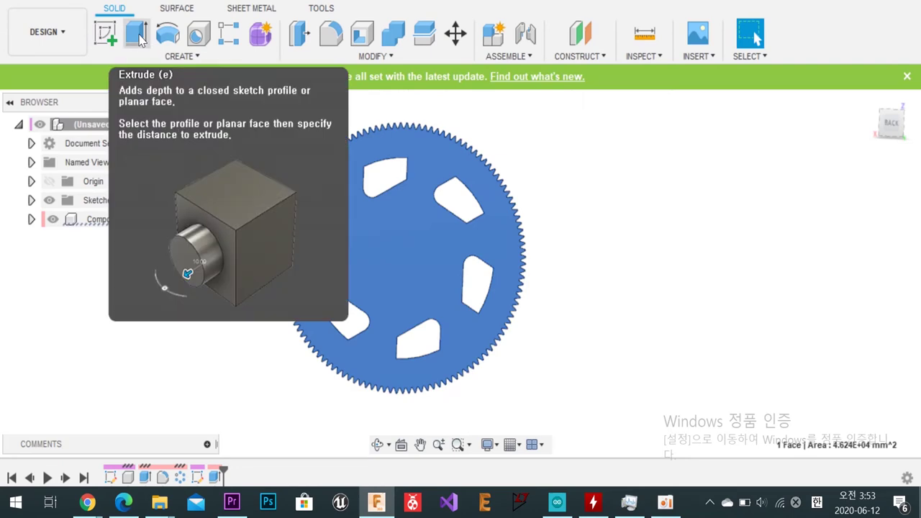
left_click(469, 326)
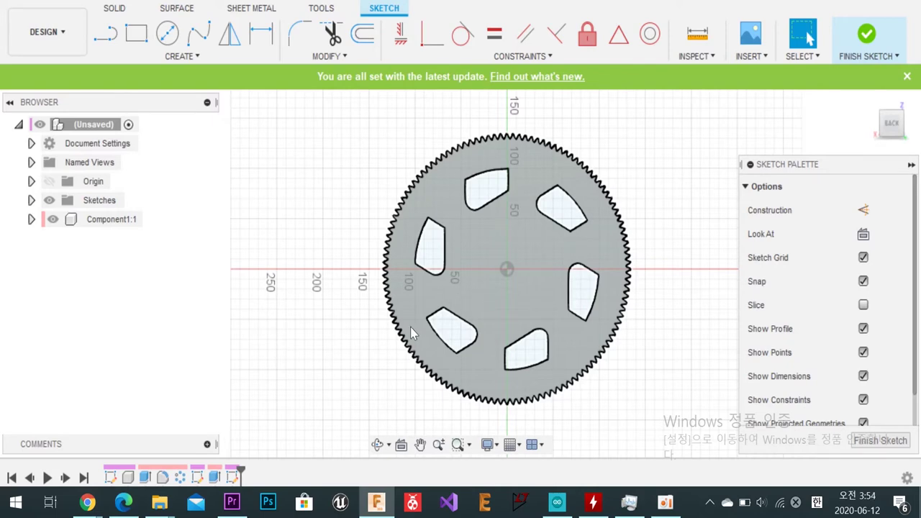
Step: Draw a circle at the gear origin and dimension it Ø80
key("c")
left_click(507, 270)
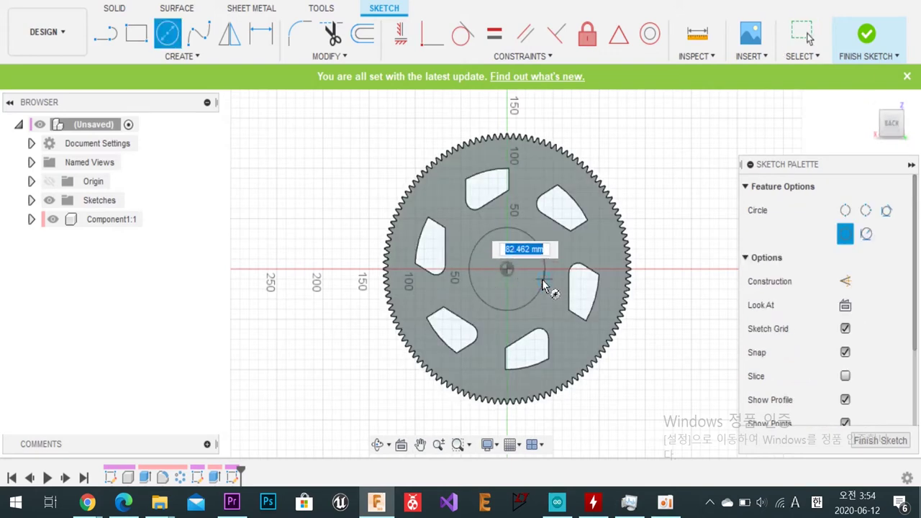
left_click(547, 285)
key("d")
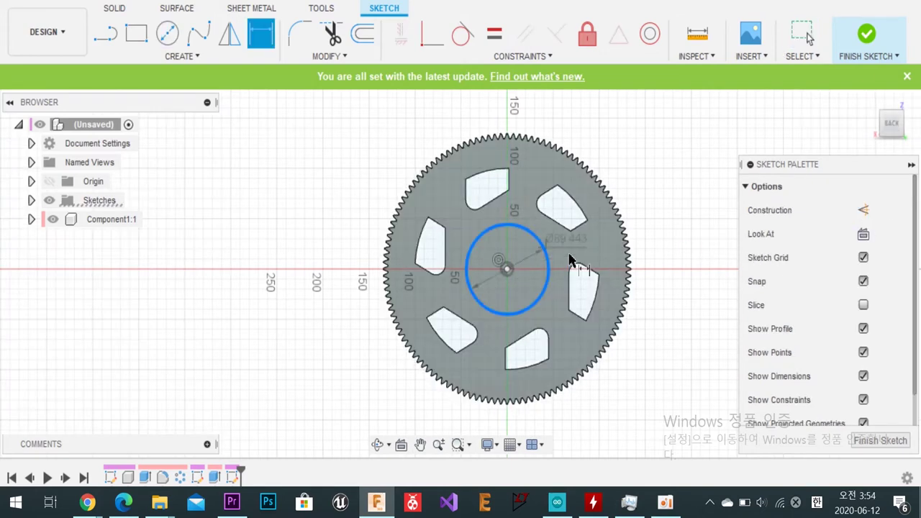
left_click(569, 261)
left_click(607, 265)
type("80")
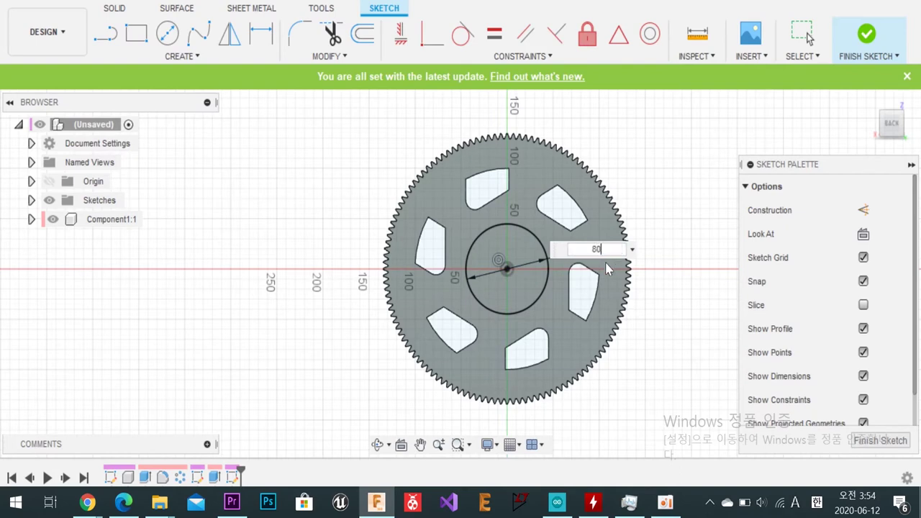
key("Return")
scroll(534, 270, "up", 5)
Step: Add a concentric 10 mm circle at the origin and give it a Ø10 dimension
key("c")
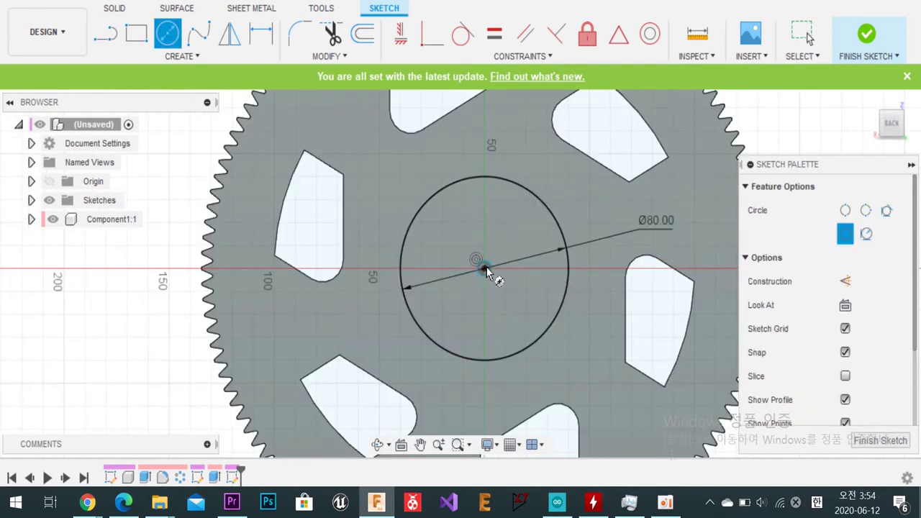
left_click(485, 270)
type("10.420")
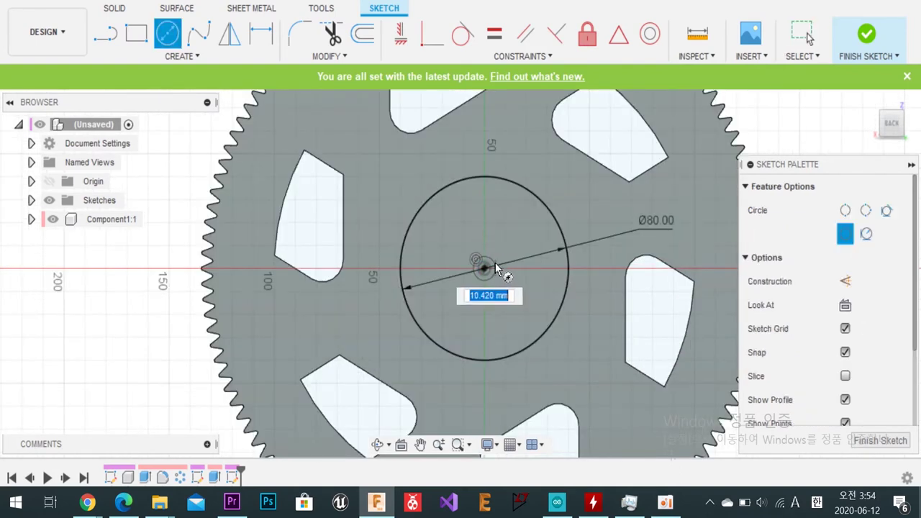
key("Return")
key("Escape")
left_click(496, 286)
key("m")
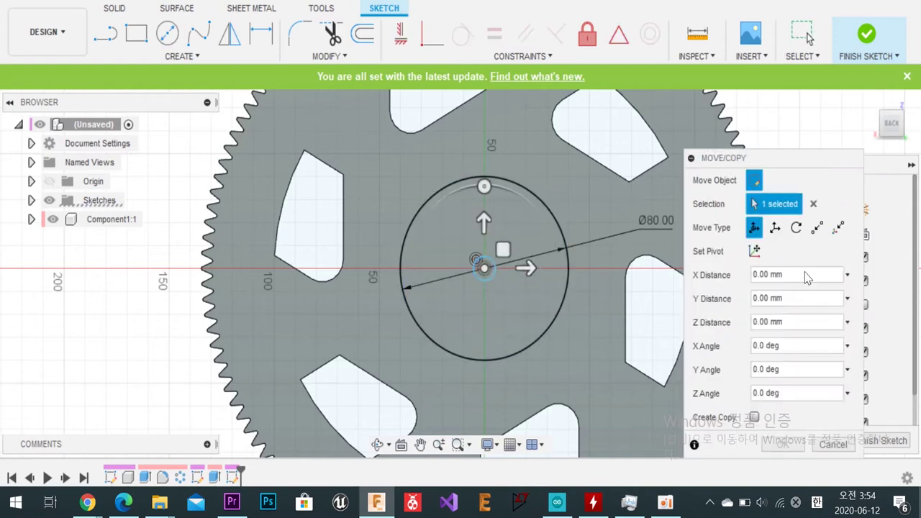
left_click(811, 445)
left_click(494, 269)
key("d")
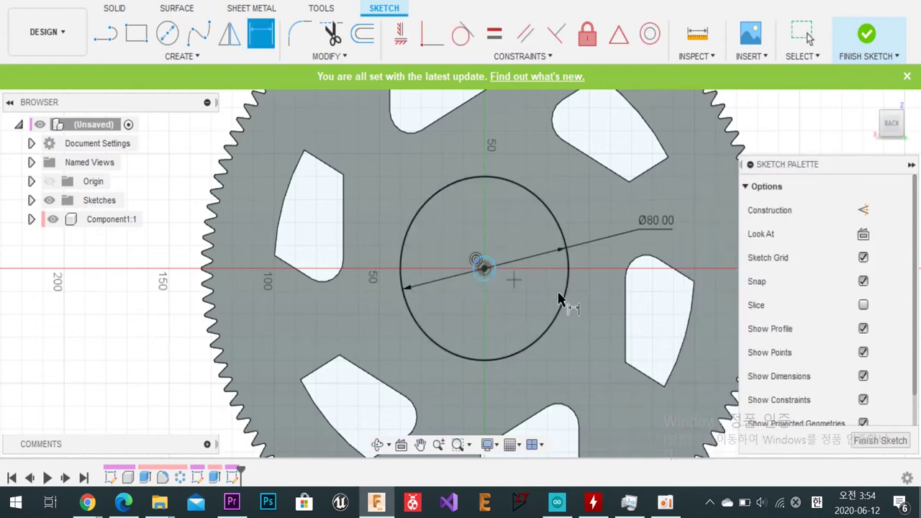
left_click(541, 321)
key("Return")
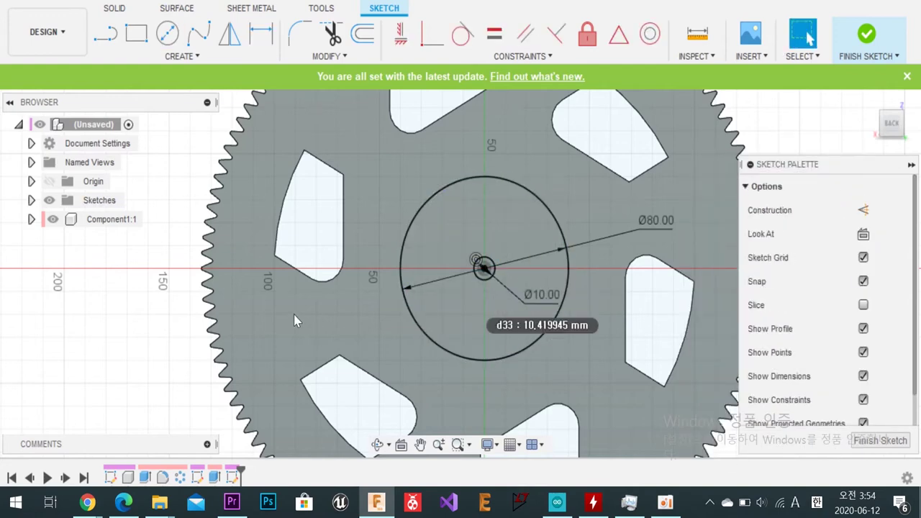
scroll(120, 367, "up", 2)
scroll(121, 385, "down", 3)
scroll(591, 387, "down", 2)
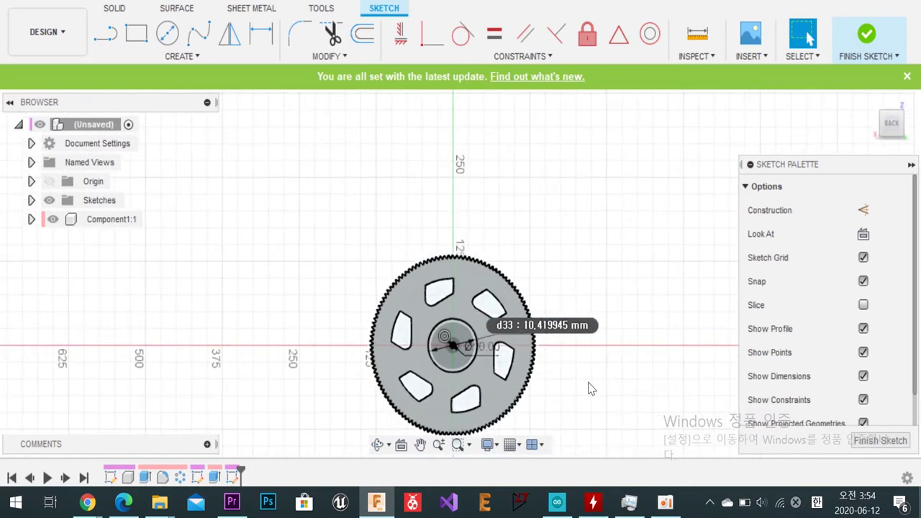
scroll(539, 305, "up", 2)
scroll(602, 234, "up", 2)
middle_click_drag(601, 234, 586, 257)
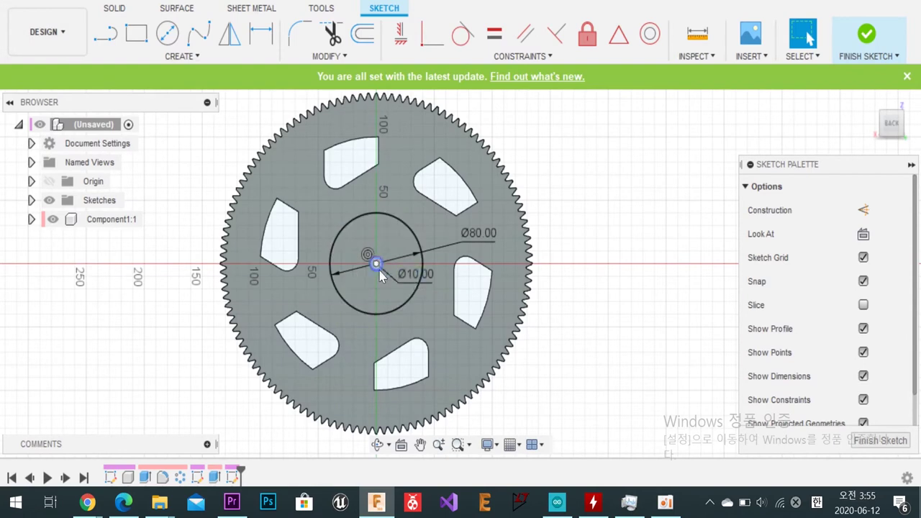
Step: Draw a small 3-point arc bulging inward on the Ø80 circle's left edge, entering 55
left_click(182, 56)
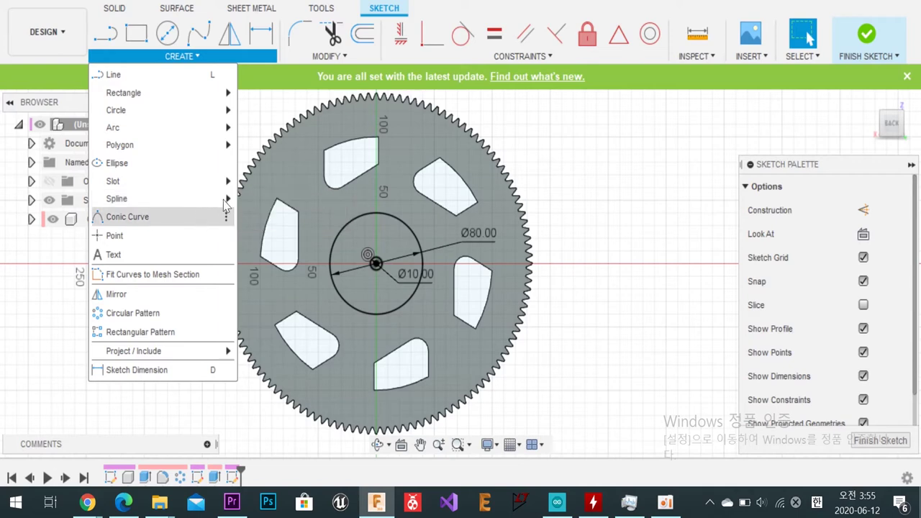
scroll(325, 232, "up", 4)
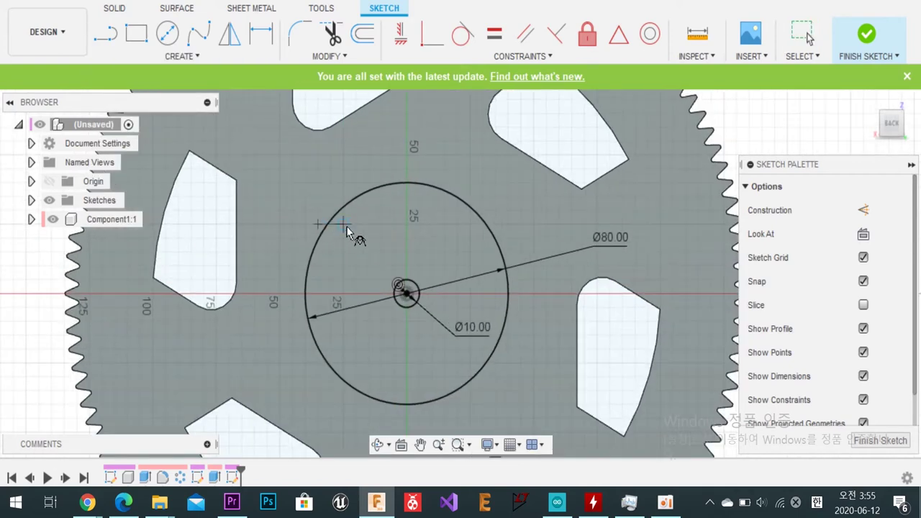
left_click(180, 57)
scroll(309, 288, "up", 3)
left_click(305, 298)
left_click(503, 299)
scroll(420, 352, "up", 1)
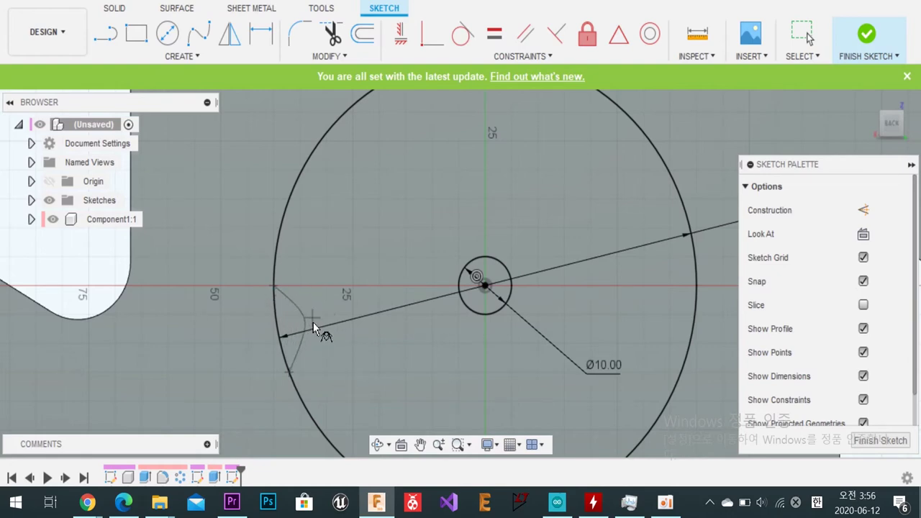
left_click(313, 322)
type("0.43")
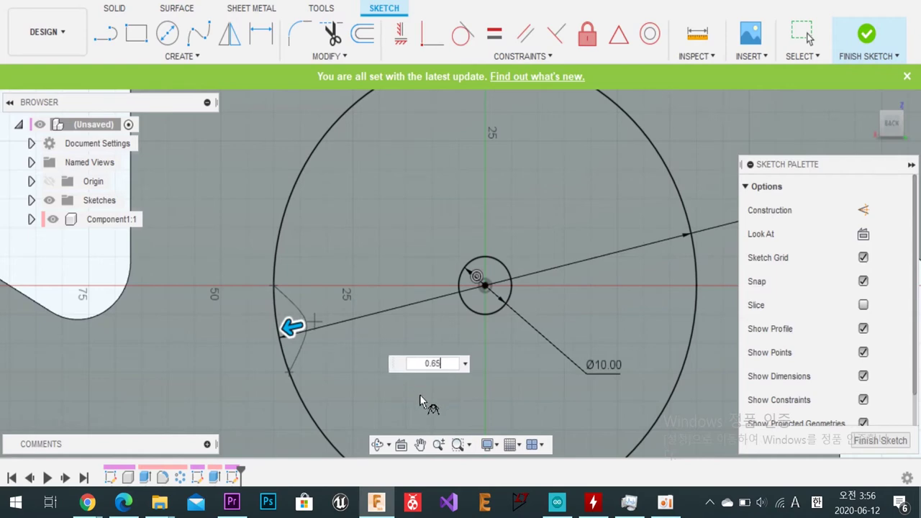
key("BackSpace")
key("BackSpace")
type("55")
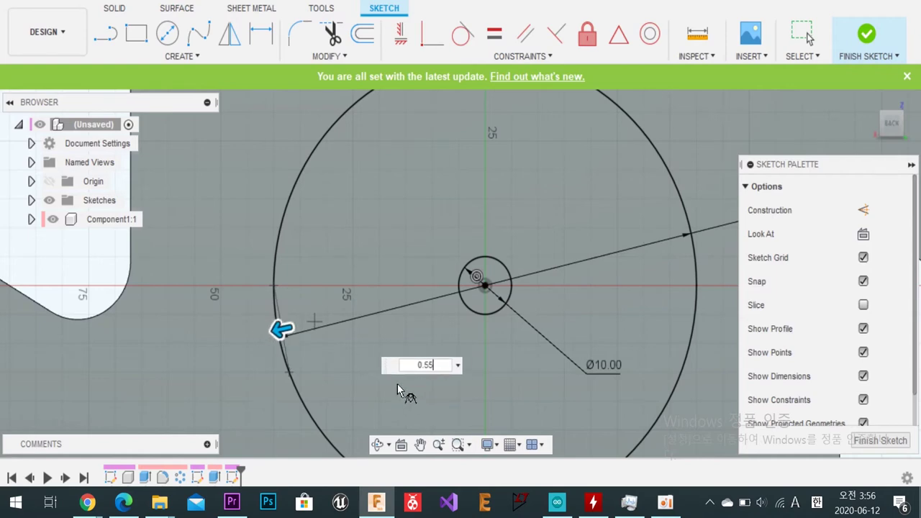
key("Return")
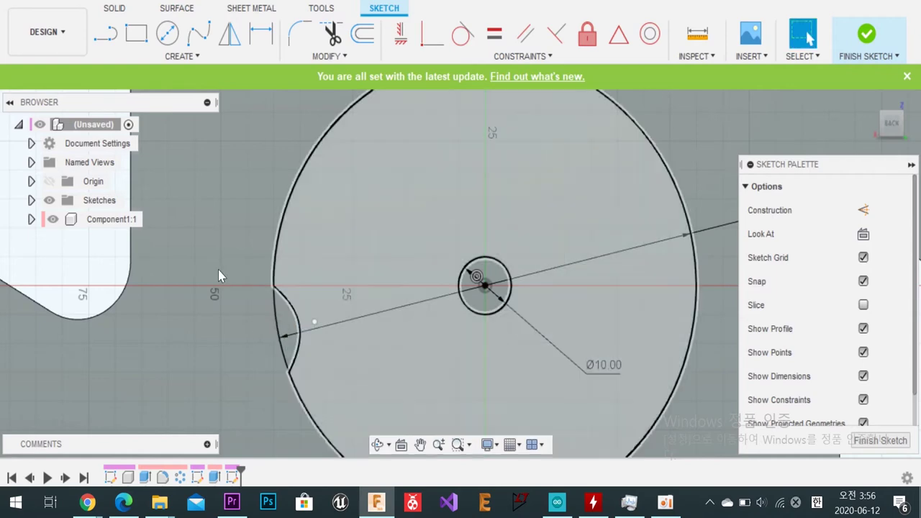
Step: Try dimensioning the arc against the circle and dismiss the over-constraint warning
key("d")
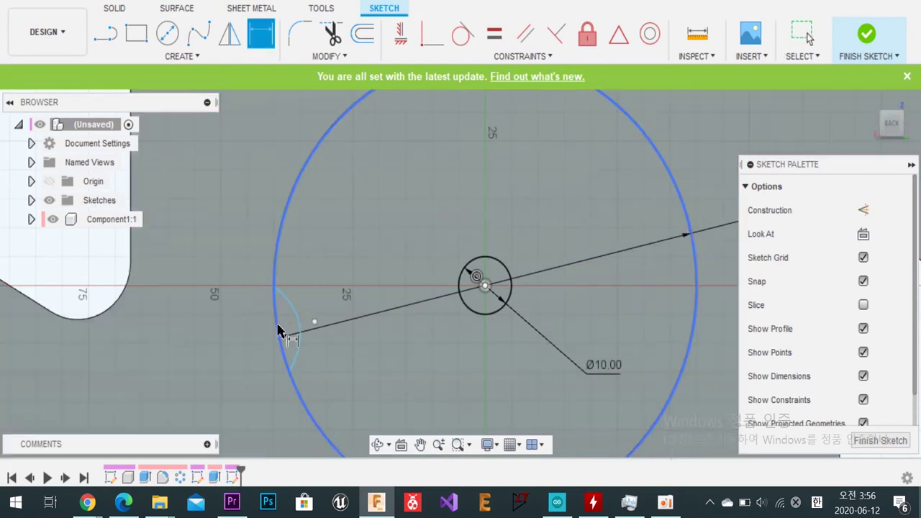
left_click(301, 328)
left_click(564, 251)
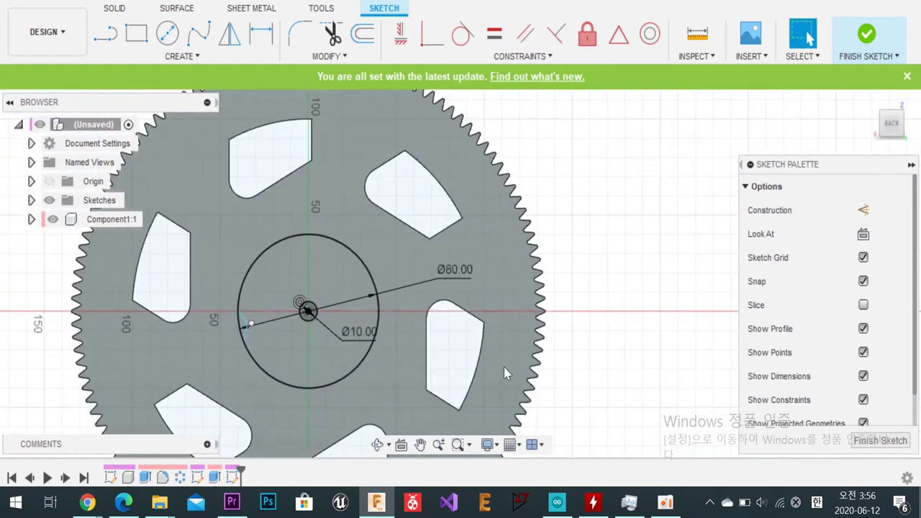
scroll(505, 373, "up", 3)
Step: Draw a slanted line from a cut-out corner with a tangent hook arc toward the small arc
key("l")
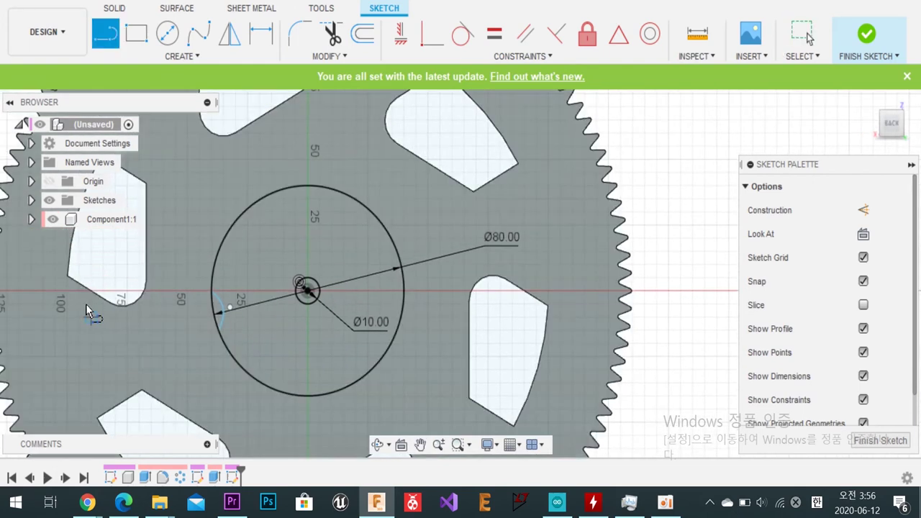
left_click(69, 276)
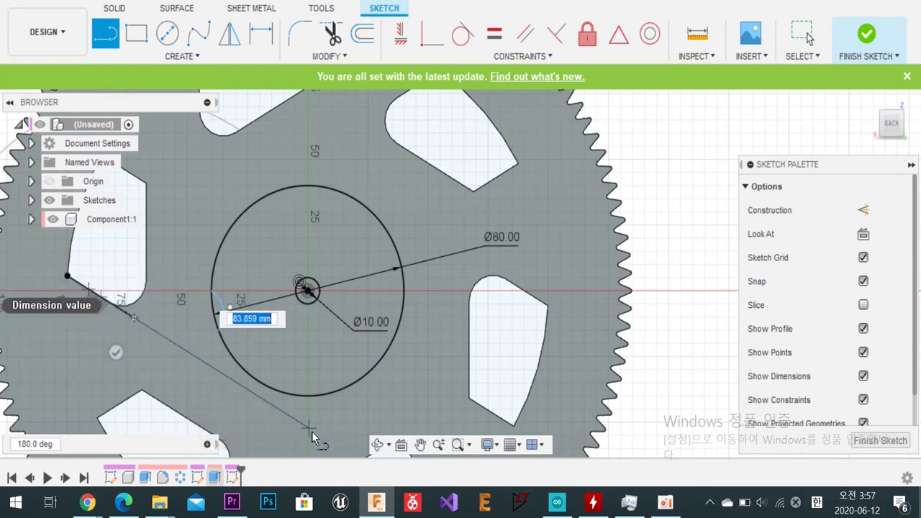
left_click(134, 318)
left_click_drag(134, 317, 221, 333)
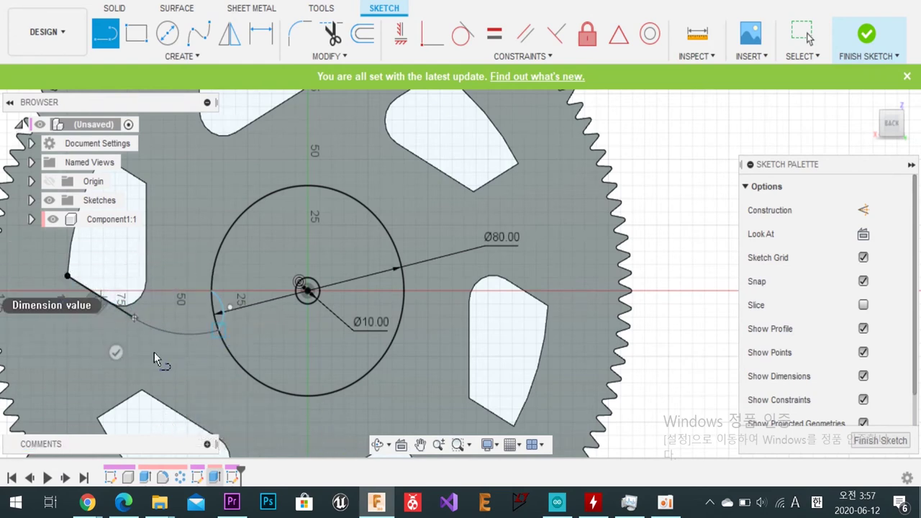
middle_click_drag(254, 231, 314, 279)
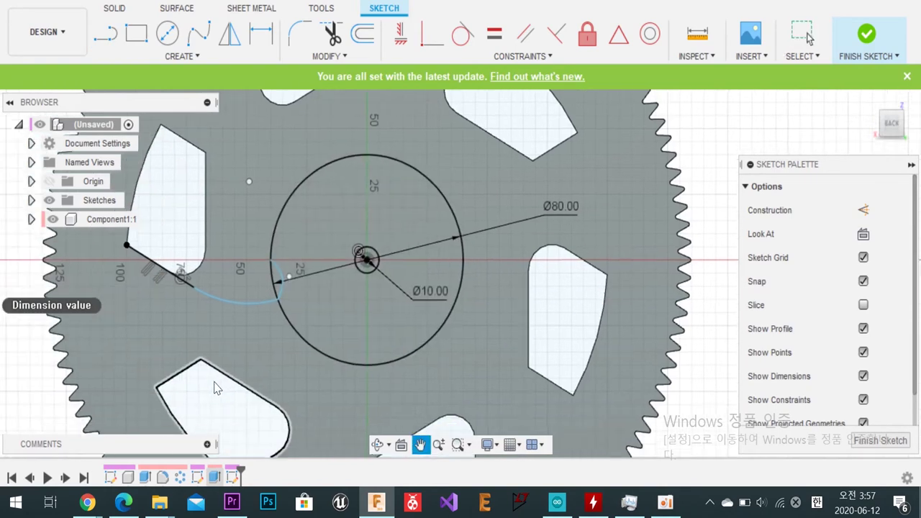
key("Escape")
Step: Place a circle centred at the hook arc's end, then start Mirror
left_click(170, 36)
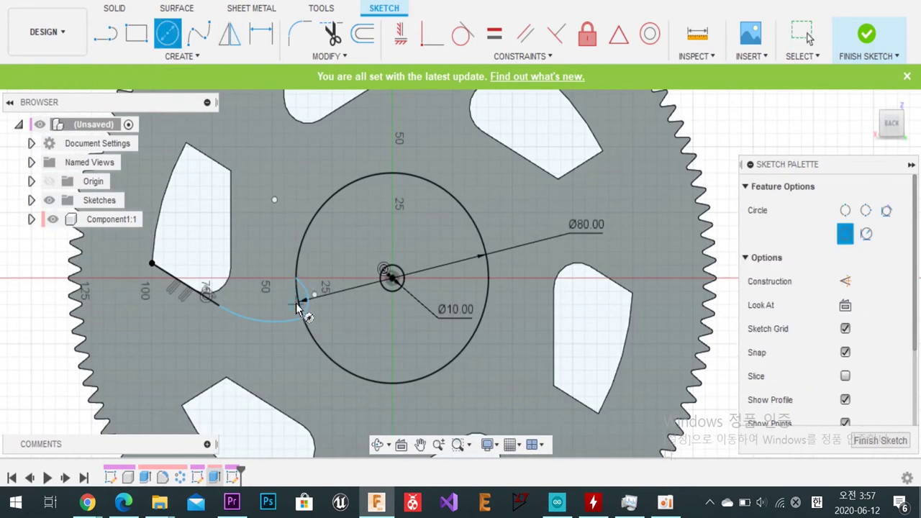
scroll(298, 309, "up", 5)
left_click(296, 237)
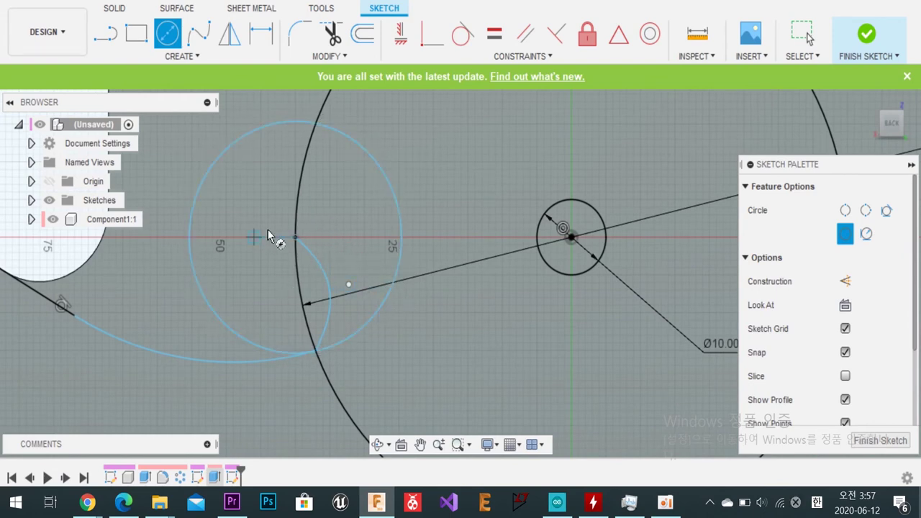
left_click(229, 33)
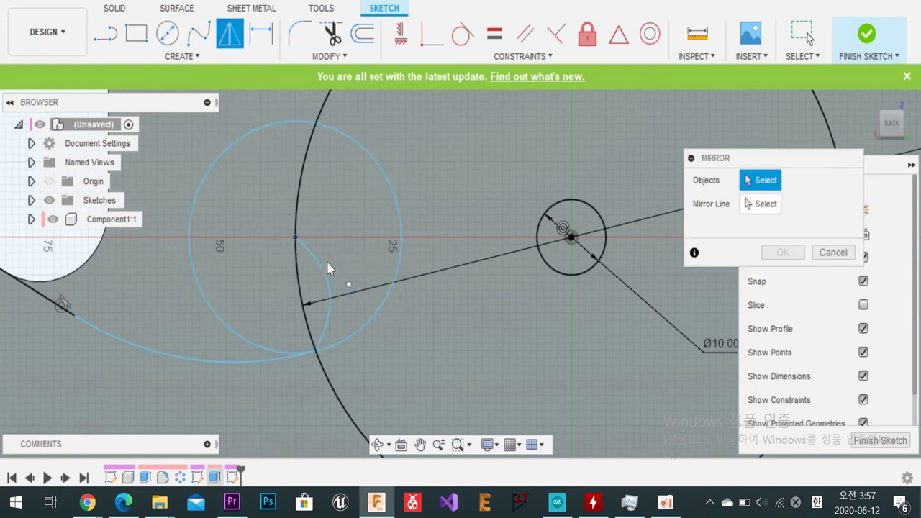
Step: Pick arcs for the mirror, then clear the wrong and accidental selections
left_click(327, 306)
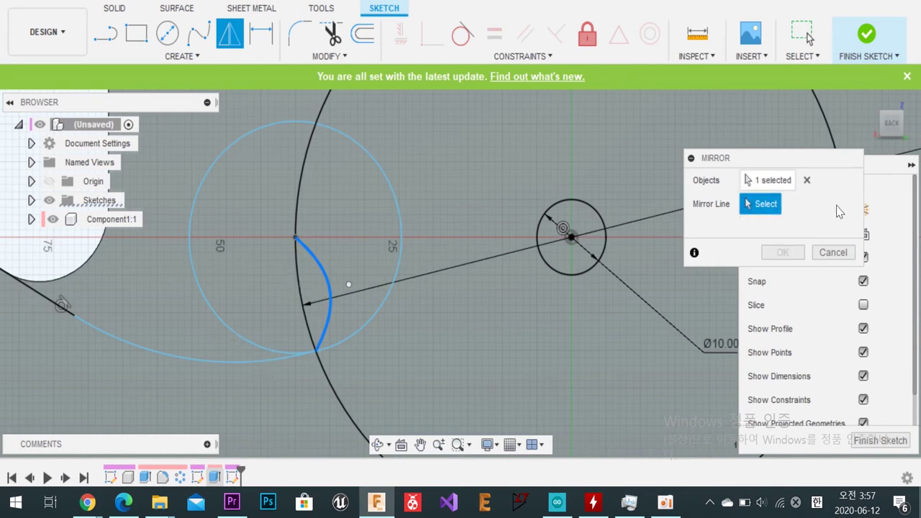
left_click(768, 180)
left_click(297, 266)
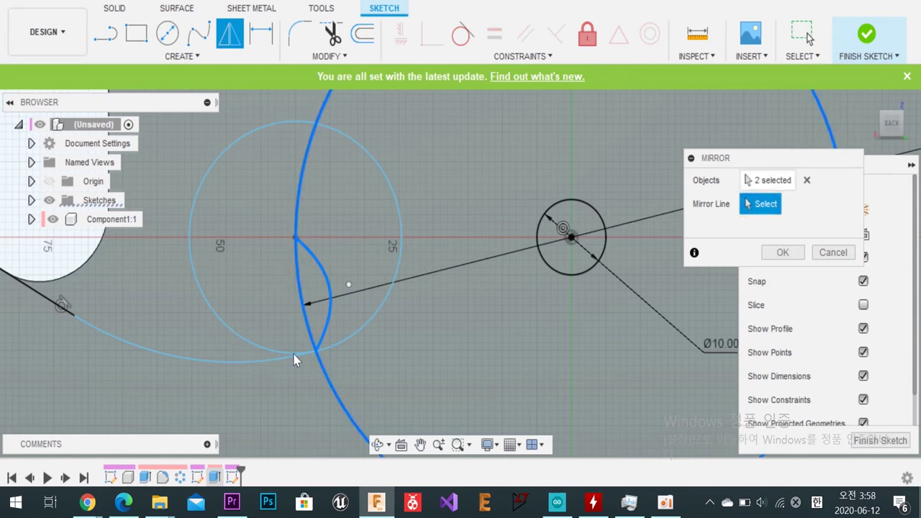
left_click(767, 180)
left_click(807, 180)
left_click(295, 238)
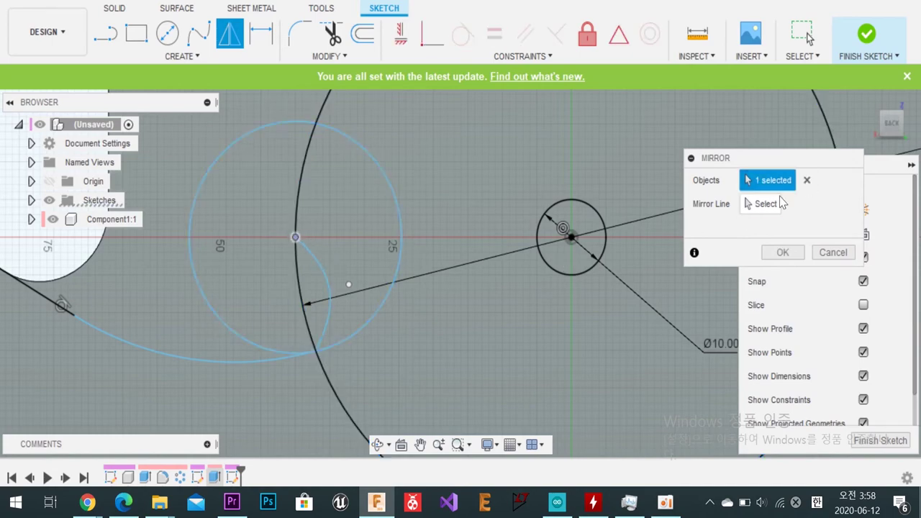
left_click(807, 180)
Step: Mirror the small arc across the mirror line to close the crescent profile
left_click(328, 285)
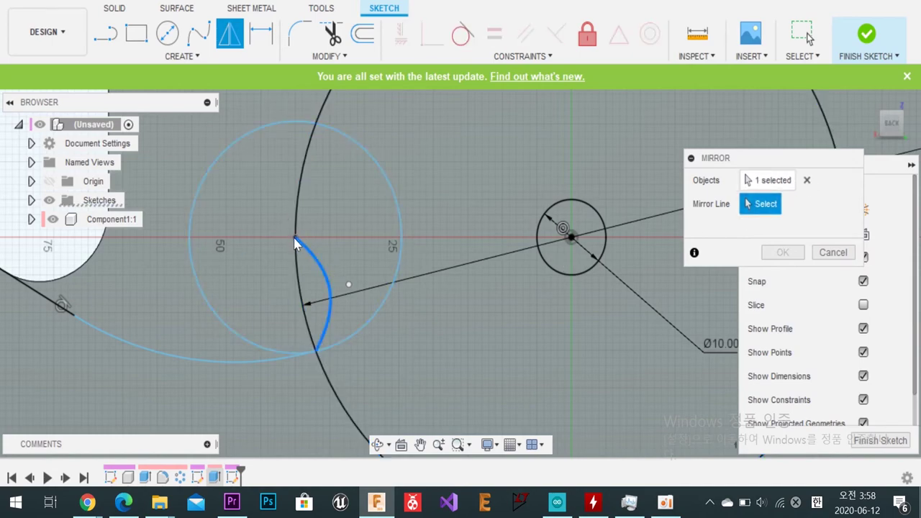
scroll(540, 274, "down", 2)
scroll(583, 338, "down", 3)
scroll(562, 303, "up", 2)
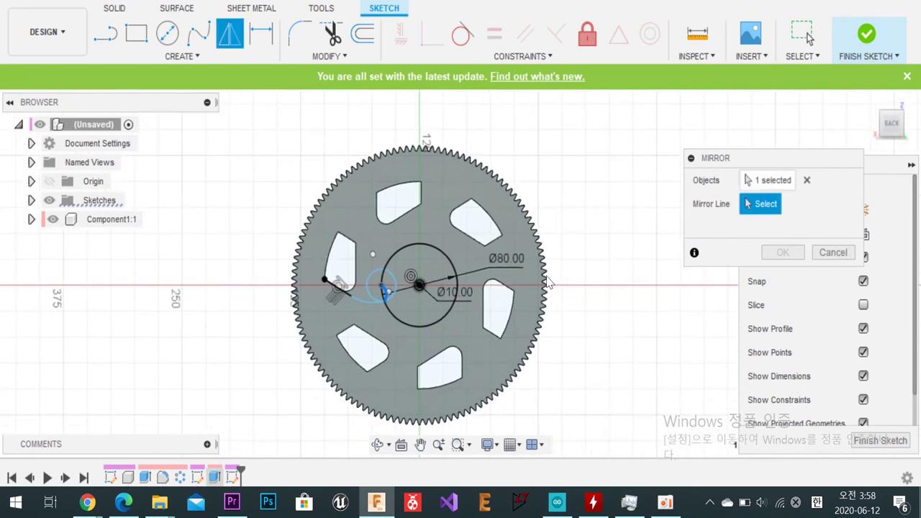
scroll(560, 289, "up", 3)
left_click(176, 299)
key("Return")
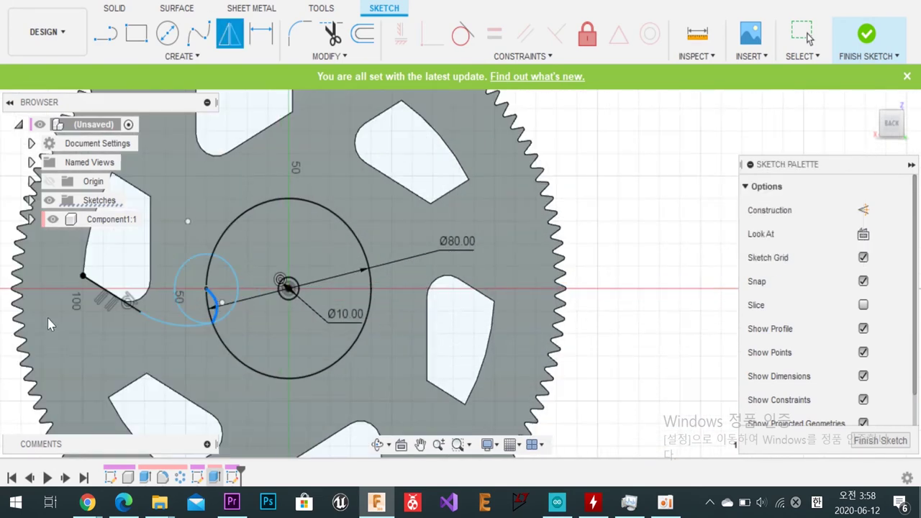
scroll(609, 293, "down", 1)
scroll(324, 301, "up", 1)
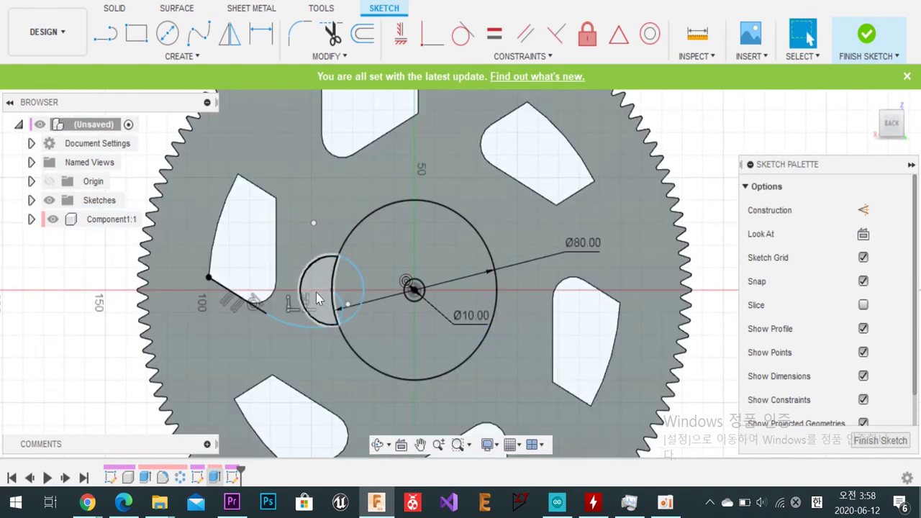
Step: Try a circular pattern of the crescent arcs twice, cancelling both attempts
left_click(324, 299)
scroll(388, 325, "up", 5)
scroll(389, 326, "down", 5)
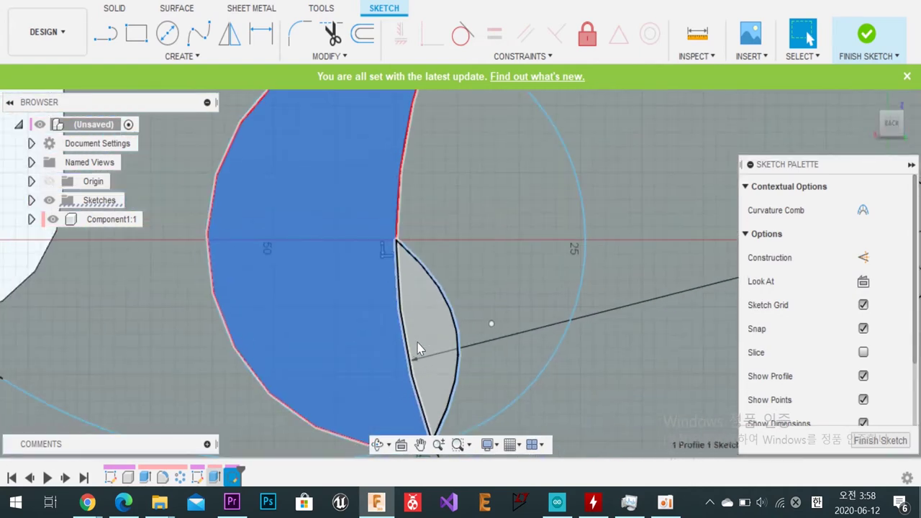
scroll(347, 317, "down", 2)
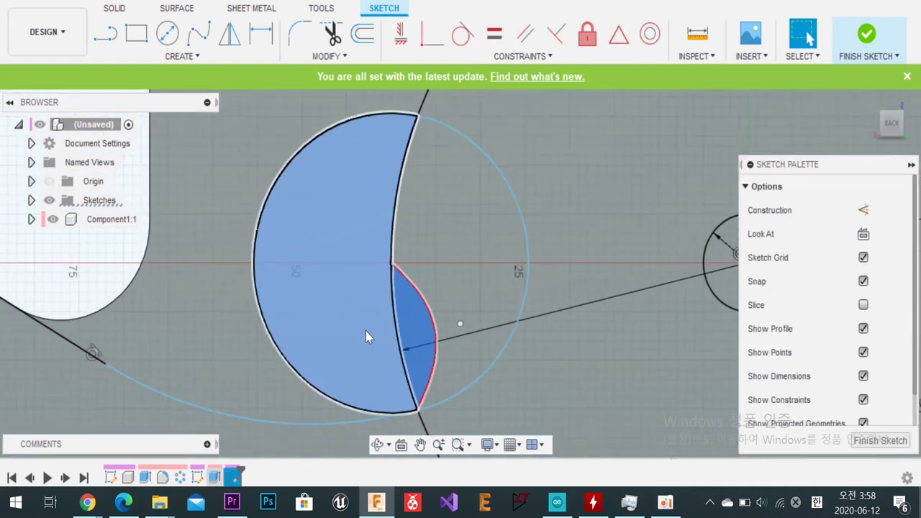
scroll(366, 330, "down", 2)
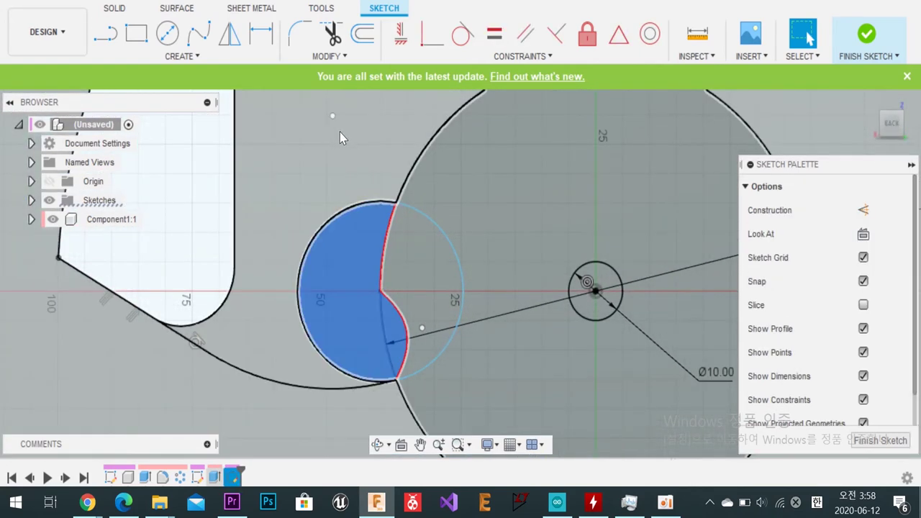
left_click(182, 56)
left_click(141, 317)
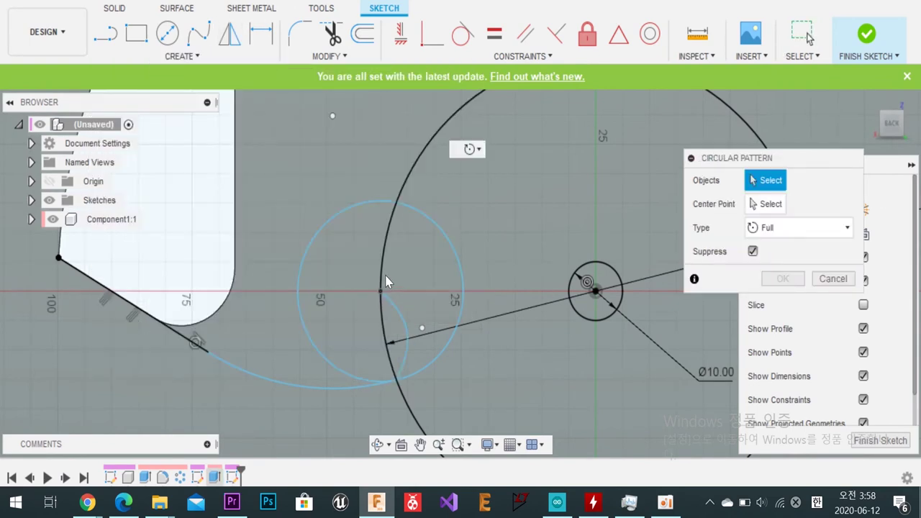
left_click(404, 342)
left_click(829, 279)
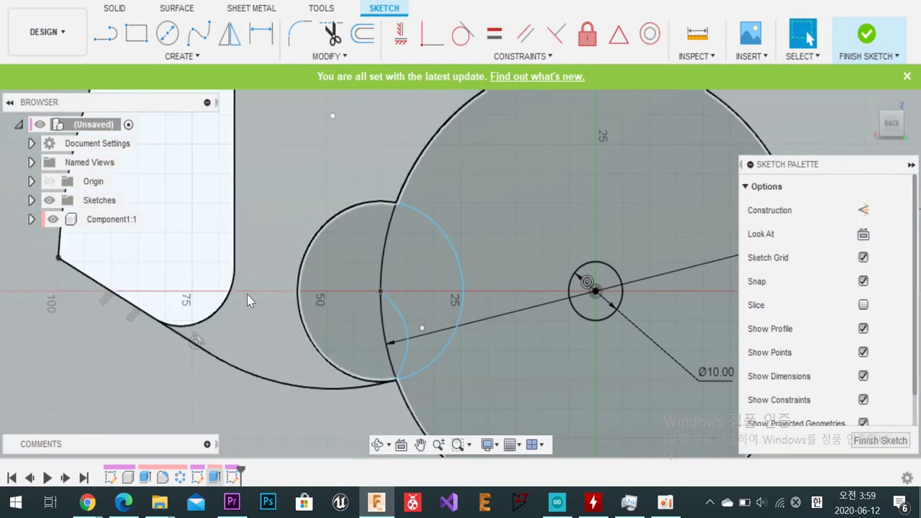
left_click(332, 288)
left_click(182, 56)
left_click(134, 315)
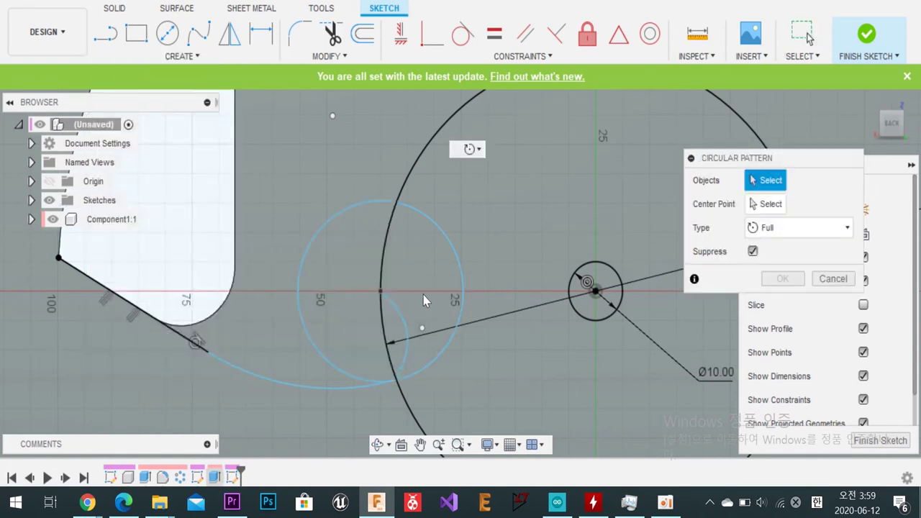
left_click(828, 278)
Step: Delete the large Ø80 circle and its line, keeping the spiral arc and Ø10 bore
left_click(345, 299)
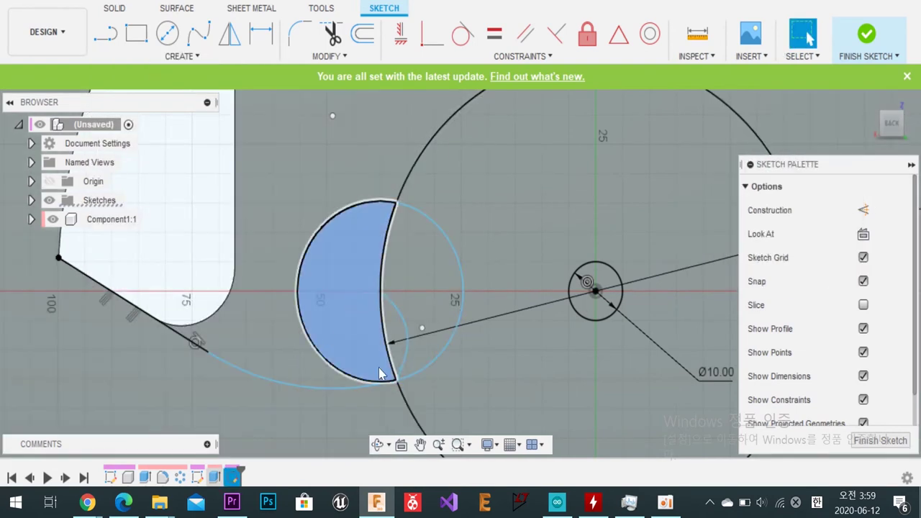
left_click(387, 320)
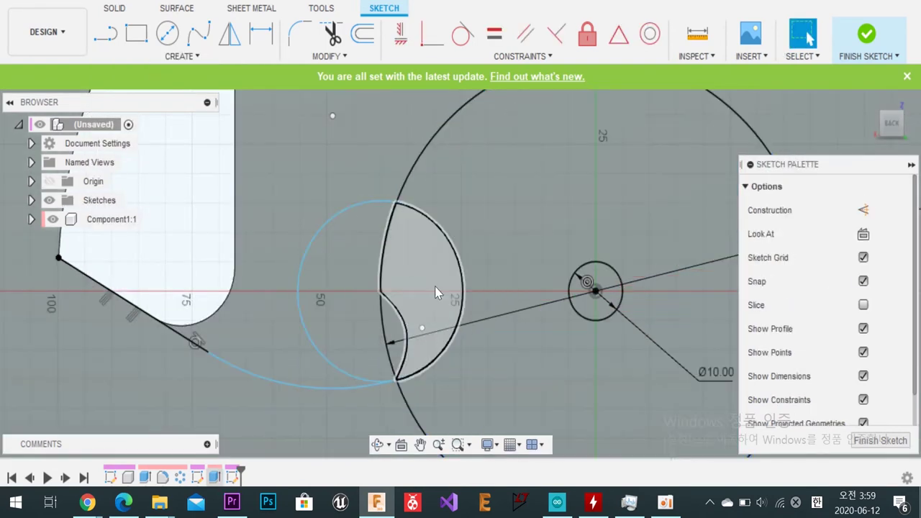
key("Delete")
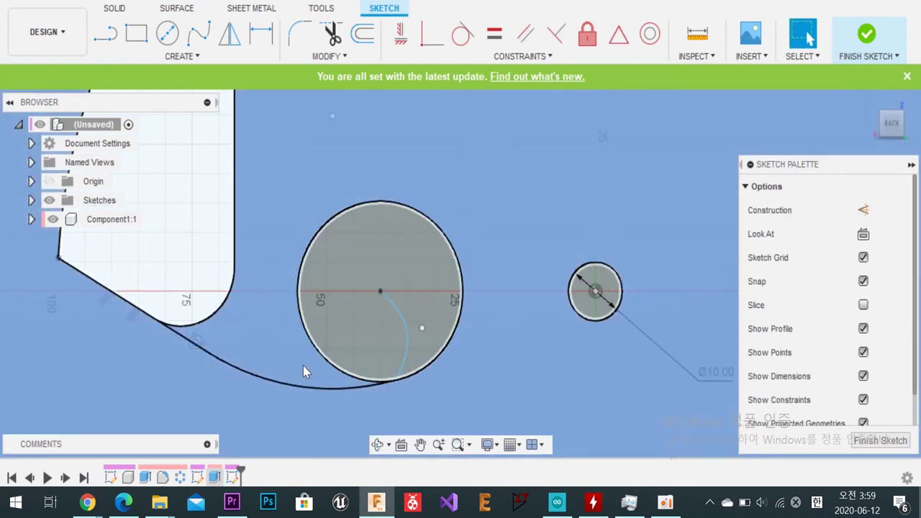
scroll(303, 365, "up", 2)
scroll(281, 303, "up", 2)
scroll(364, 367, "up", 2)
scroll(364, 367, "up", 1)
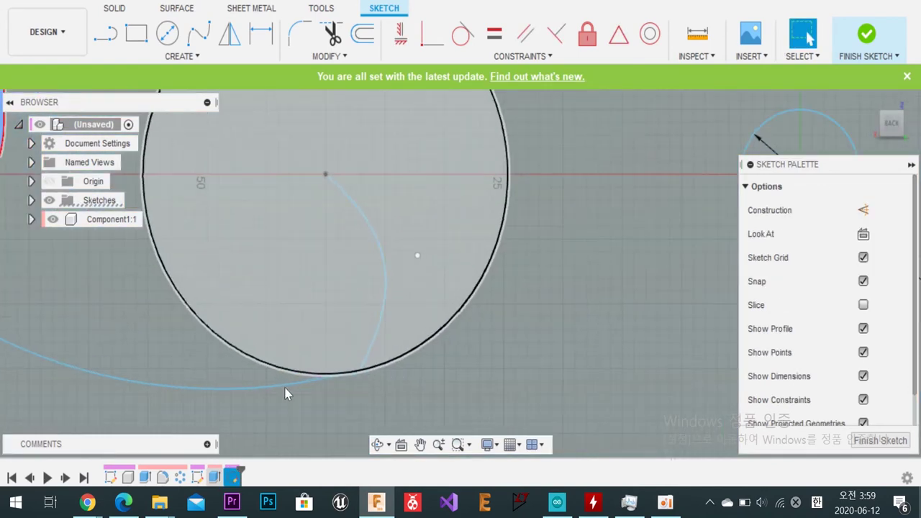
scroll(324, 183, "down", 2)
scroll(327, 180, "down", 2)
Step: Draw a Ø50 circle on the spiral centre and a Ø25 circle on its top
key("c")
scroll(327, 180, "down", 1)
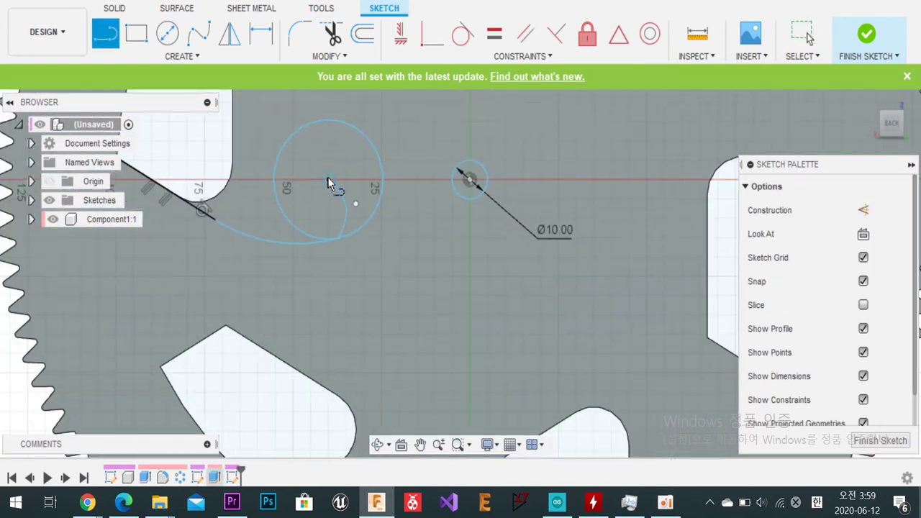
left_click(328, 179)
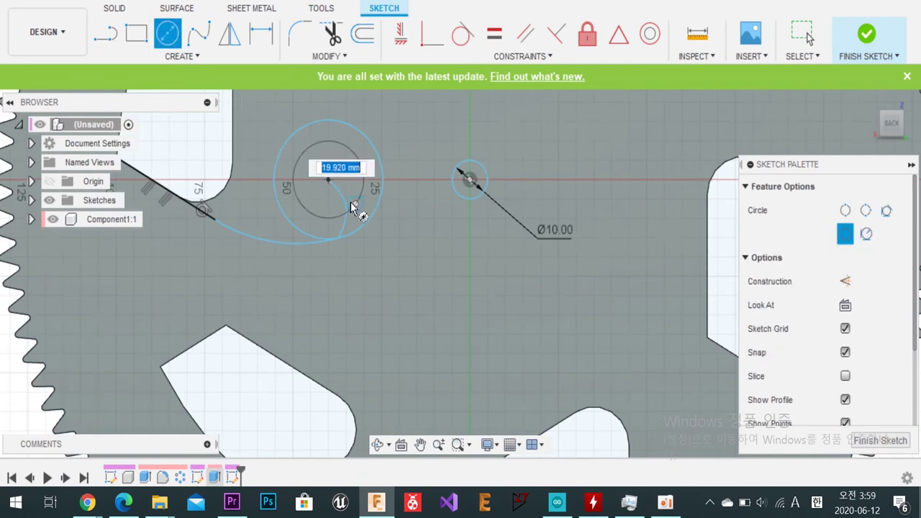
left_click(352, 207)
scroll(345, 190, "up", 3)
scroll(323, 168, "up", 2)
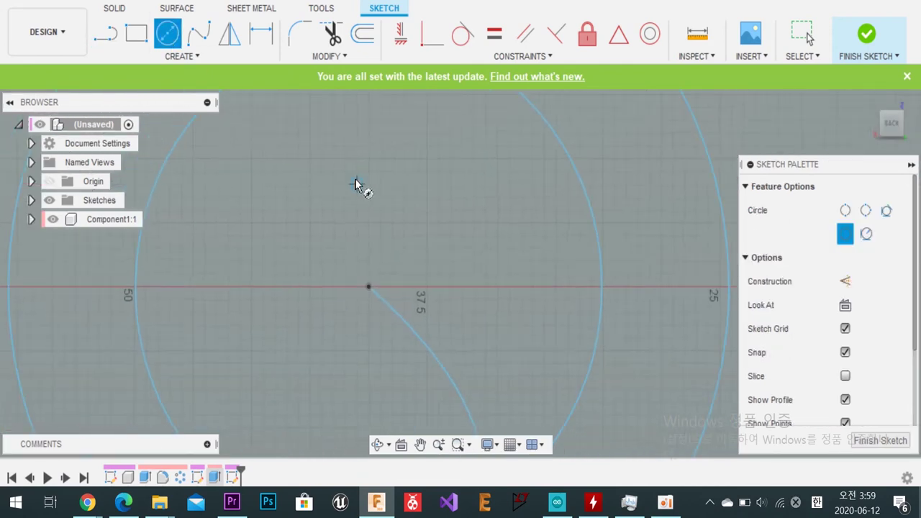
left_click(367, 97)
scroll(405, 151, "up", 1)
scroll(410, 159, "down", 3)
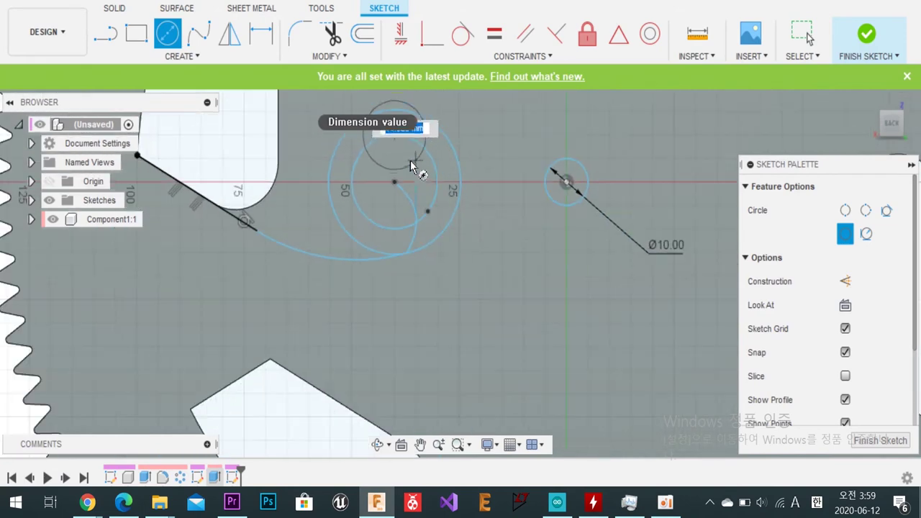
key("Escape")
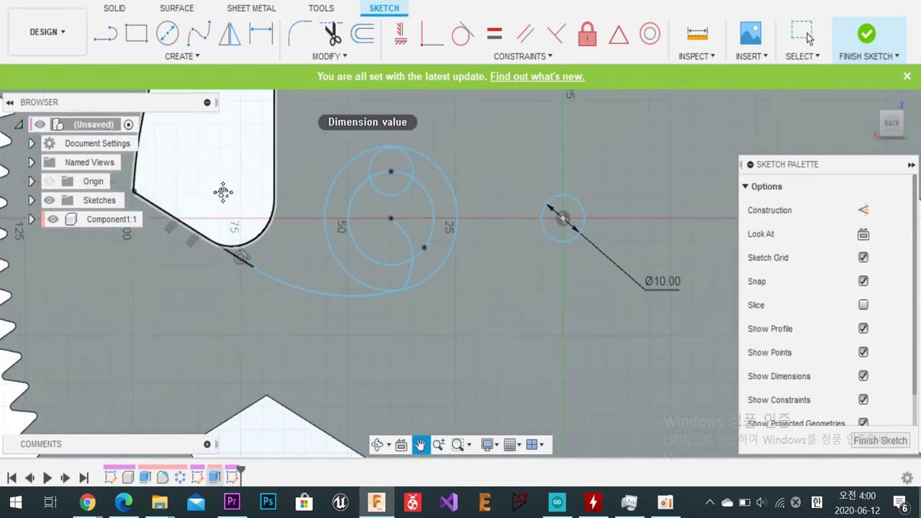
scroll(223, 192, "down", 3)
scroll(376, 247, "up", 5)
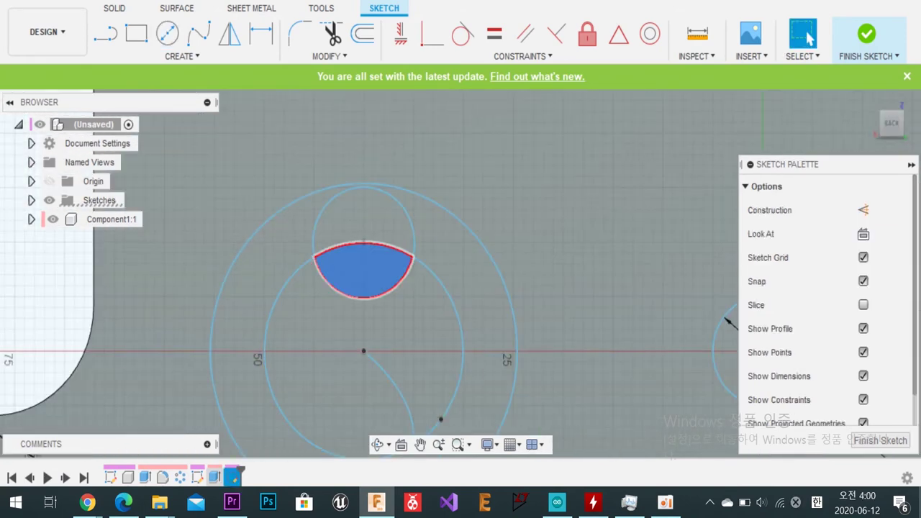
Step: Draw a vertical line from the spiral centre to the top point, closing the hook profile
left_click(105, 32)
left_click(364, 352)
double_click(364, 244)
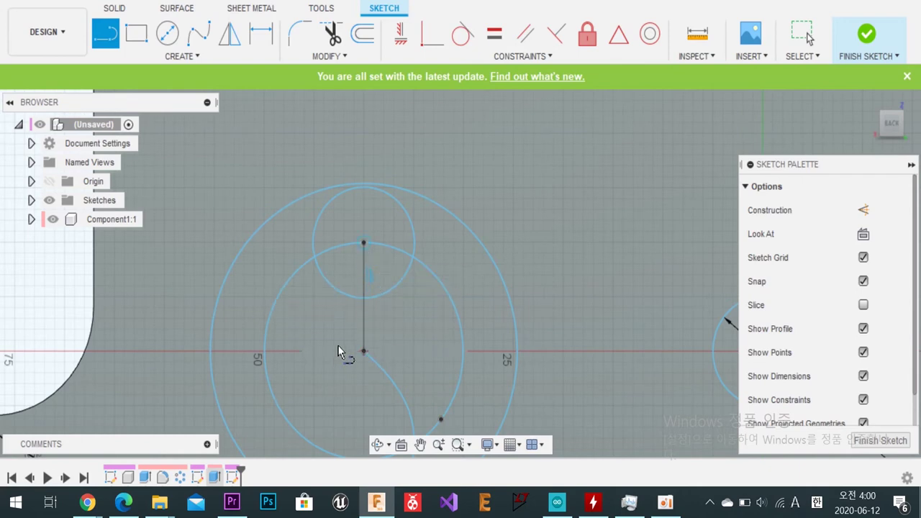
key("Escape")
middle_click_drag(589, 398, 586, 252)
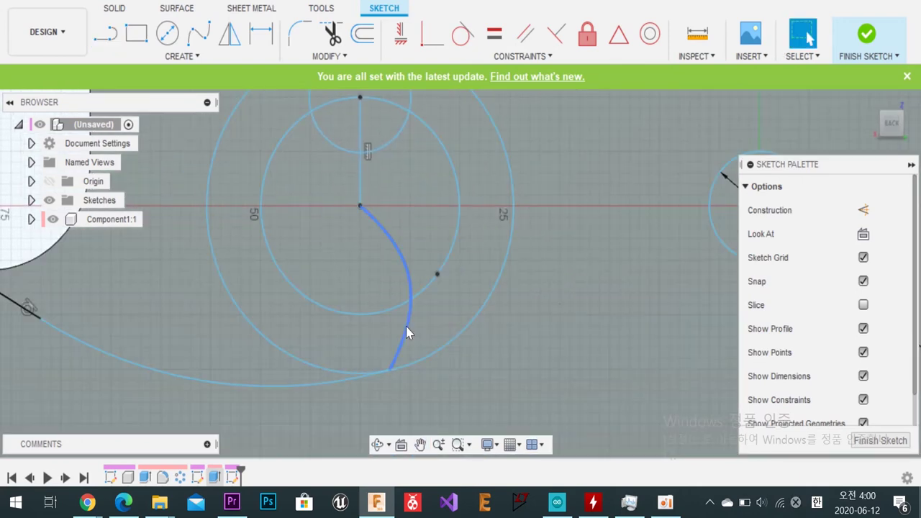
left_click(408, 333)
left_click(338, 252)
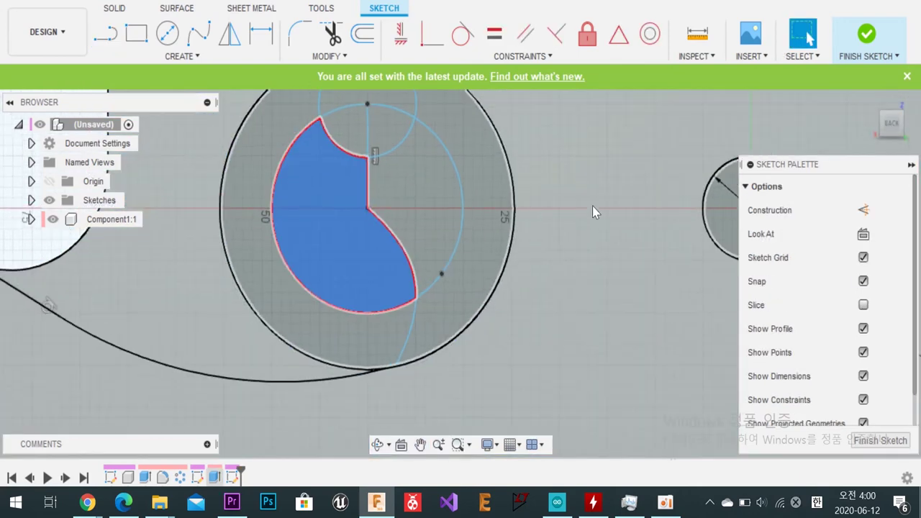
middle_click_drag(592, 206, 592, 266)
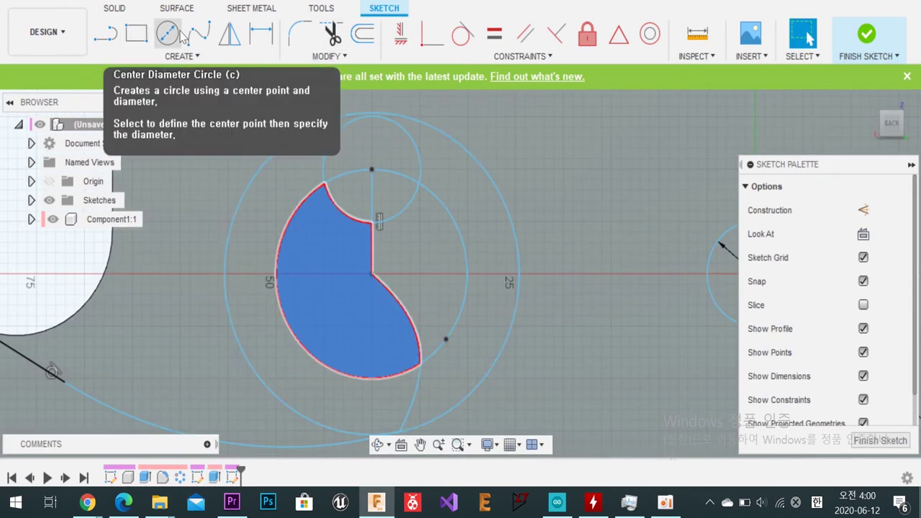
Step: Choose the middle circle, vertical line and curved arc as circular pattern objects
left_click(182, 56)
left_click(136, 298)
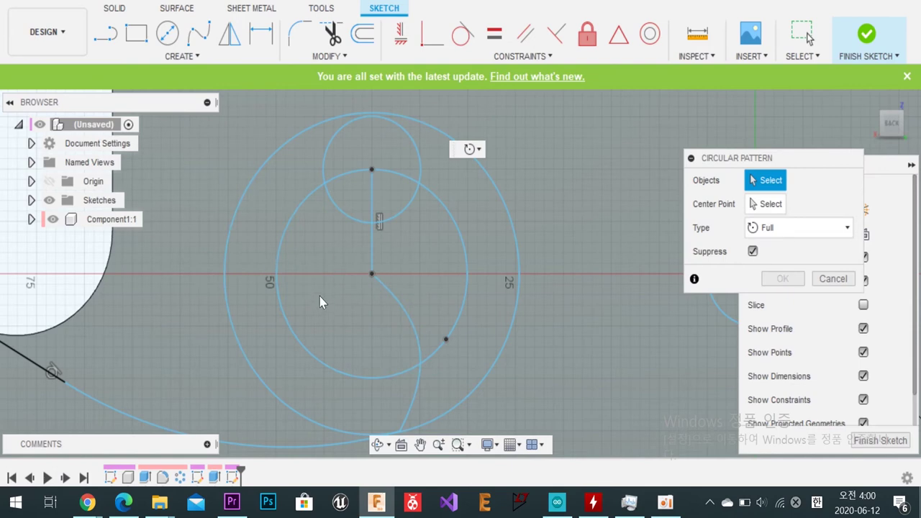
left_click(338, 206)
left_click(812, 180)
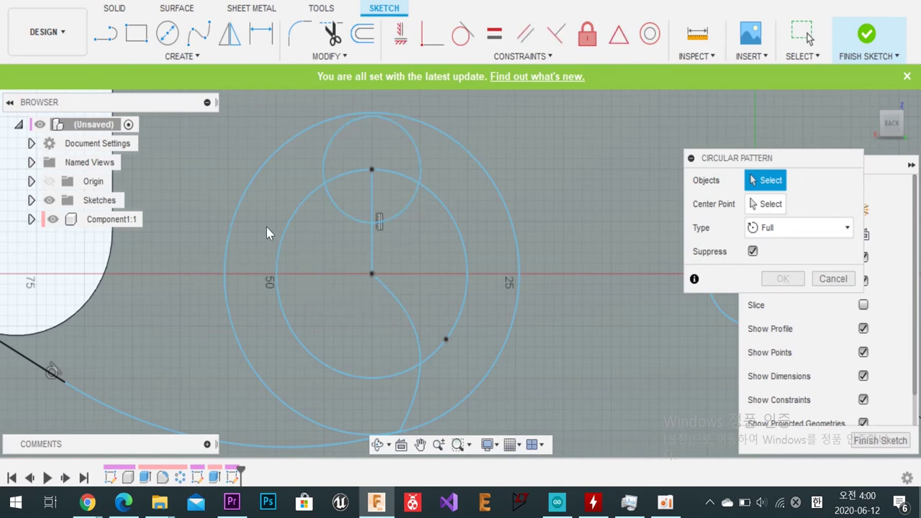
left_click(285, 236)
left_click(372, 209)
left_click(416, 329)
scroll(193, 344, "up", 2)
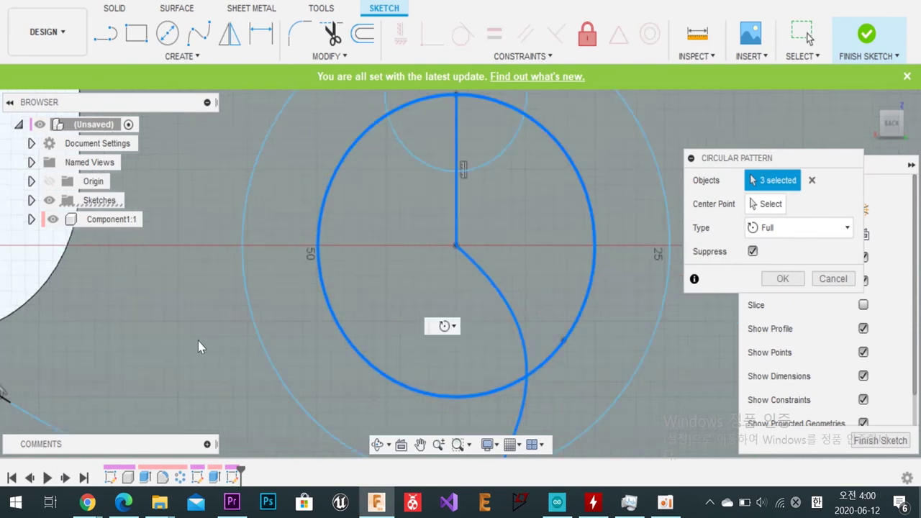
scroll(206, 337, "down", 5)
scroll(207, 335, "down", 2)
Step: Set the Ø10 circle's centre as the pattern centre point
left_click(765, 204)
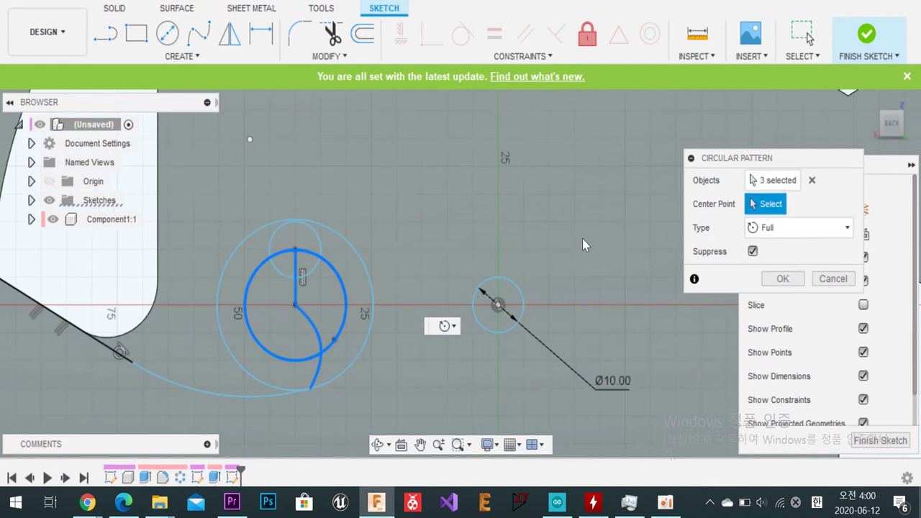
left_click(498, 304)
scroll(498, 305, "down", 3)
scroll(373, 290, "down", 1)
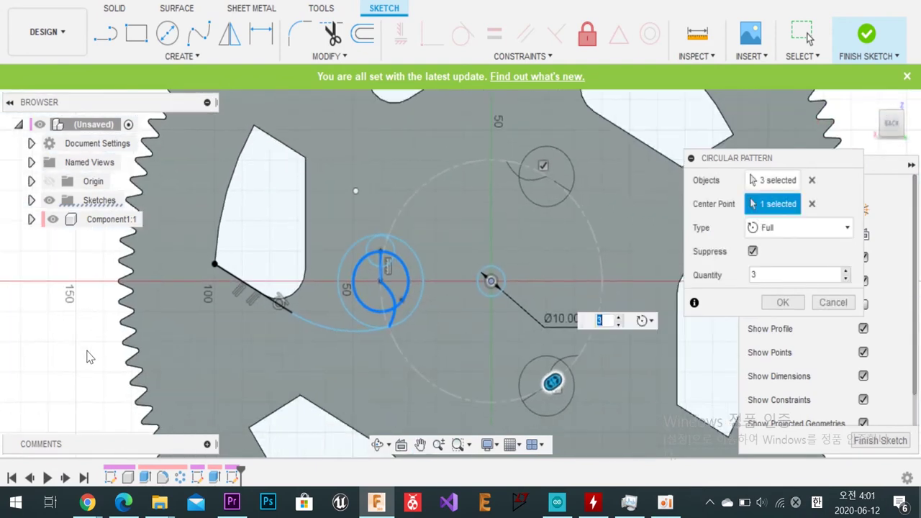
scroll(460, 343, "up", 2)
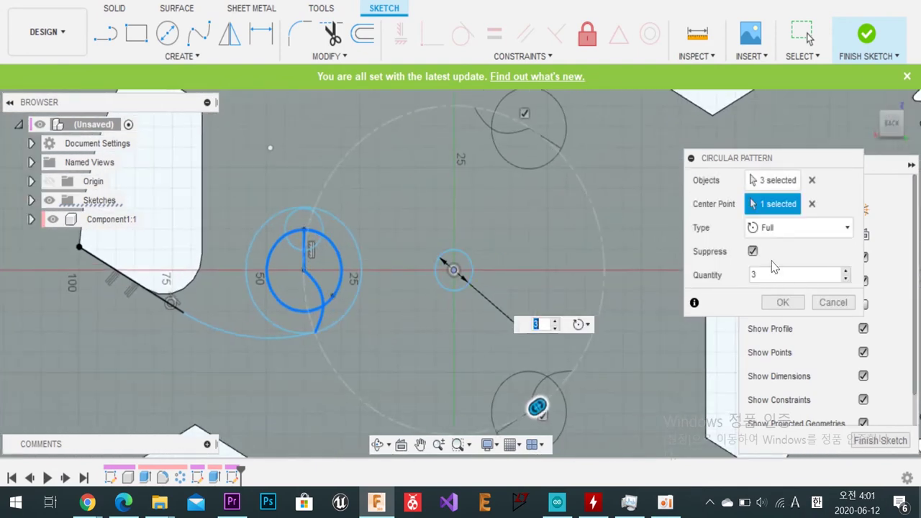
Step: Enter a quantity of 3, close that pattern, and start a fresh circular pattern
type("5")
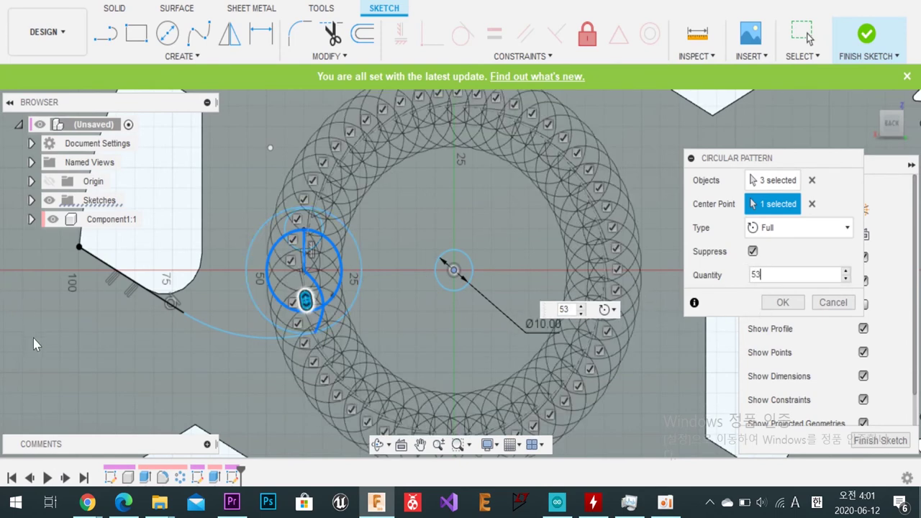
key("BackSpace")
type("3")
scroll(486, 295, "down", 5)
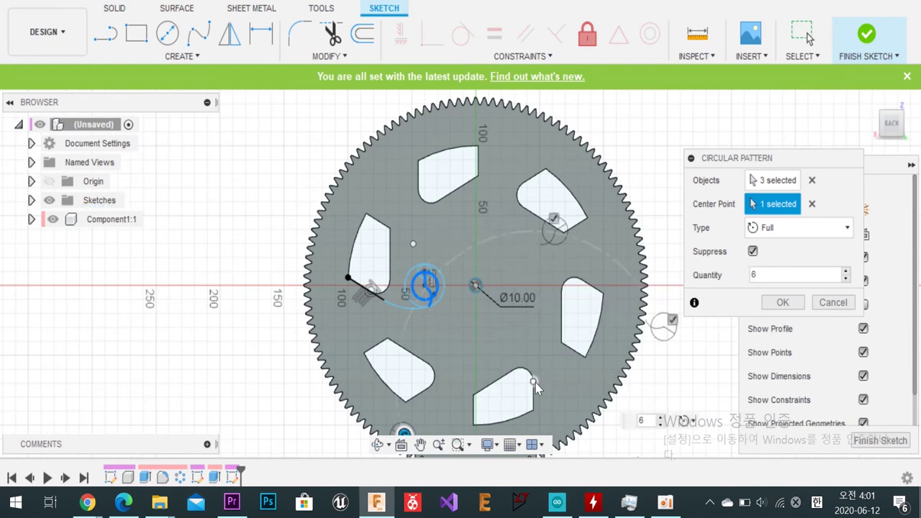
scroll(513, 266, "up", 3)
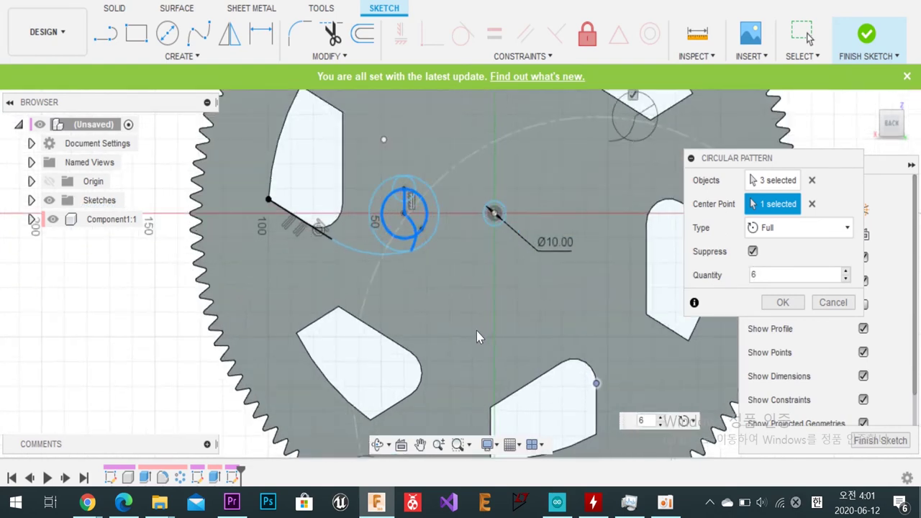
scroll(513, 266, "down", 2)
key("Return")
scroll(424, 261, "up", 5)
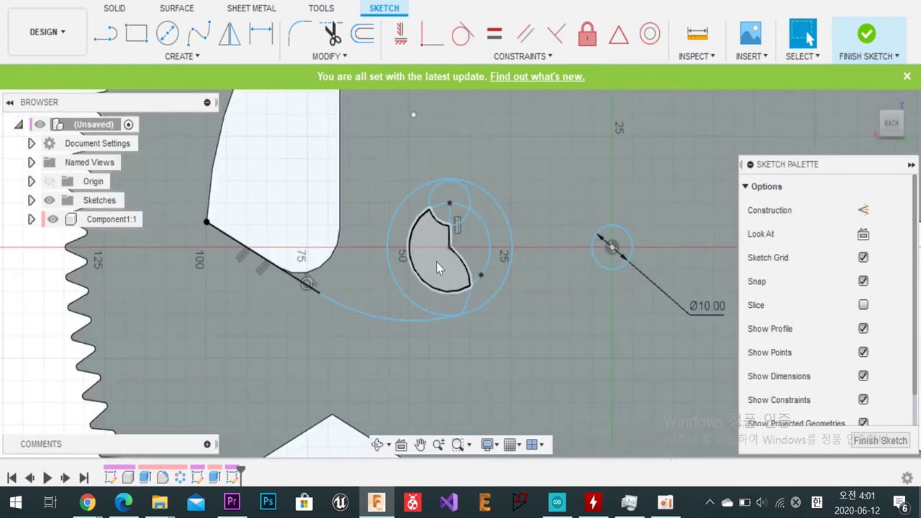
scroll(441, 311, "down", 2)
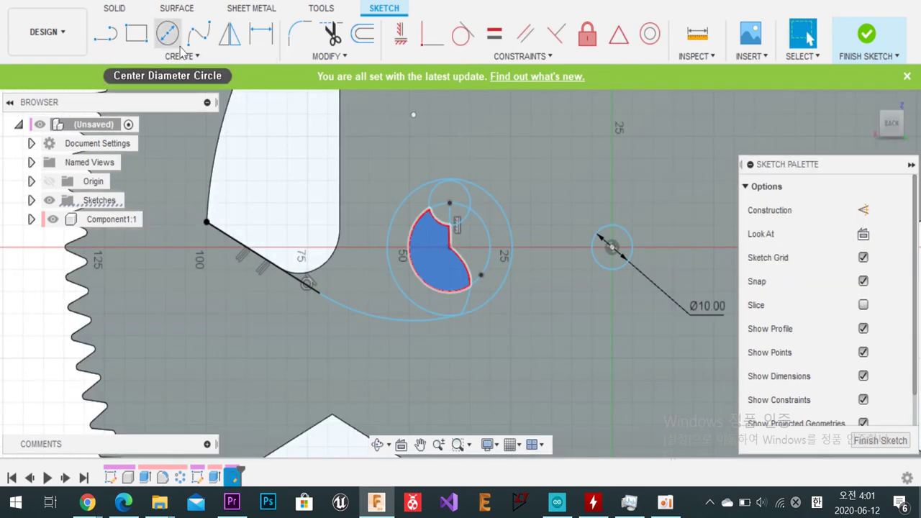
left_click(182, 57)
left_click(132, 314)
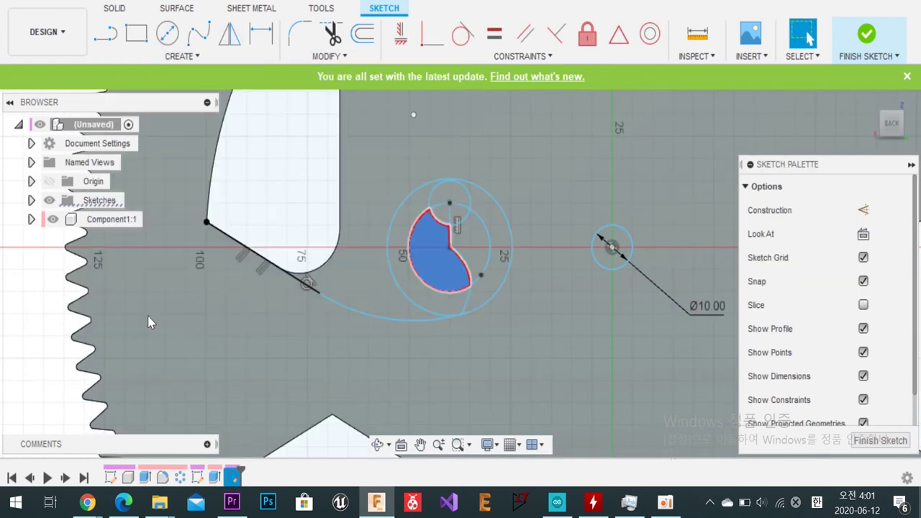
Step: Trim the overhanging line end and large outer circle, then reopen Circular Pattern
left_click(450, 230)
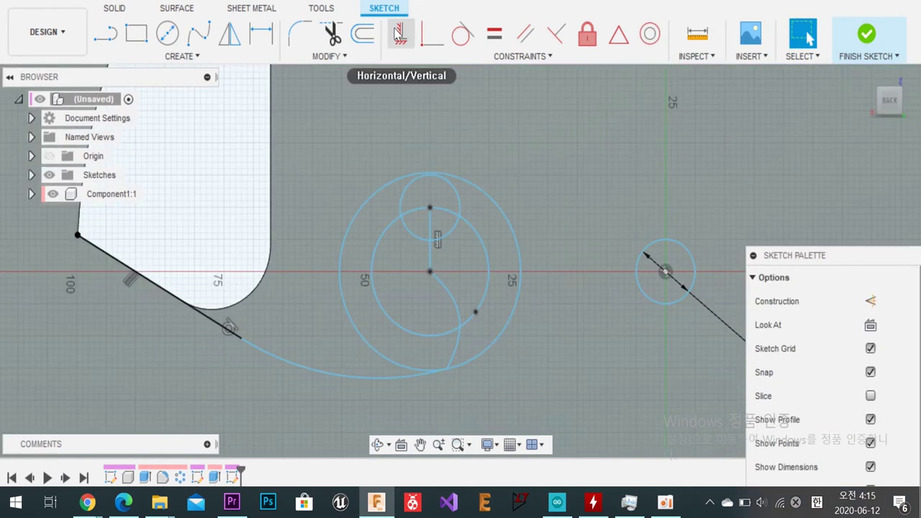
key("t")
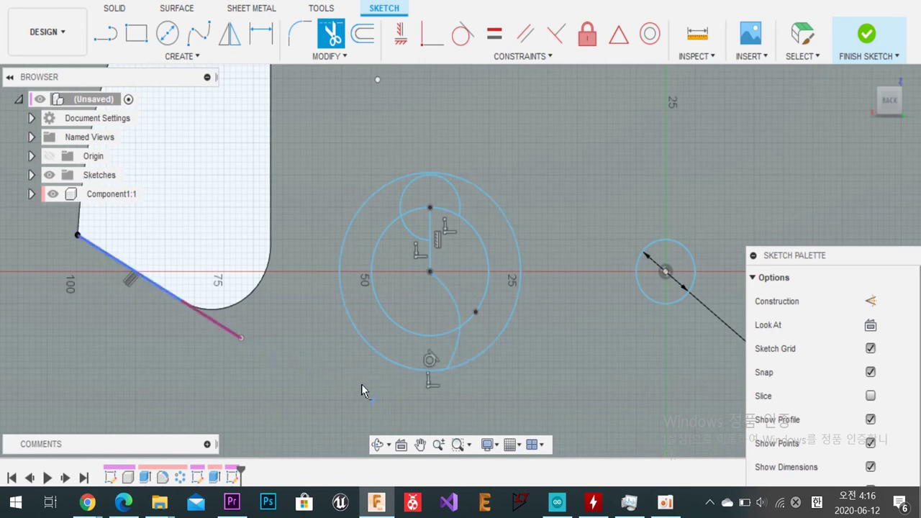
left_click(128, 275)
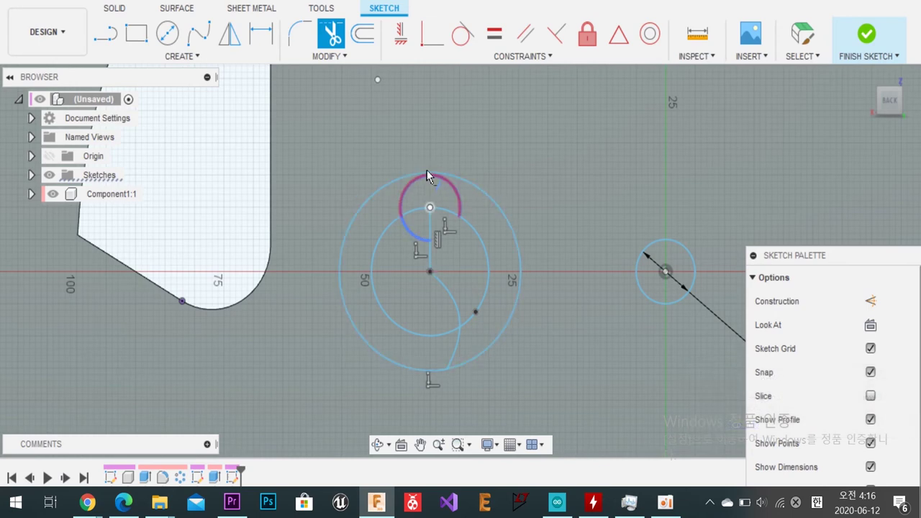
left_click(389, 184)
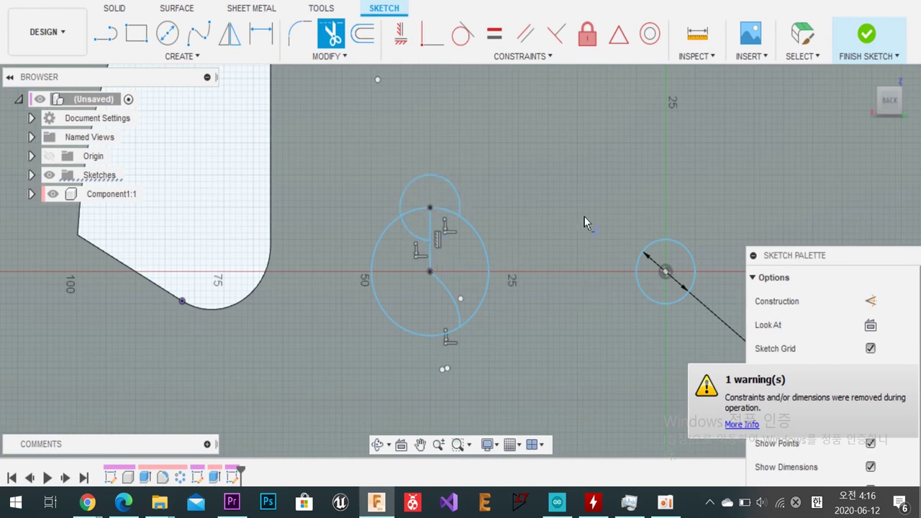
left_click(182, 56)
left_click(126, 311)
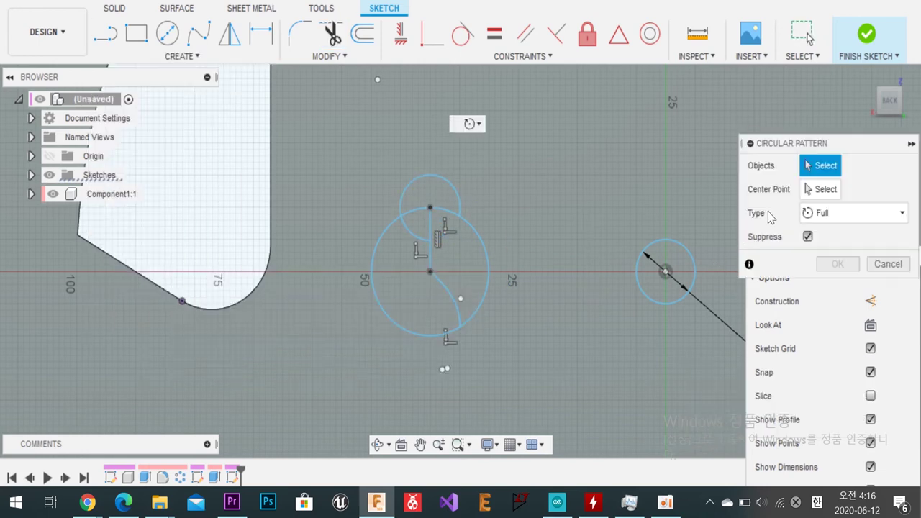
Step: Pattern the four hook curves six times around the central bore's centre point
left_click(380, 240)
left_click(429, 238)
left_click(450, 291)
left_click(408, 227)
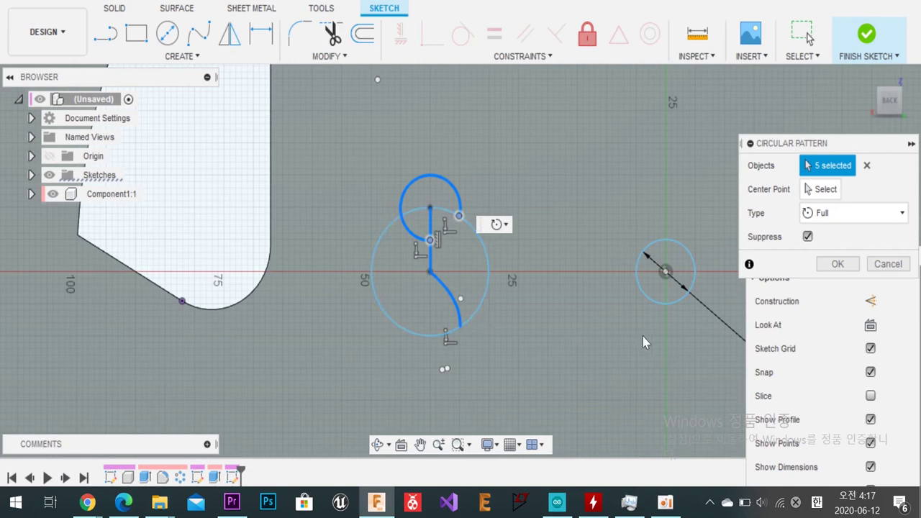
left_click(665, 271)
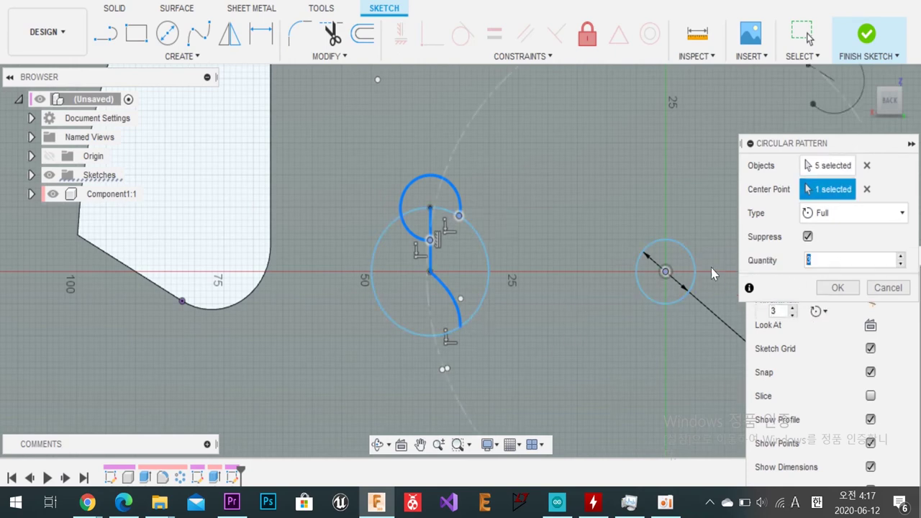
left_click(837, 288)
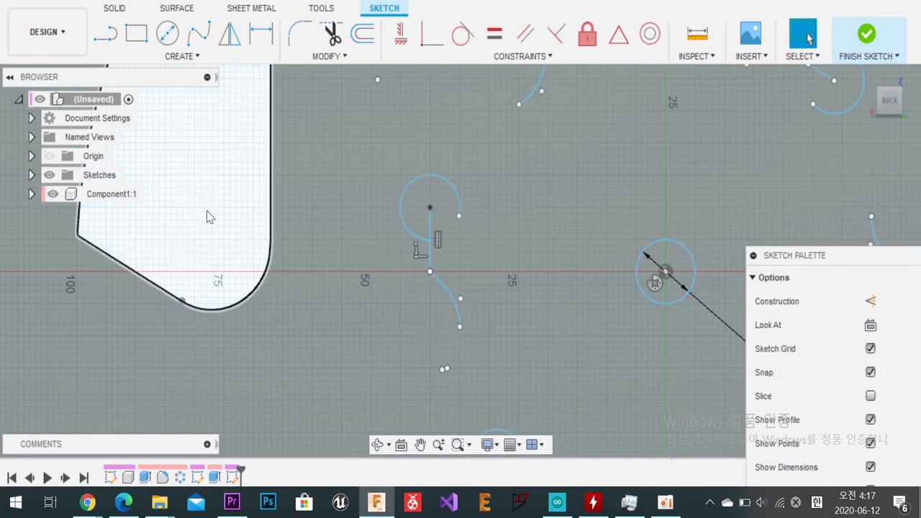
scroll(550, 319, "down", 5)
scroll(451, 238, "up", 3)
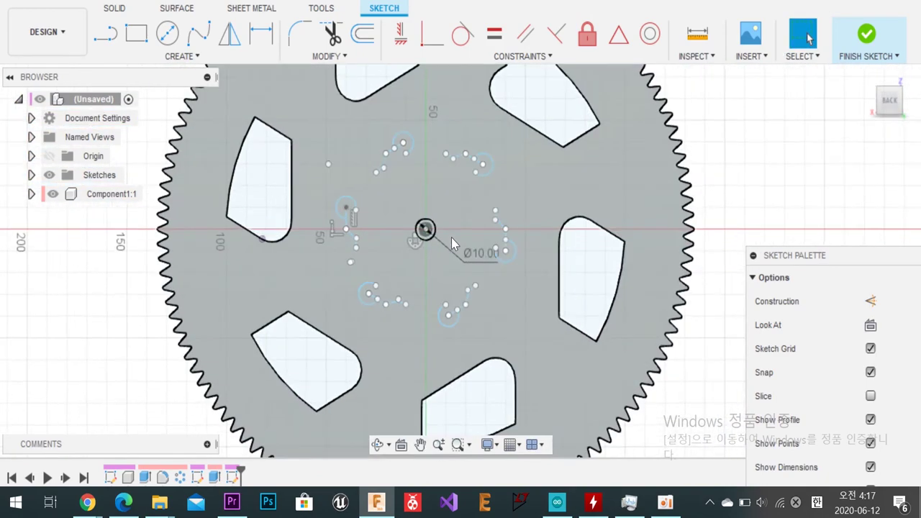
scroll(478, 325, "up", 3)
left_click(555, 260)
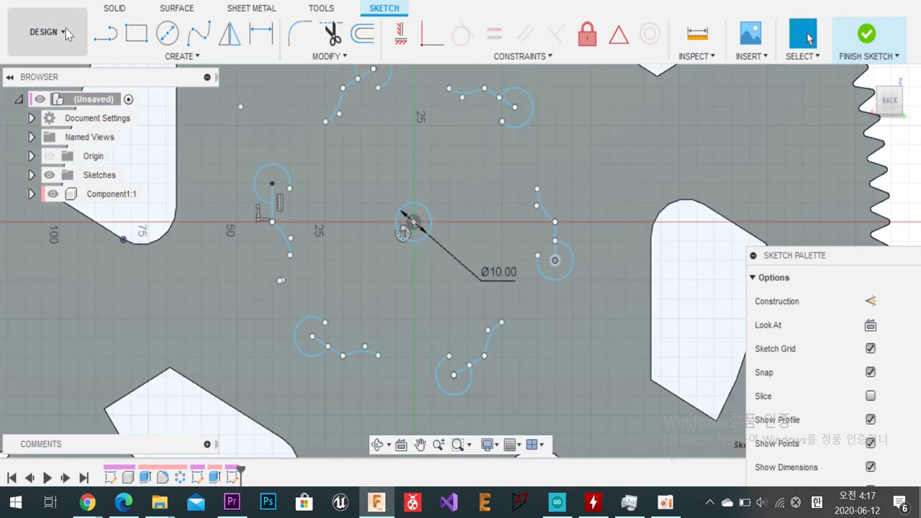
Step: Try a centre-point arc on the top hook's circle, then abandon it
left_click(106, 37)
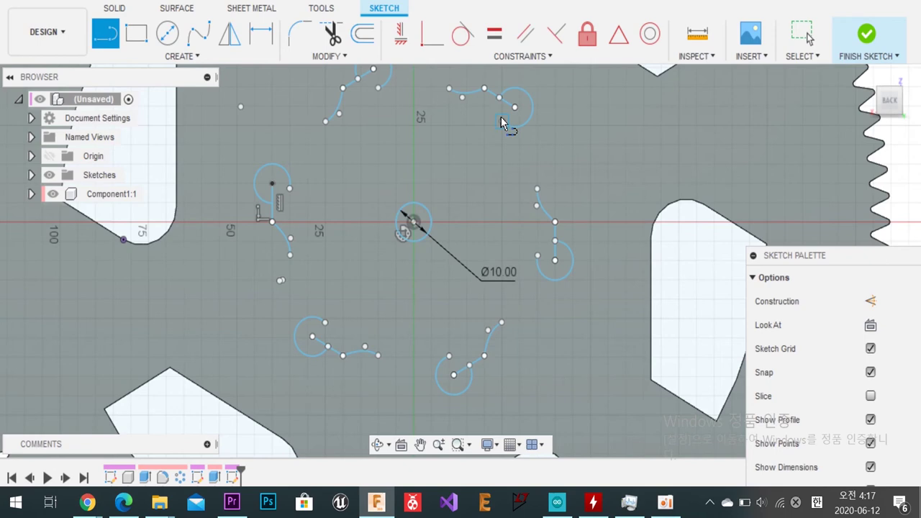
middle_click_drag(501, 117, 473, 232)
scroll(473, 231, "up", 2)
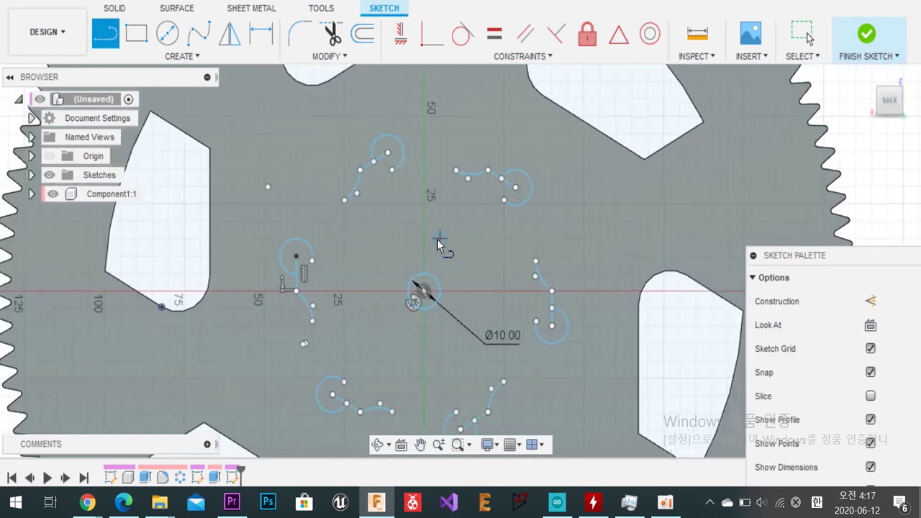
scroll(437, 240, "up", 1)
left_click(181, 56)
mouse_move(113, 127)
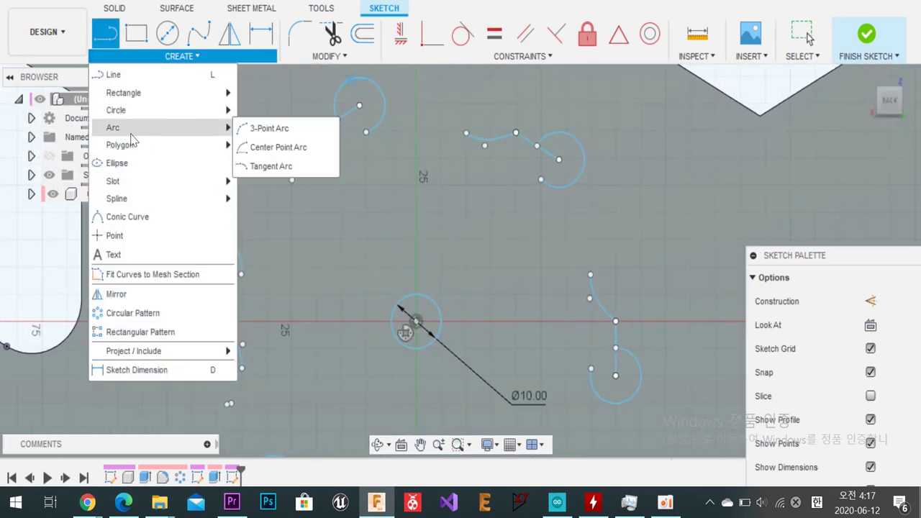
left_click(287, 148)
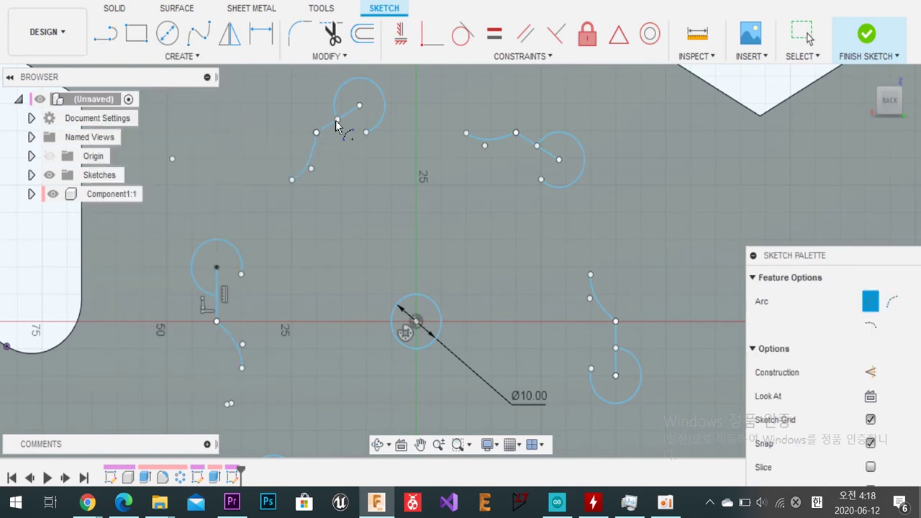
left_click(360, 105)
left_click(362, 131)
key("Escape")
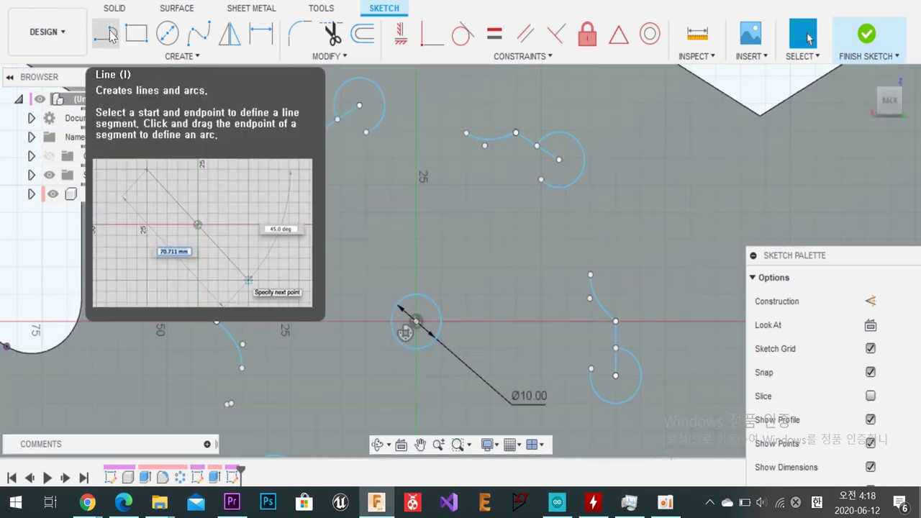
Step: Draw closing lines from the curve ends to the circles on two hook copies
left_click(105, 34)
scroll(343, 122, "up", 2)
left_click(338, 120)
left_click(379, 138)
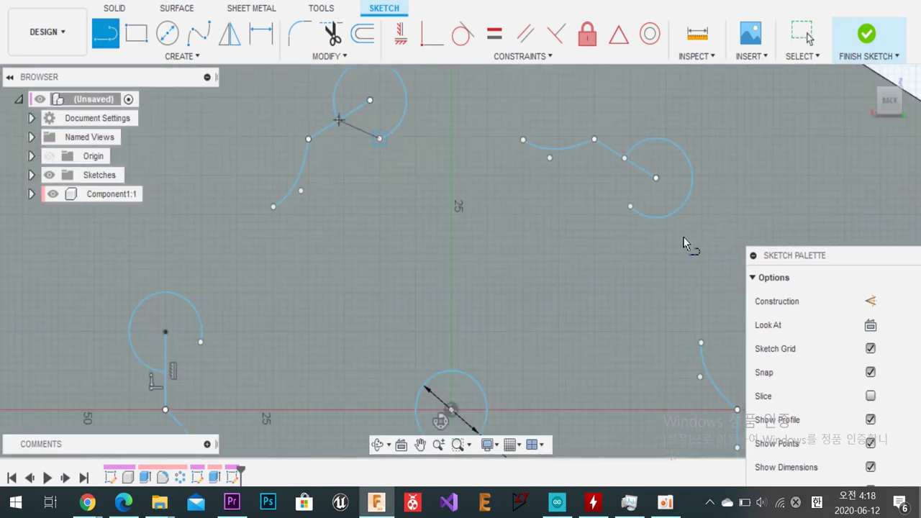
left_click(625, 158)
left_click(630, 206)
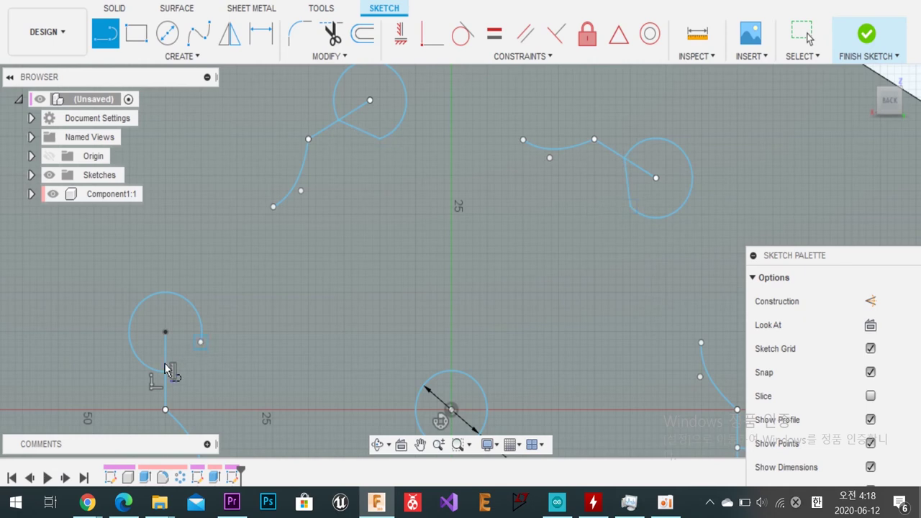
middle_click_drag(576, 367, 407, 180)
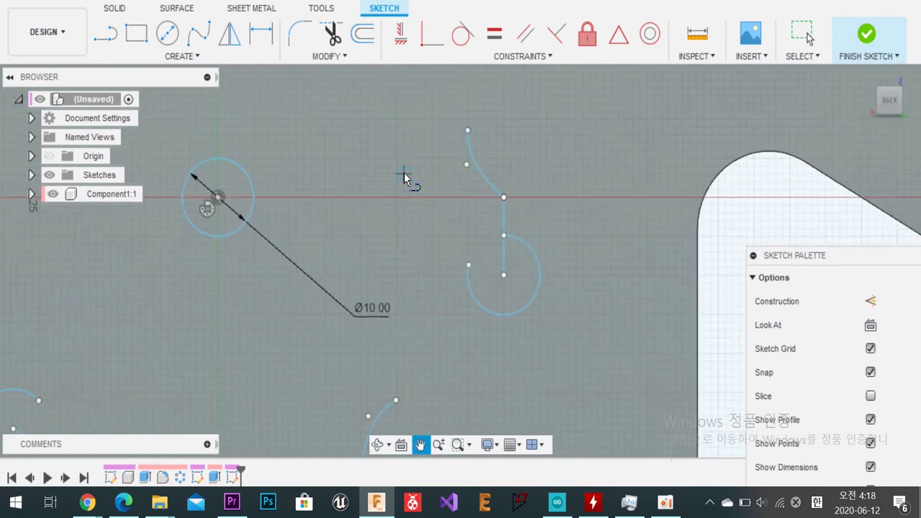
left_click(530, 231)
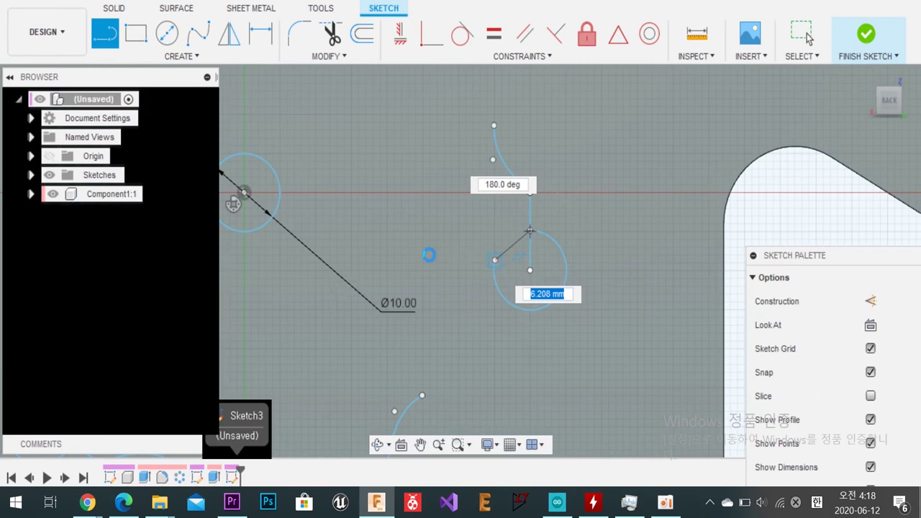
left_click(594, 503)
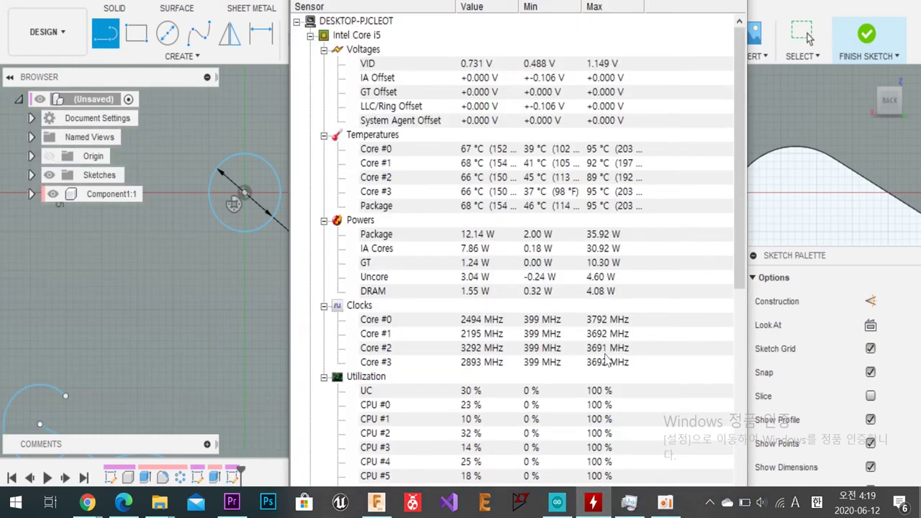
scroll(545, 327, "down", 1)
scroll(603, 398, "down", 5)
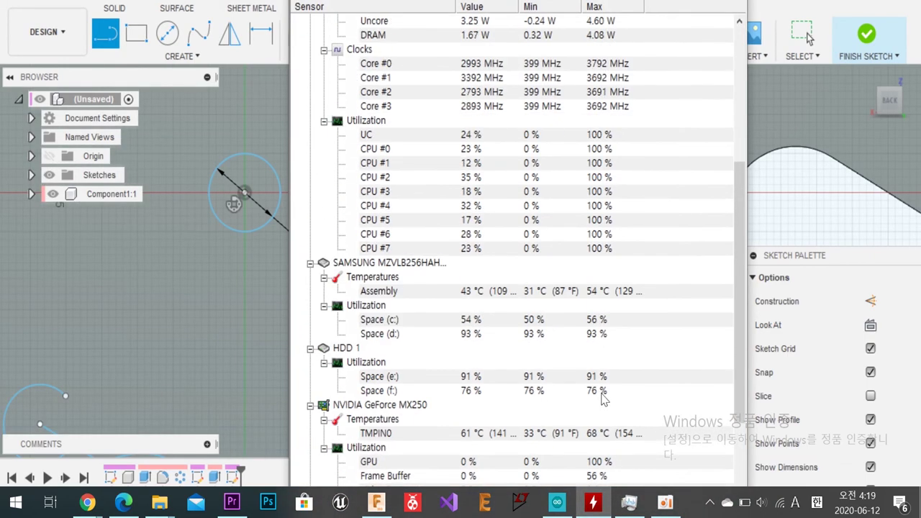
scroll(603, 397, "up", 7)
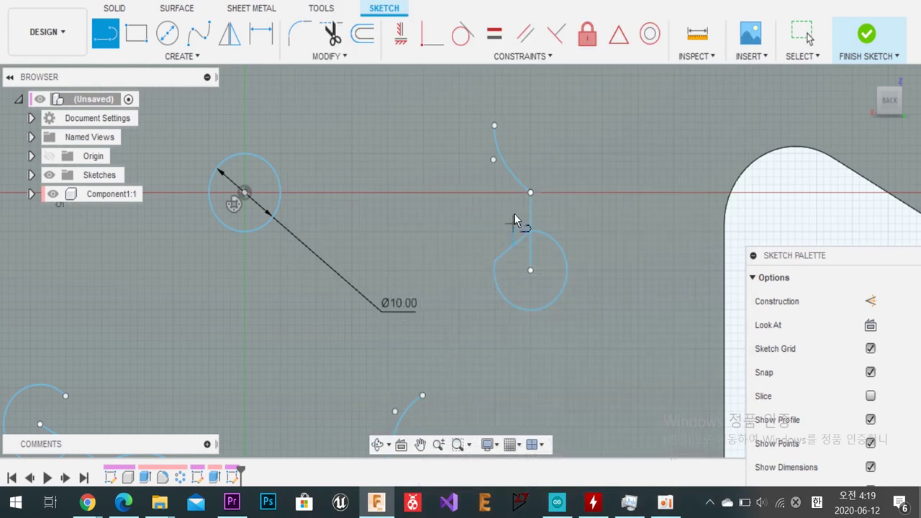
middle_click_drag(456, 387, 569, 209)
Step: Draw a vertical closing line from the curve's lower end on the left-hand hook
key("l")
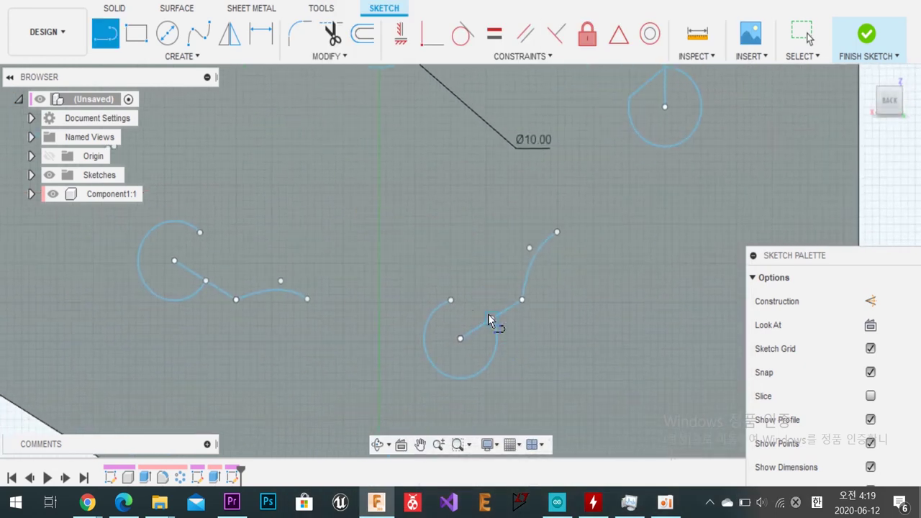
left_click(486, 315)
key("Escape")
middle_click_drag(367, 272, 607, 399)
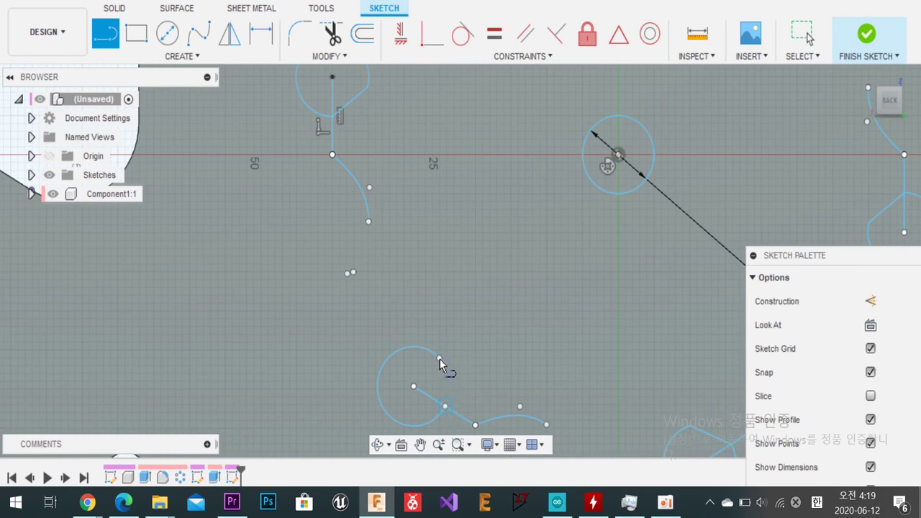
mouse_move(452, 199)
middle_mouse_down()
mouse_move(554, 297)
mouse_move(496, 301)
middle_mouse_up()
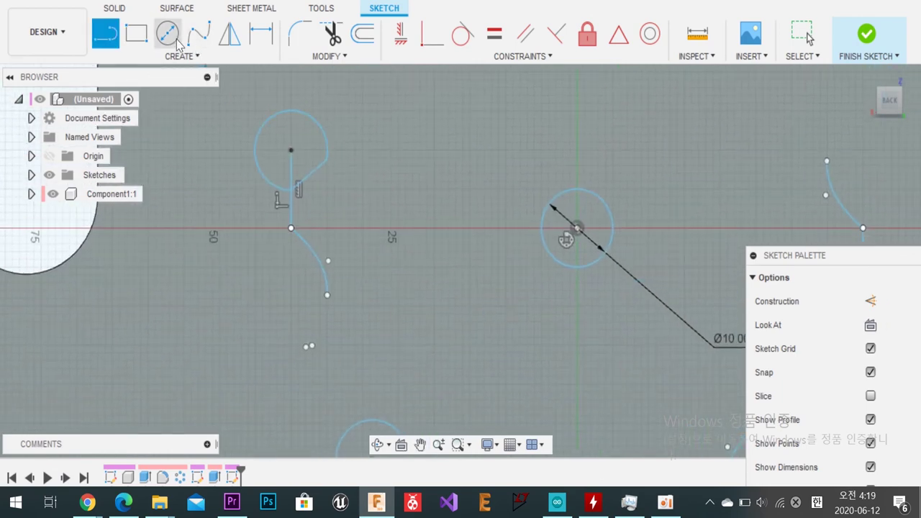
left_click(328, 295)
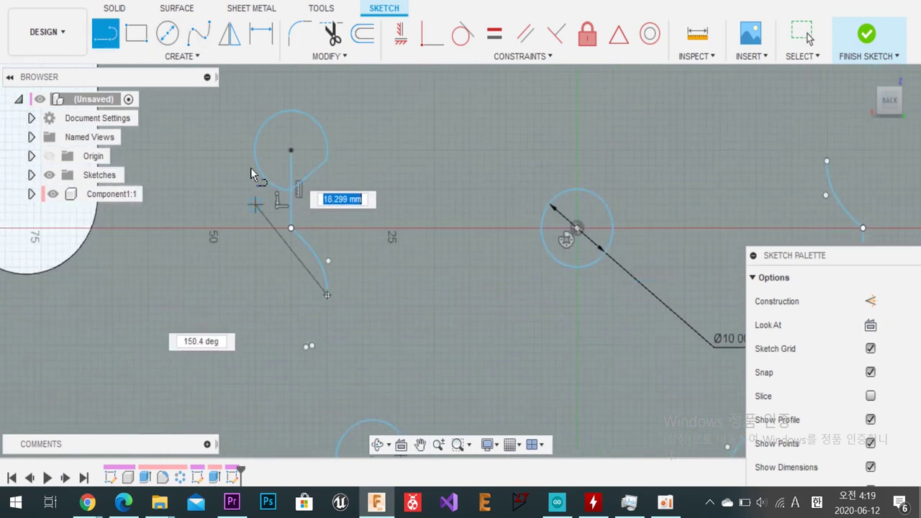
left_click(326, 165)
key("Escape")
Step: Close two more hook copies with lines from curve ends to their circles
middle_click_drag(442, 154, 429, 394)
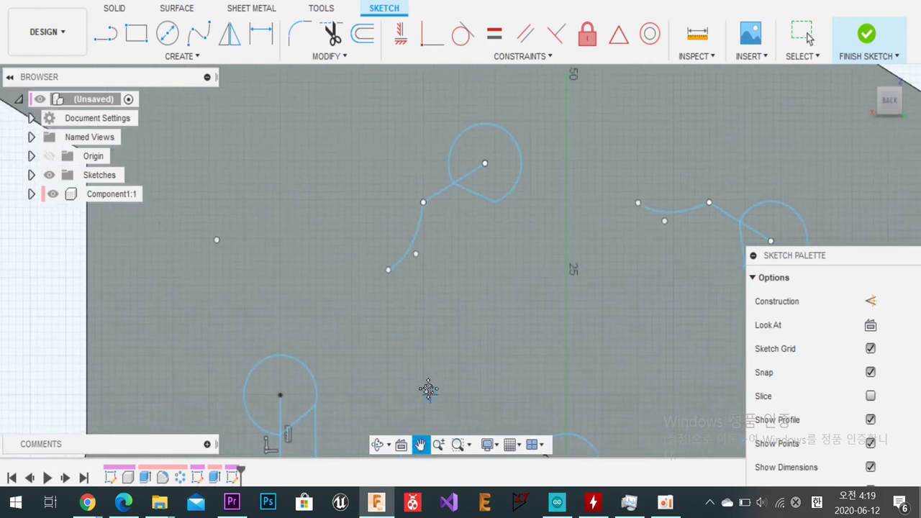
left_click(386, 268)
left_click(494, 192)
key("Escape")
middle_click_drag(627, 350, 403, 280)
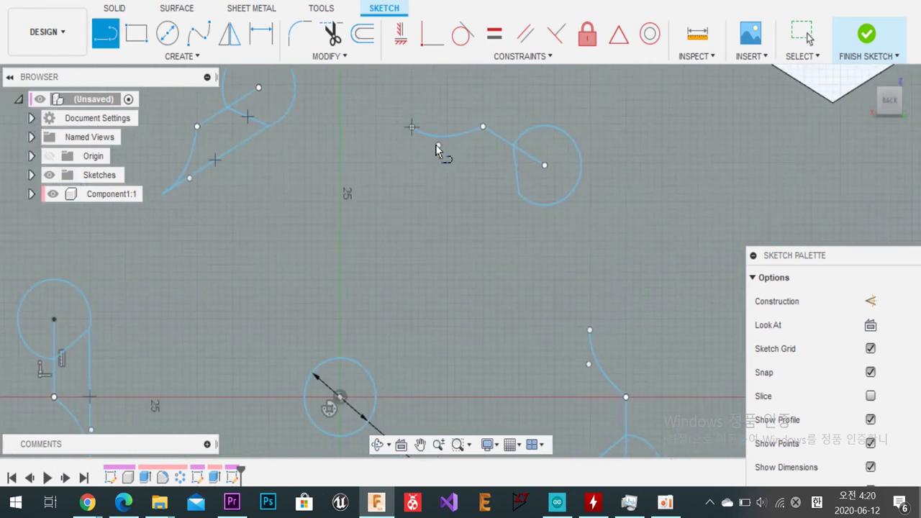
left_click(436, 151)
left_click(521, 189)
key("Escape")
Step: Start closing lines at the next hooks' arc endpoints, then end line drawing
middle_click_drag(587, 336, 482, 125)
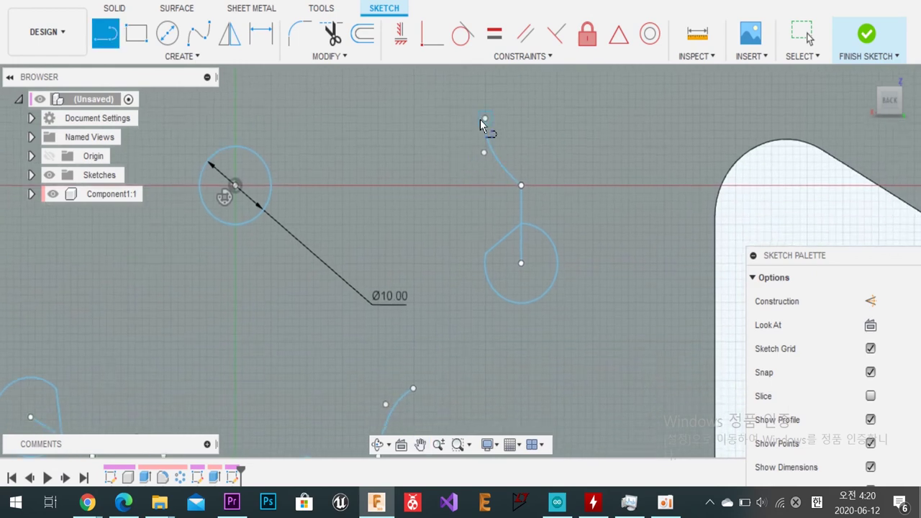
left_click(484, 119)
scroll(442, 273, "down", 5)
left_click(454, 229)
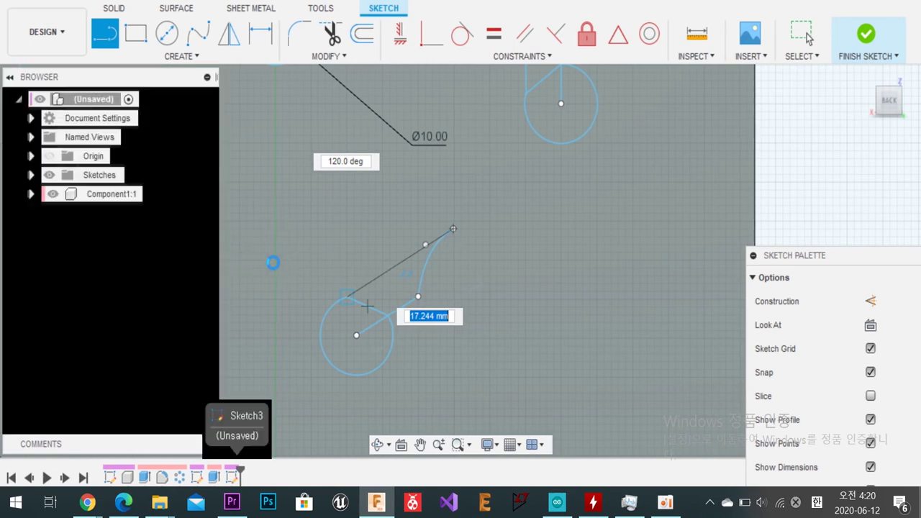
middle_click_drag(236, 268, 432, 370)
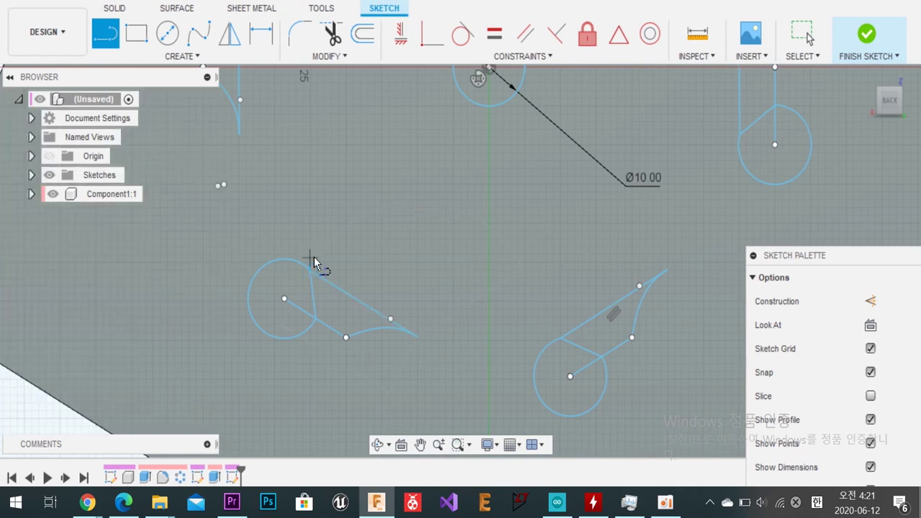
key("Escape")
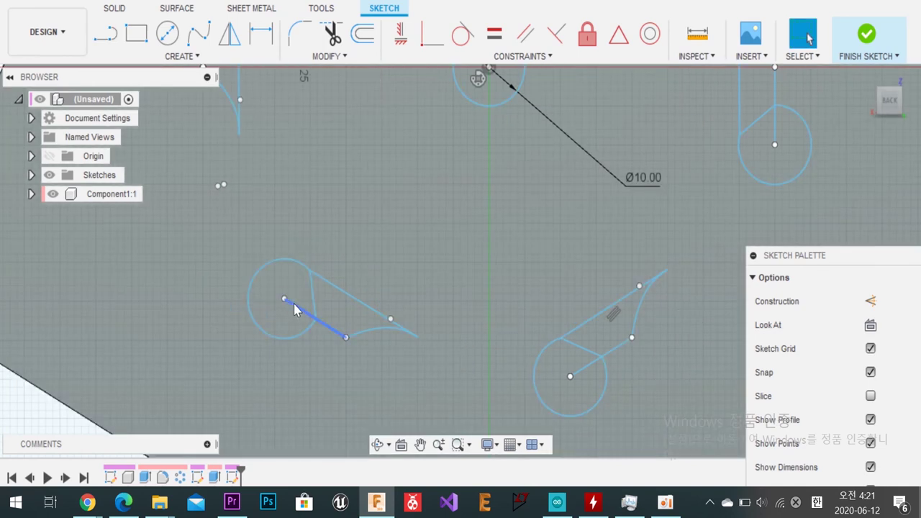
Step: Trim the unwanted circle arc from the first hook shape
key("t")
left_click(284, 331)
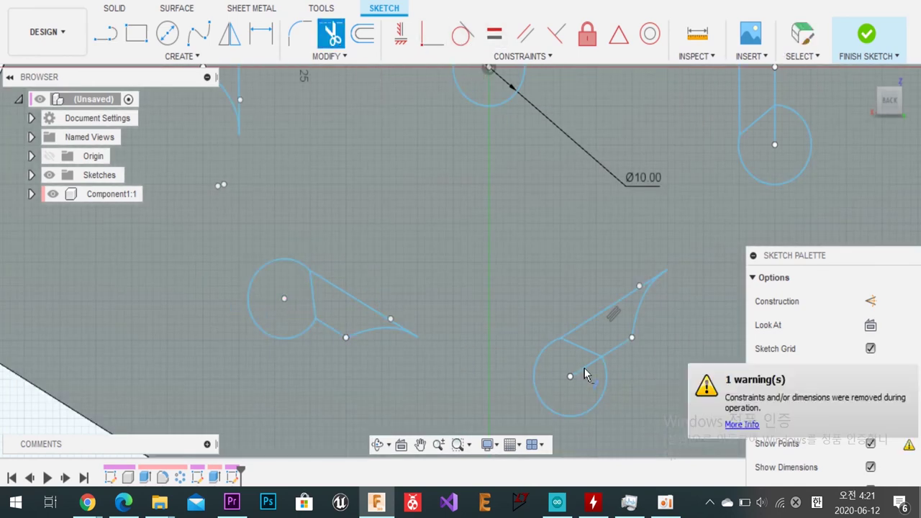
middle_click_drag(774, 122, 595, 280)
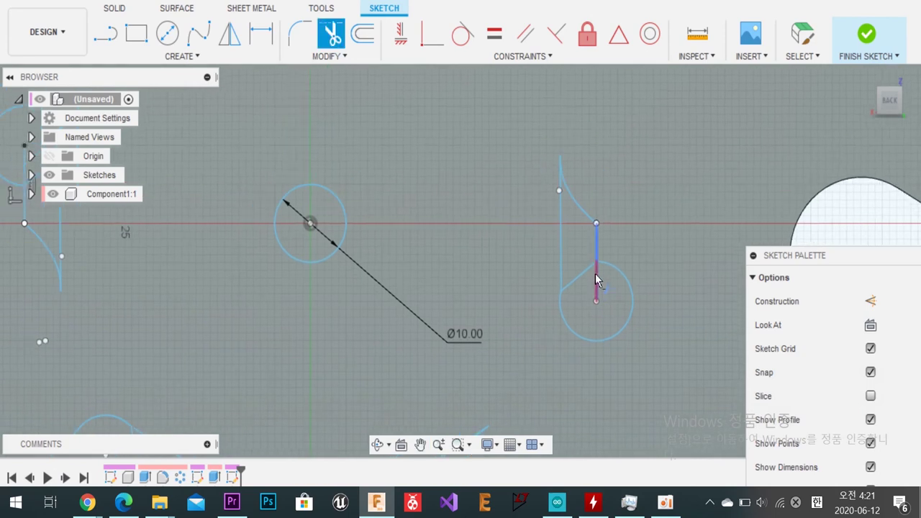
middle_click_drag(601, 152, 494, 278, "shift")
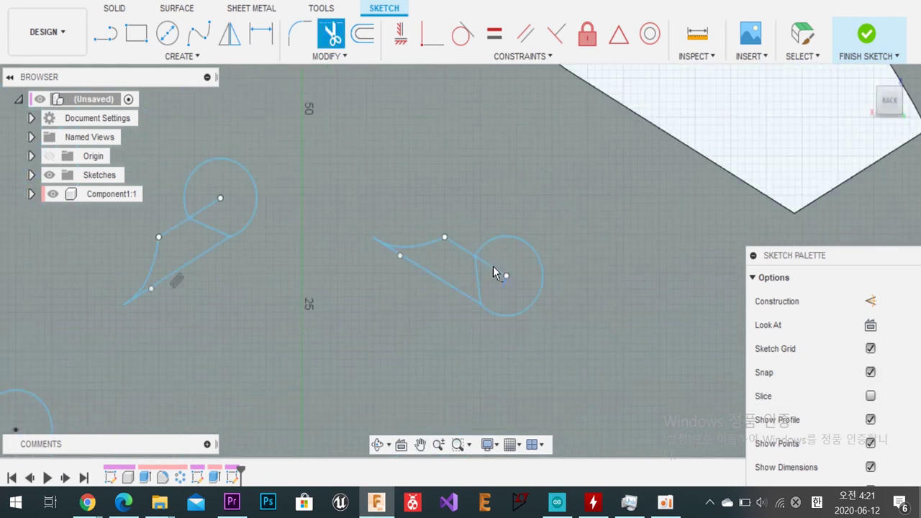
middle_click_drag(216, 206, 593, 198)
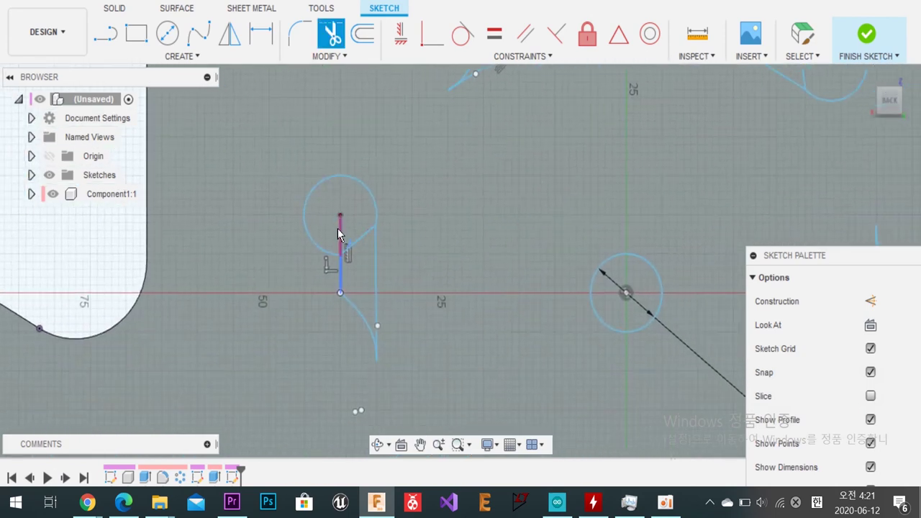
mouse_move(587, 386)
middle_mouse_down()
mouse_move(373, 189)
mouse_move(421, 237)
middle_mouse_up()
Step: Check that the circle and wedge profiles of the hook are closed
key("t")
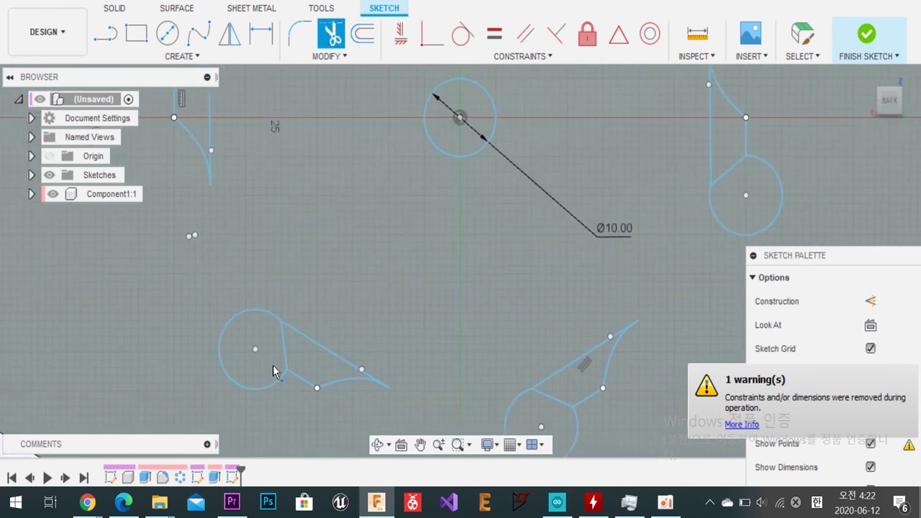
scroll(273, 365, "up", 3)
left_click(512, 61)
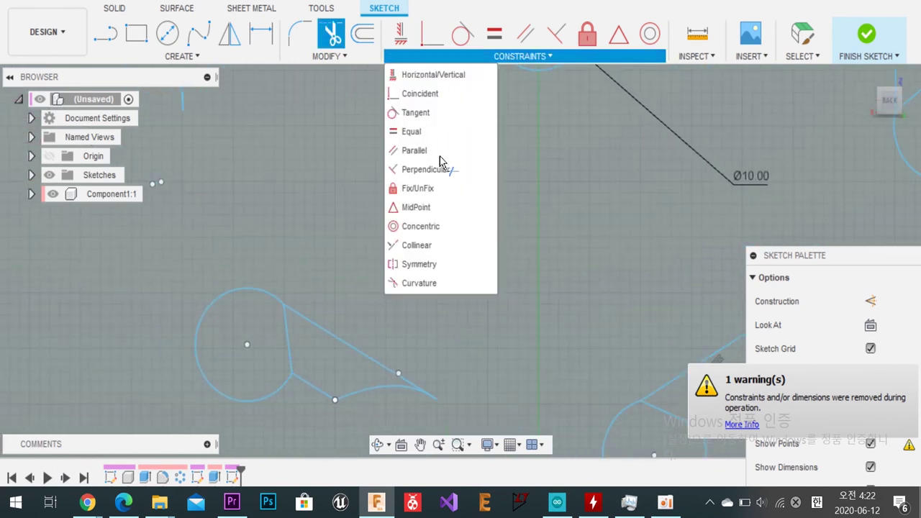
left_click(279, 339)
key("Escape")
left_click(249, 360)
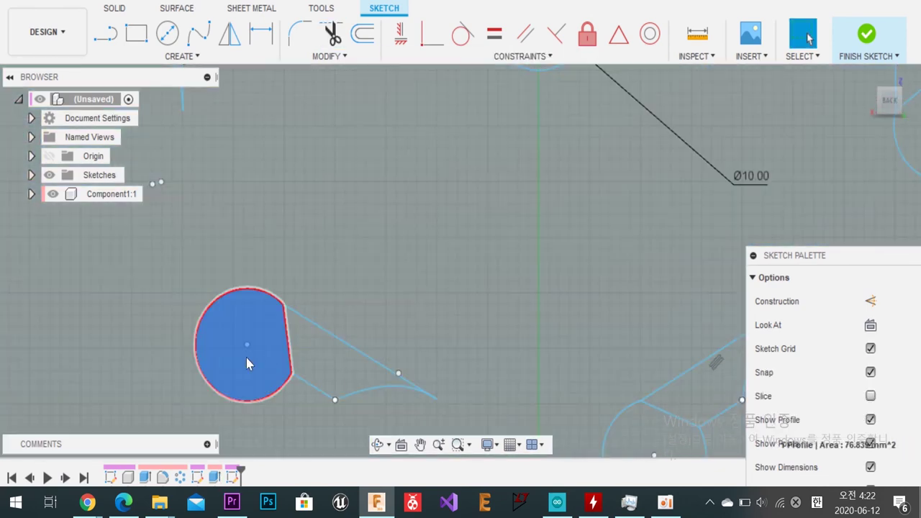
left_click(322, 364)
Step: Trim the line dividing circle and wedge, and review the remaining hooks
key("t")
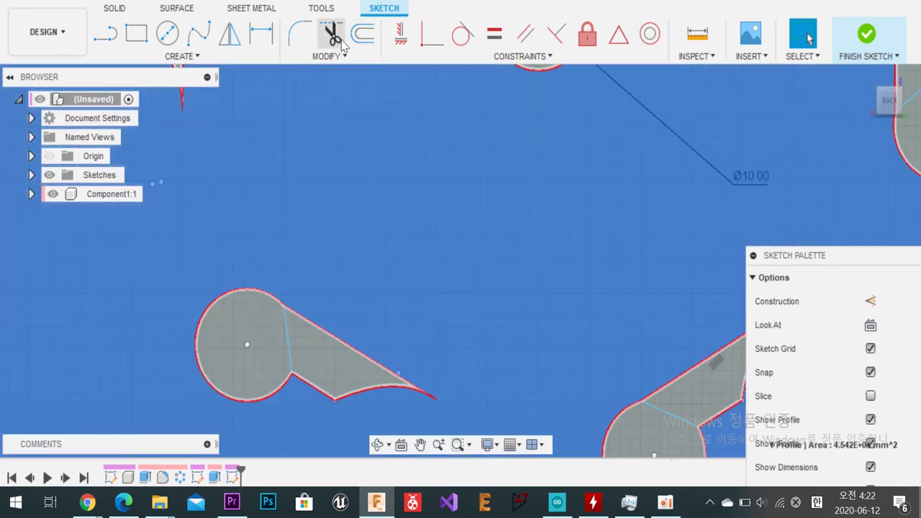
left_click(290, 336)
mouse_move(495, 292)
middle_mouse_down()
mouse_move(467, 277)
mouse_move(471, 222)
mouse_move(471, 262)
mouse_move(398, 167)
middle_mouse_up()
middle_click_drag(268, 118, 517, 144, "shift")
key("t")
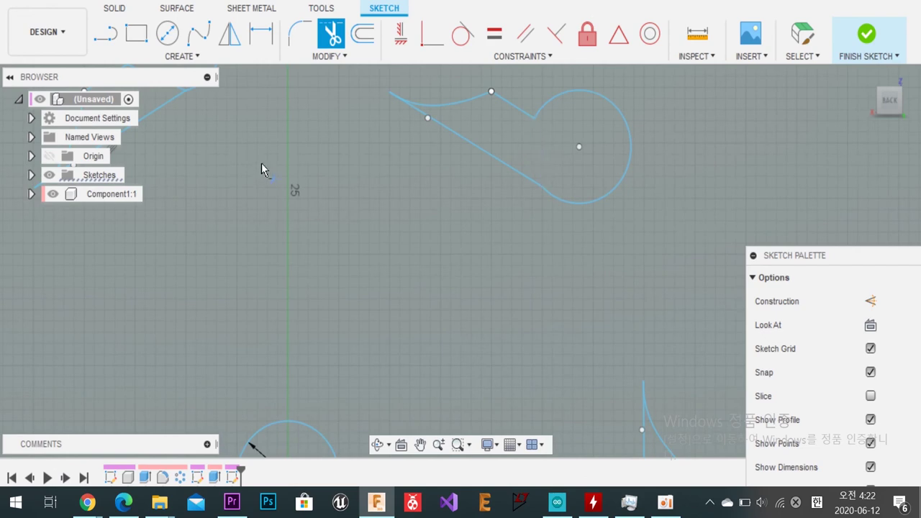
middle_click_drag(262, 170, 447, 242, "shift")
middle_click_drag(409, 391, 403, 395, "shift")
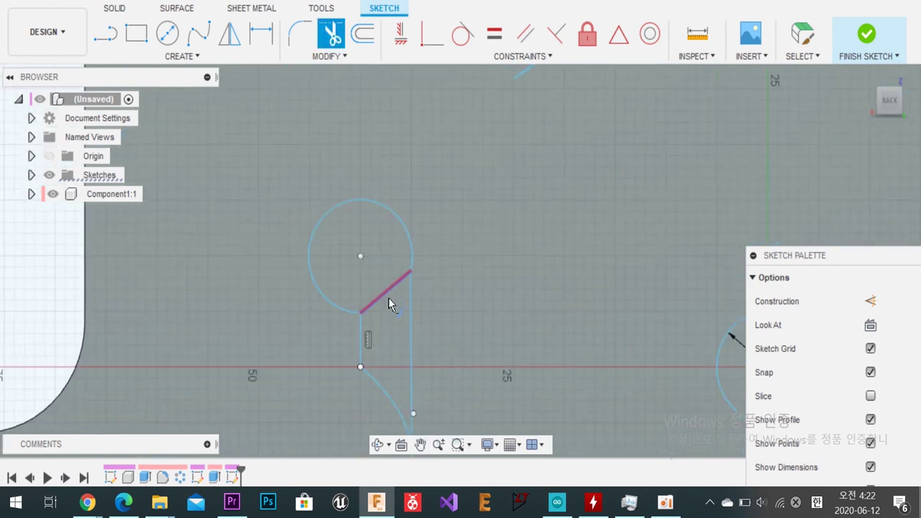
mouse_move(388, 304)
middle_mouse_down("shift")
mouse_move(144, 323)
mouse_move(76, 301)
middle_mouse_up("shift")
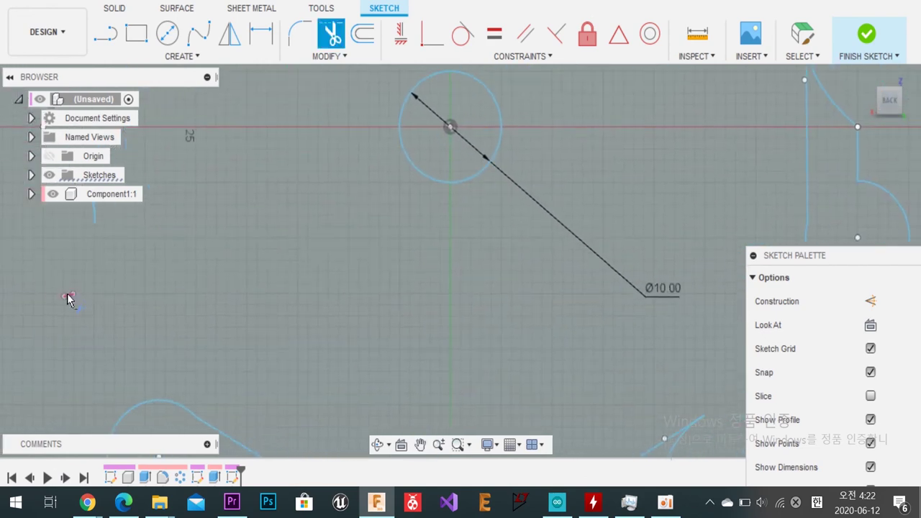
scroll(442, 296, "down", 5)
key("Escape")
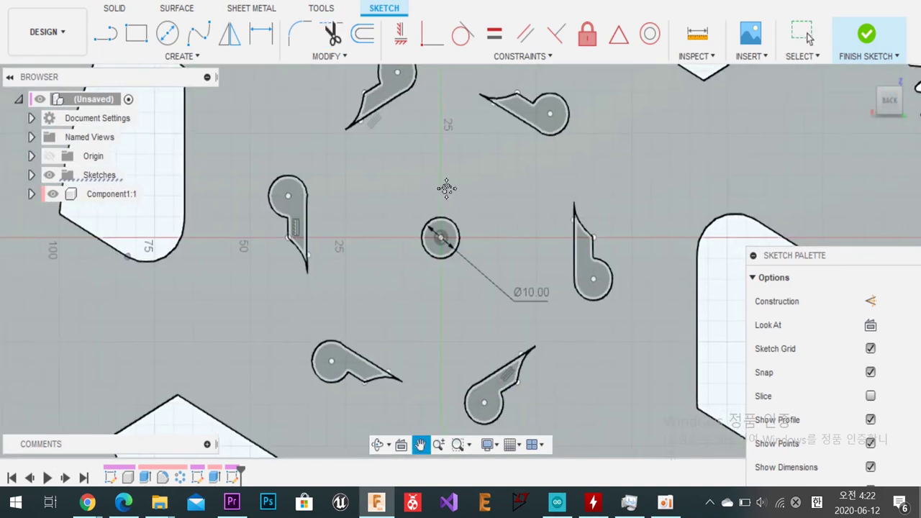
scroll(274, 229, "up", 2)
Step: Finish the sketch and select the central bore circle plus all six hook profiles
left_click(182, 56)
left_click(869, 56)
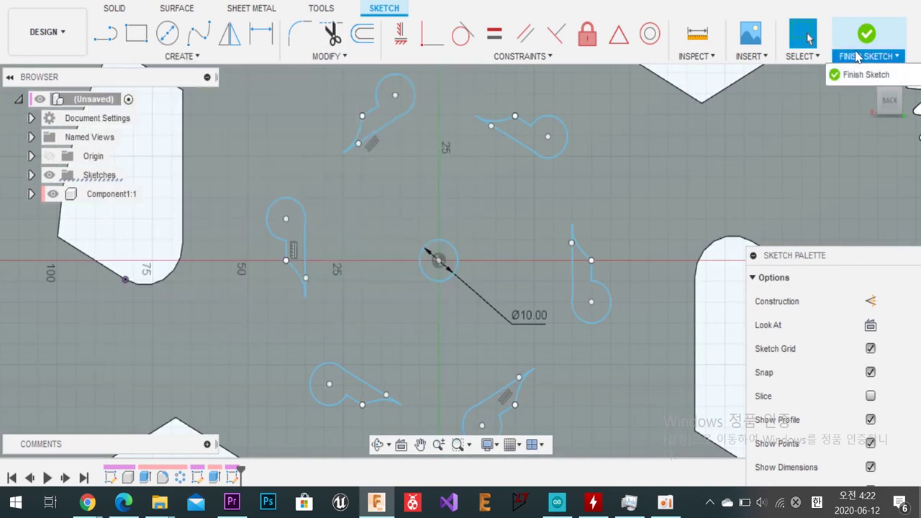
left_click(864, 73)
left_click(437, 262)
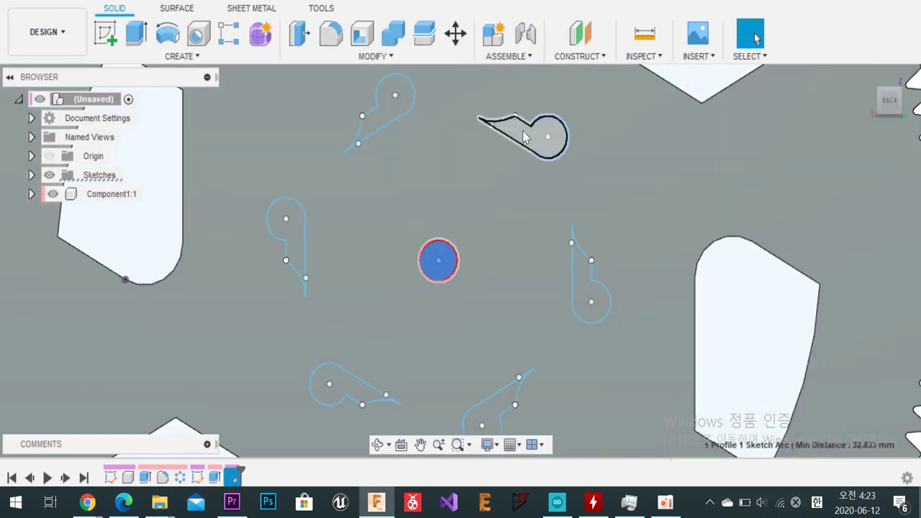
left_click(544, 138, "ctrl")
left_click(381, 118, "ctrl")
left_click(288, 238, "ctrl")
left_click(334, 389, "ctrl")
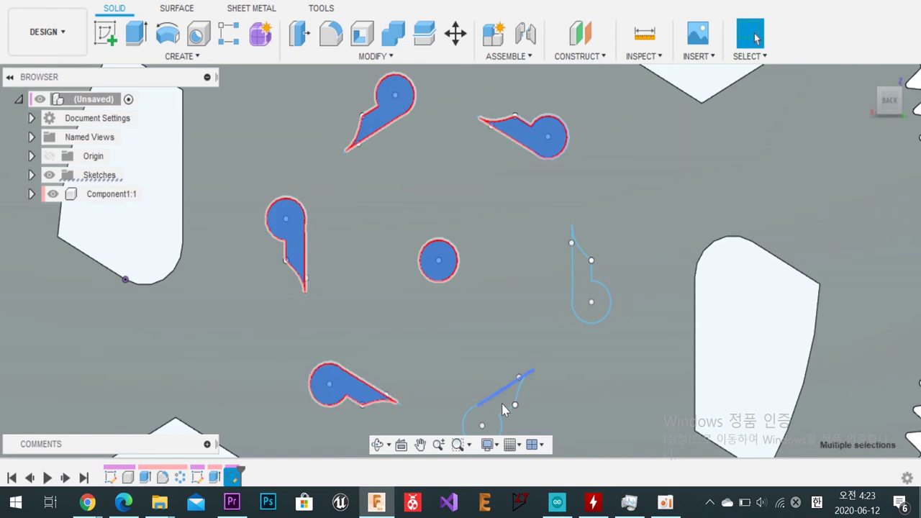
left_click(497, 404, "ctrl")
left_click(603, 311, "ctrl")
Step: Extrude the selected profiles as a symmetric 5 mm Cut through the gear
key("e")
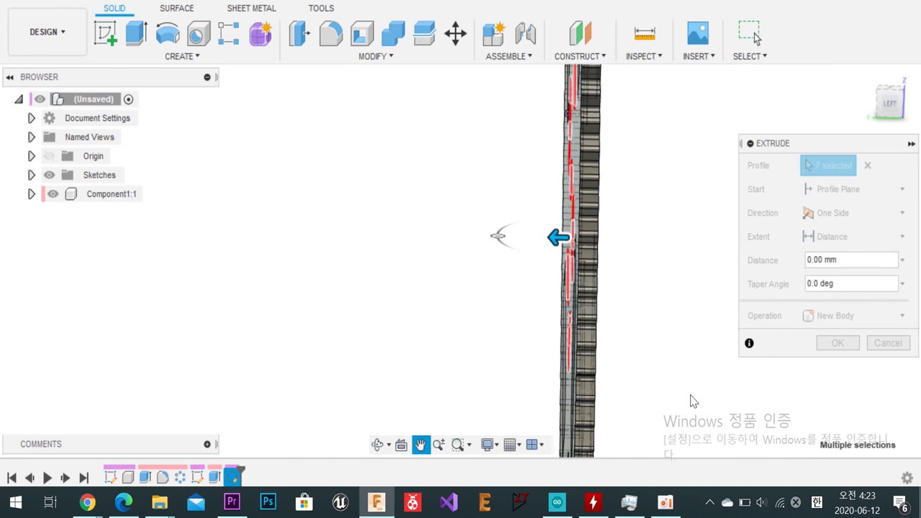
left_click(857, 212)
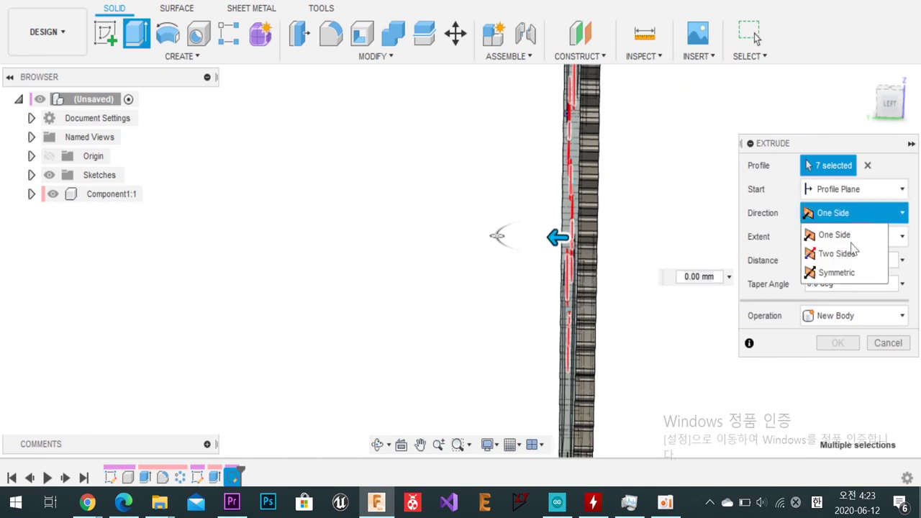
left_click(839, 269)
left_click(820, 284)
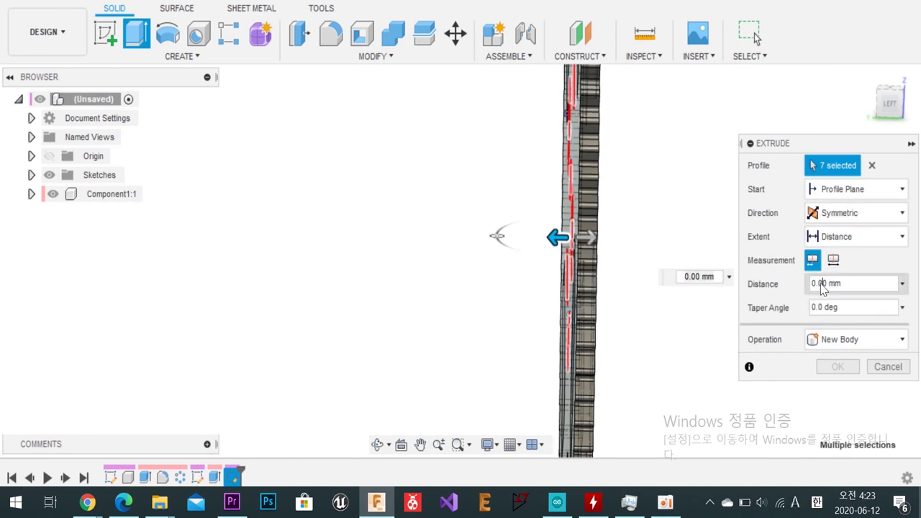
type("5")
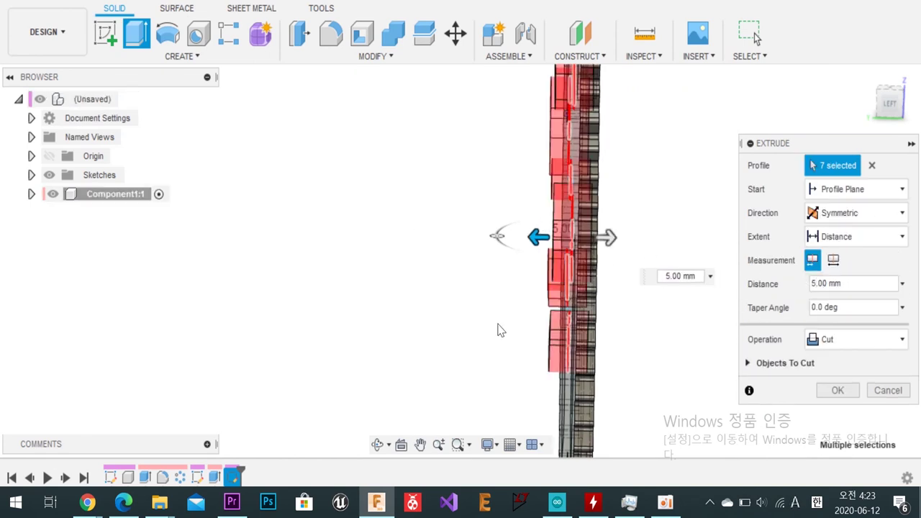
middle_click_drag(502, 331, 659, 347, "shift")
left_click(837, 341)
left_click(837, 342)
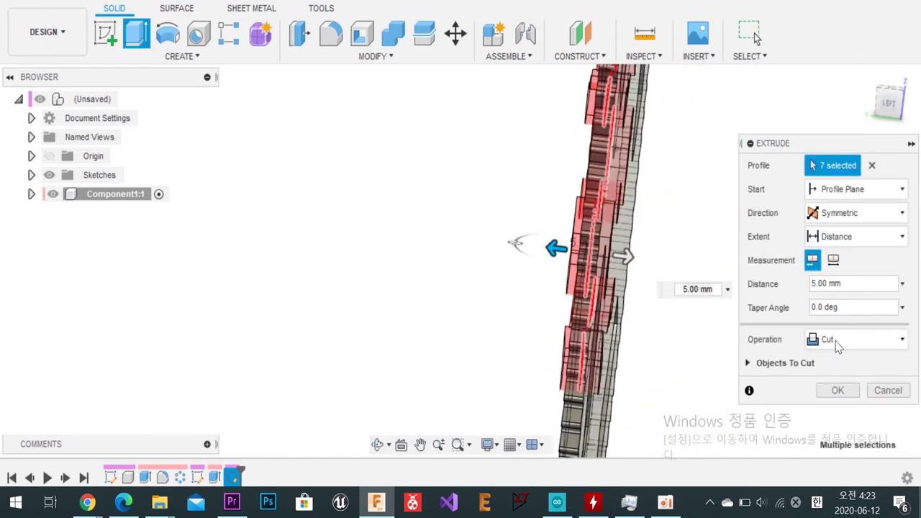
left_click(836, 391)
mouse_move(467, 273)
middle_mouse_down("shift")
mouse_move(576, 278)
mouse_move(617, 375)
mouse_move(628, 278)
middle_mouse_up("shift")
Step: Apply a red anodized aluminium appearance to the gear body
scroll(686, 280, "down", 1)
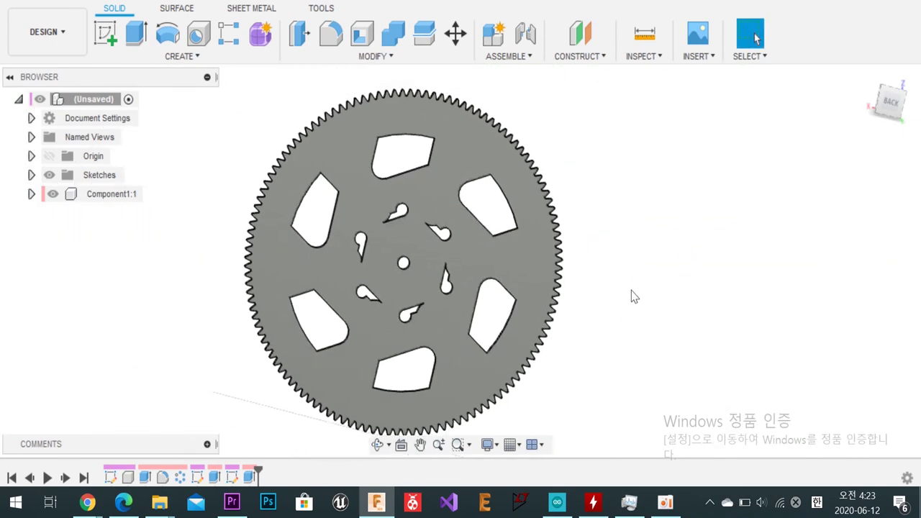
mouse_move(761, 302)
middle_mouse_down("shift")
mouse_move(300, 345)
mouse_move(62, 346)
middle_mouse_up("shift")
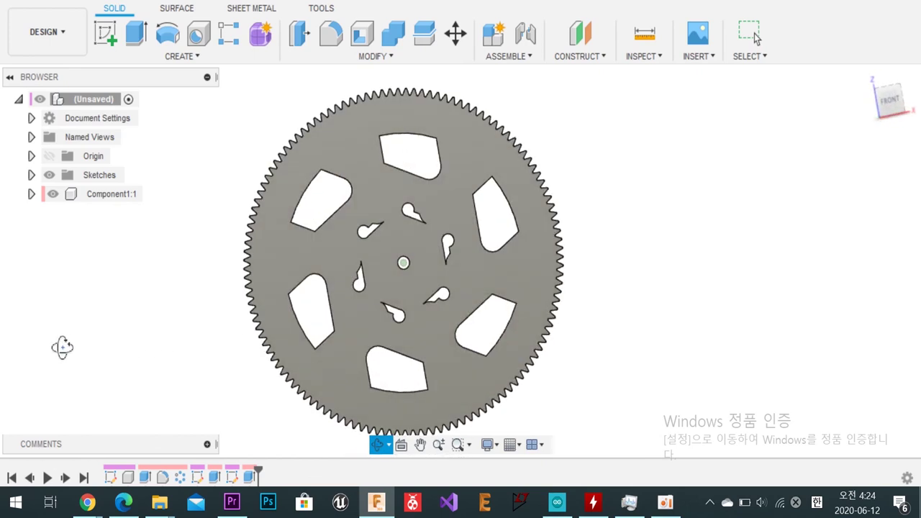
left_click(374, 56)
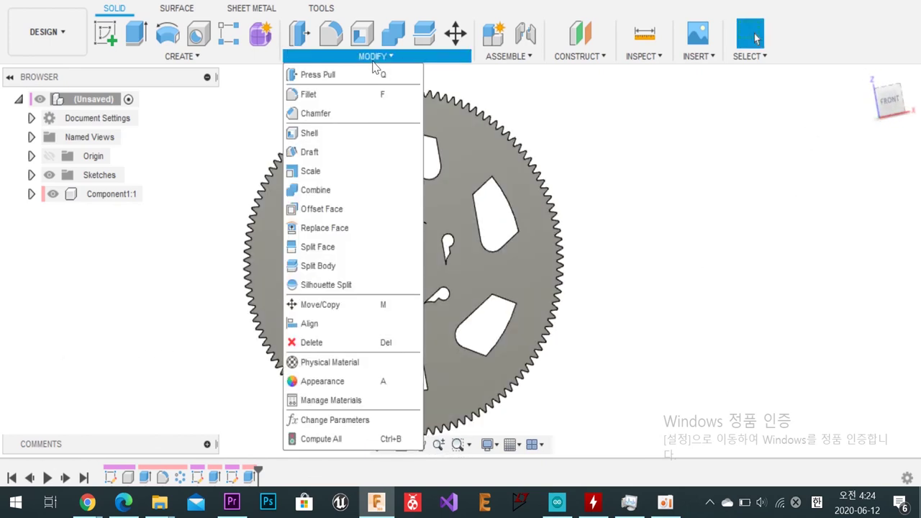
key("a")
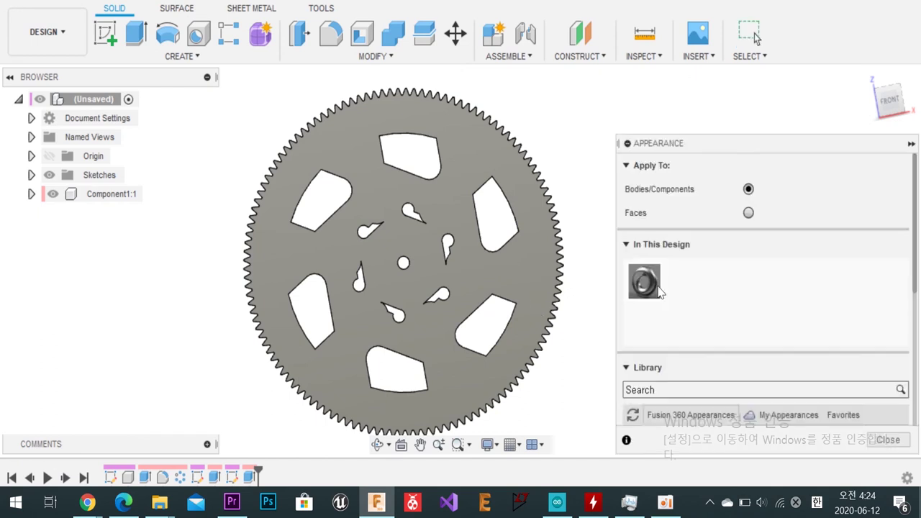
left_click_drag(739, 141, 700, 26)
mouse_move(864, 389)
left_mouse_down()
mouse_move(863, 428)
mouse_move(864, 360)
left_mouse_up()
scroll(750, 113, "down", 2)
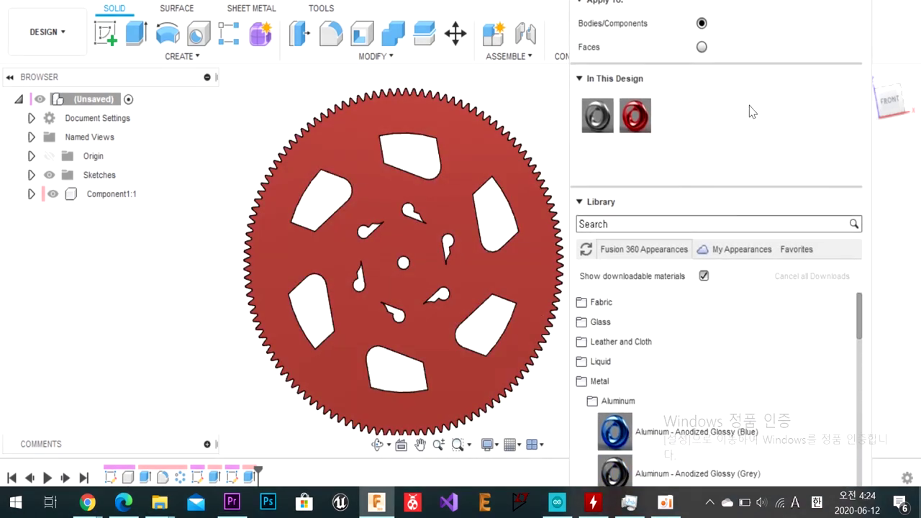
scroll(722, 401, "down", 5)
left_click(600, 329)
scroll(664, 396, "down", 5)
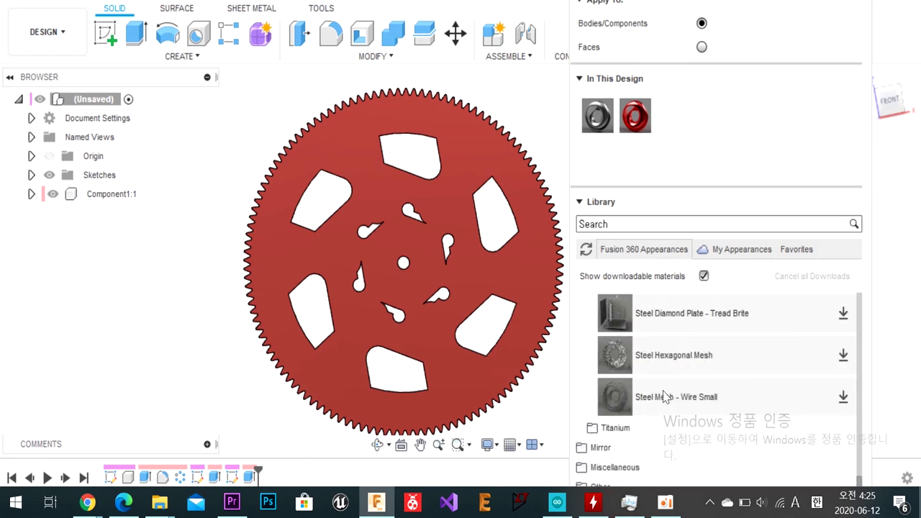
scroll(665, 397, "up", 15)
left_click(612, 3)
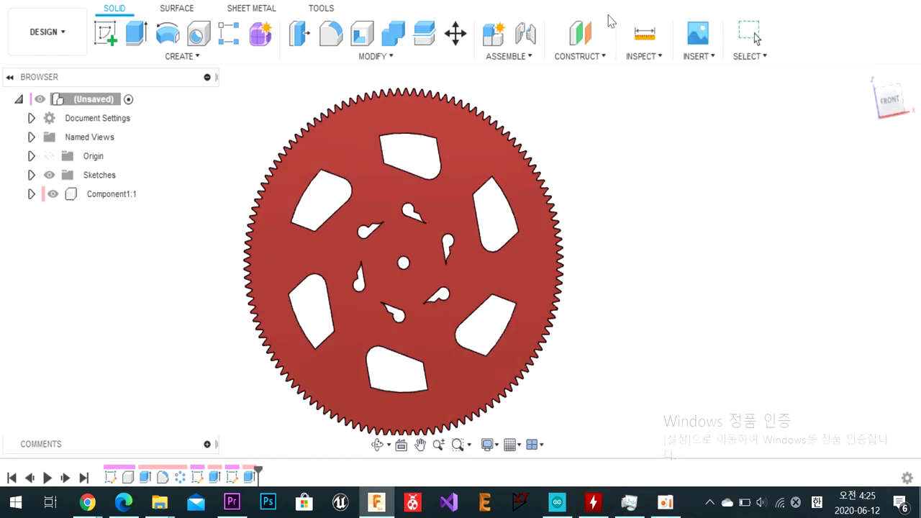